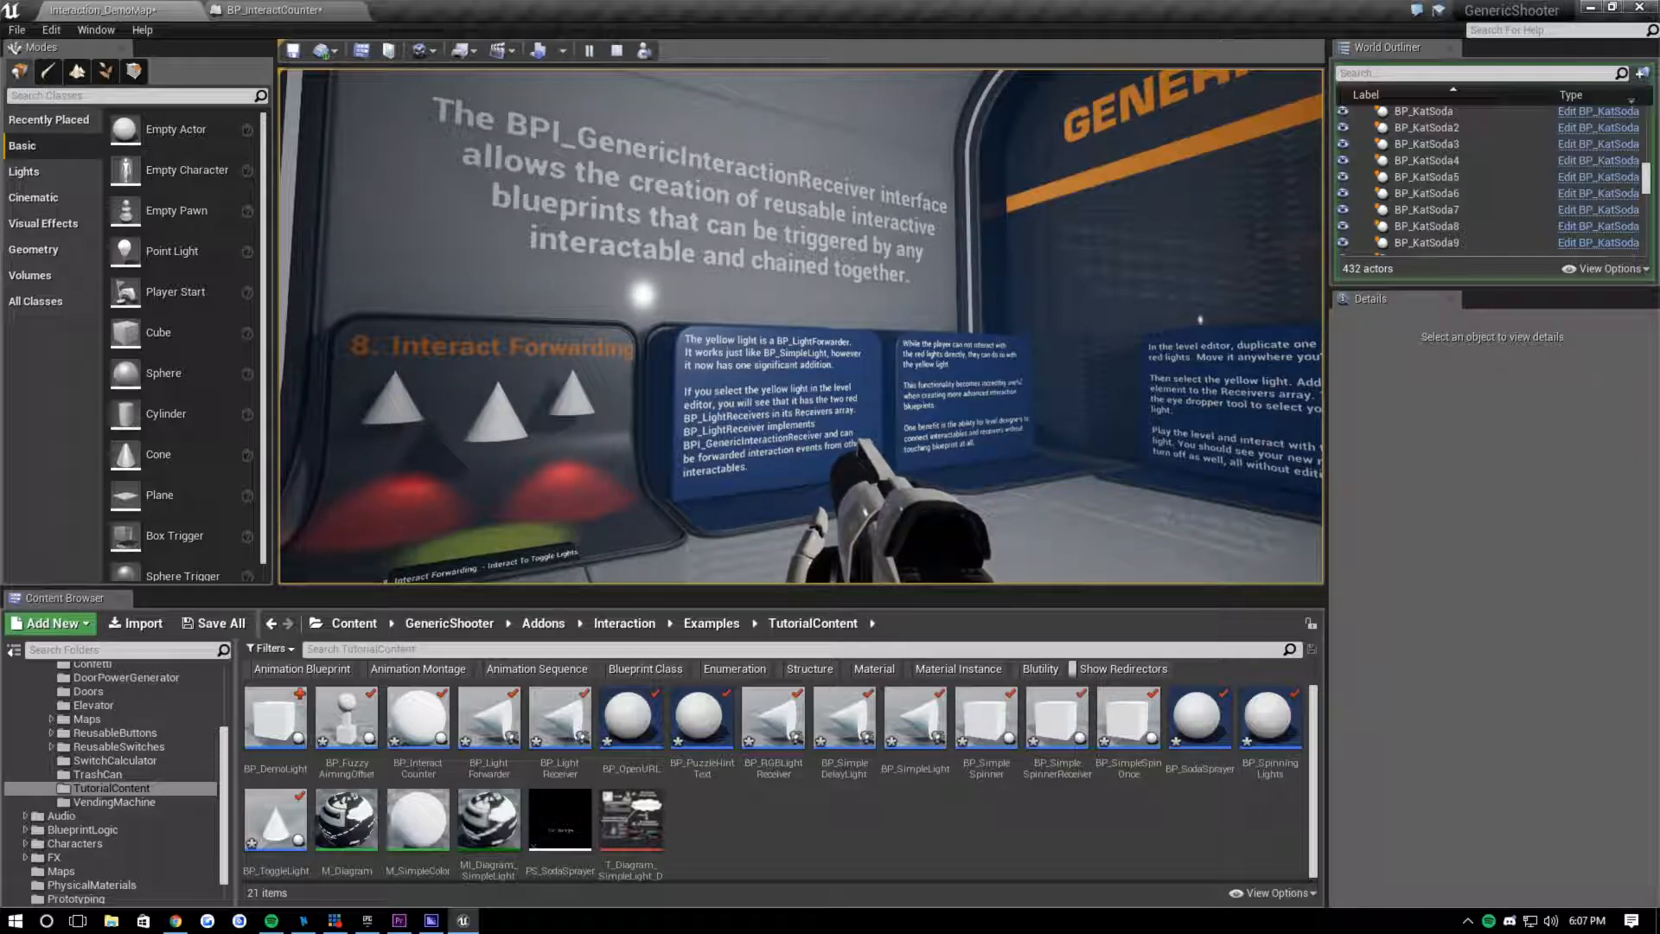
- Play-test the Interact Forwarding exhibit by walking up to the yellow light and toggling it, and end the play session
key(w)
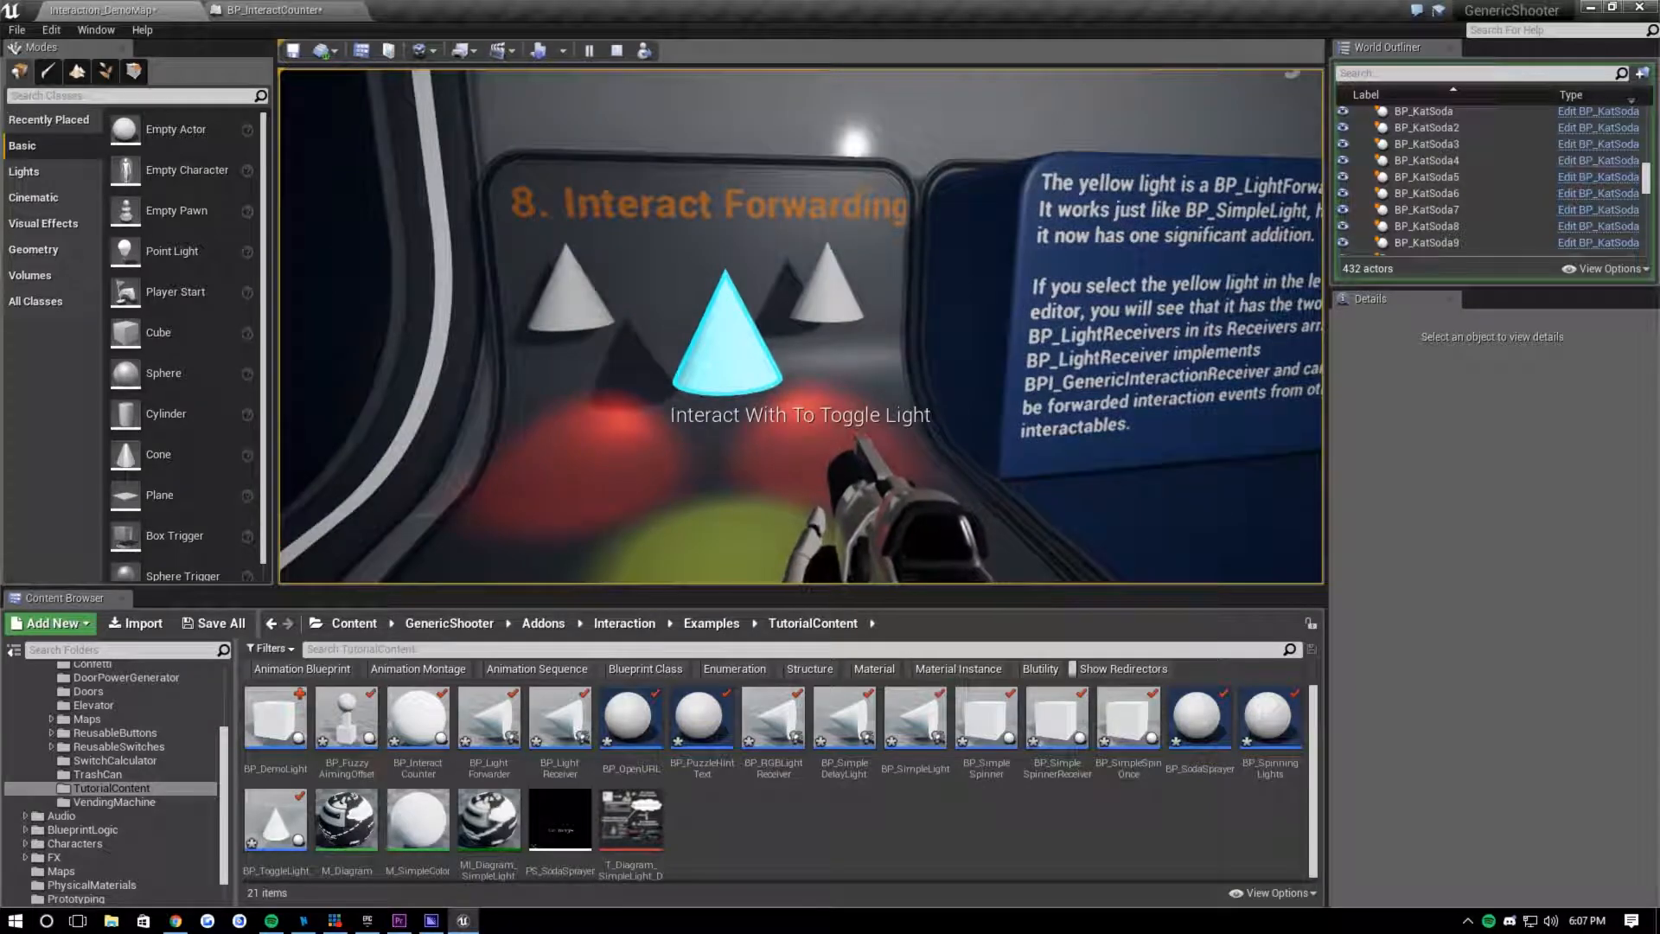
key(s)
key(w)
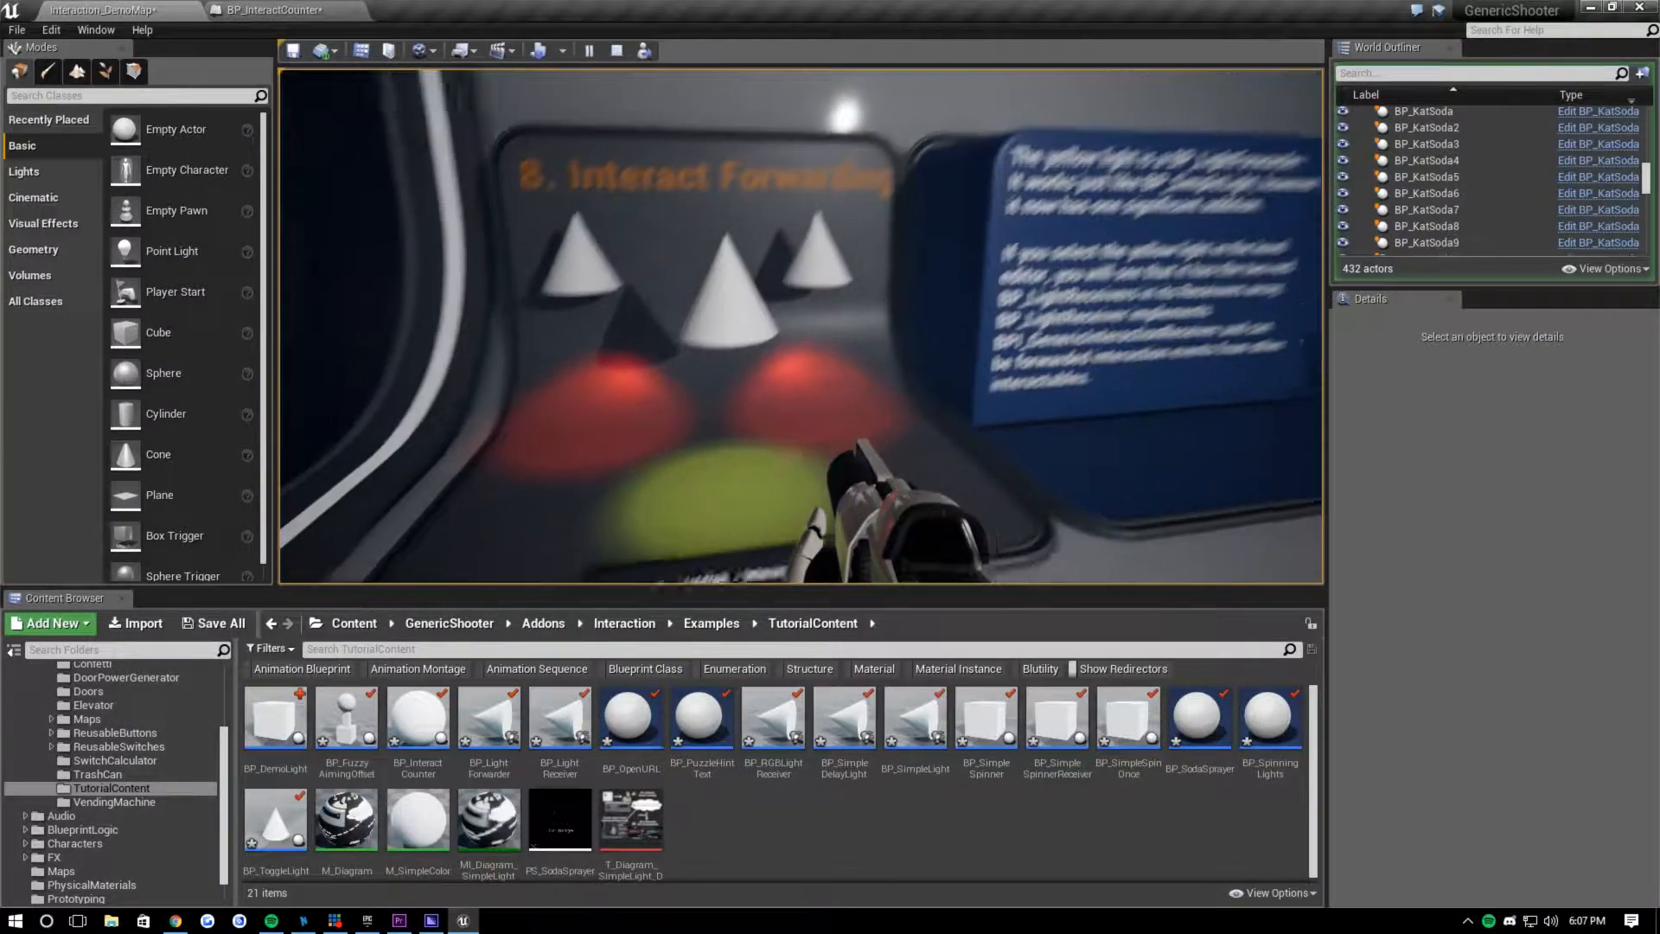
key(w)
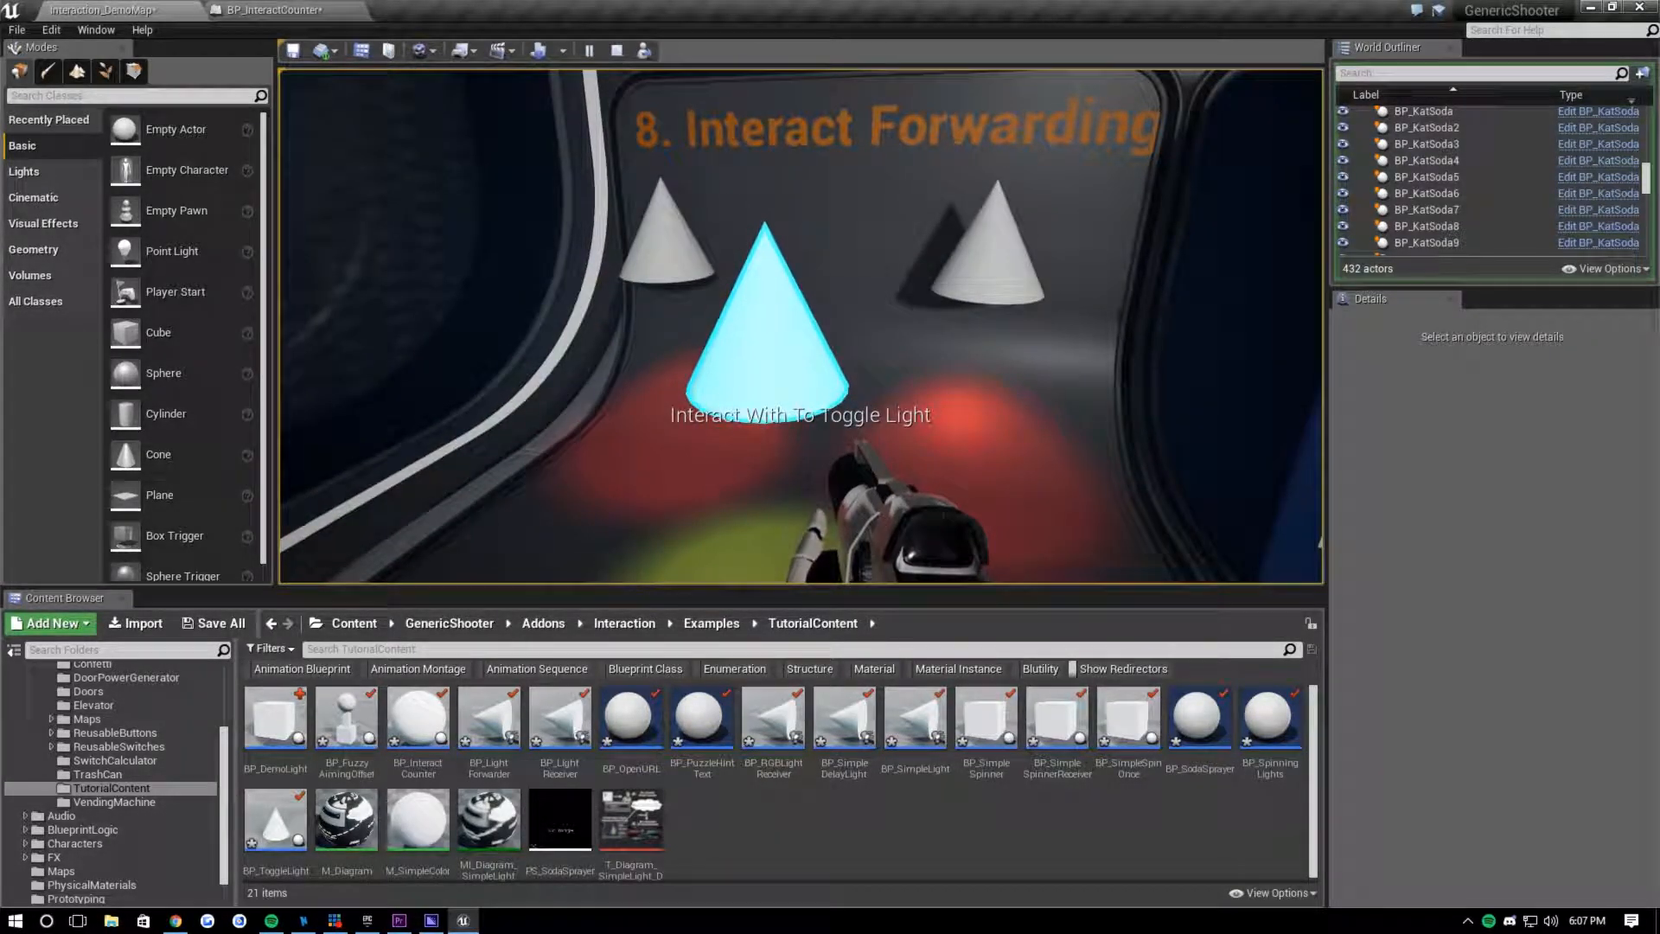
key(e)
key(e)
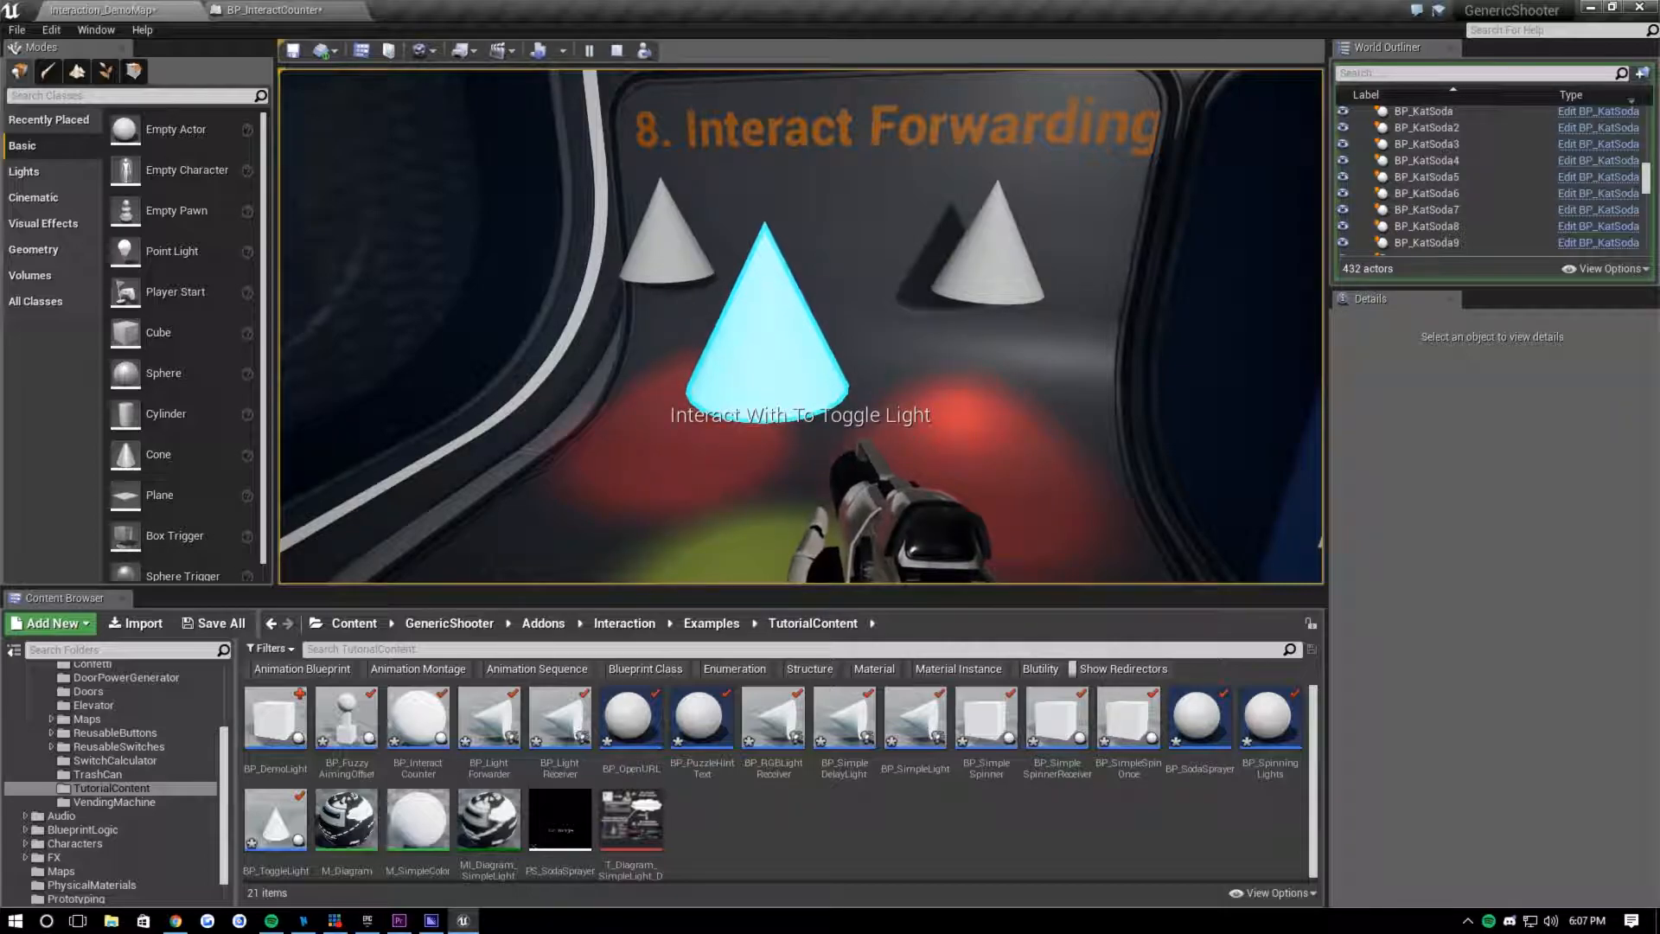
key(s)
key(d)
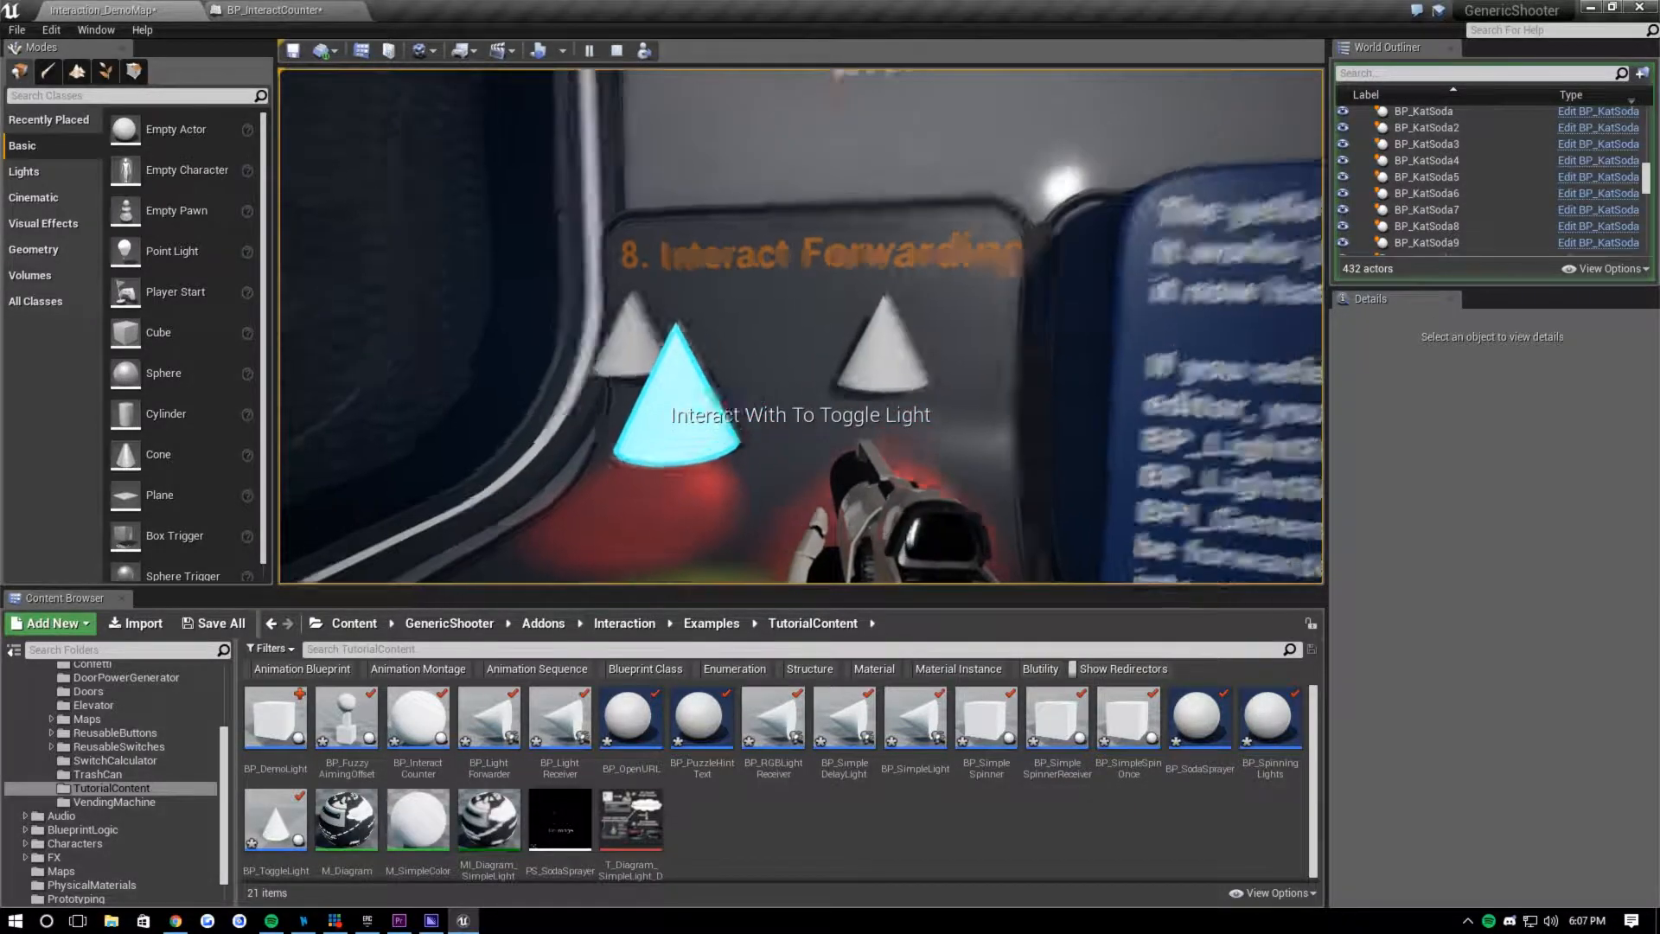
key(a)
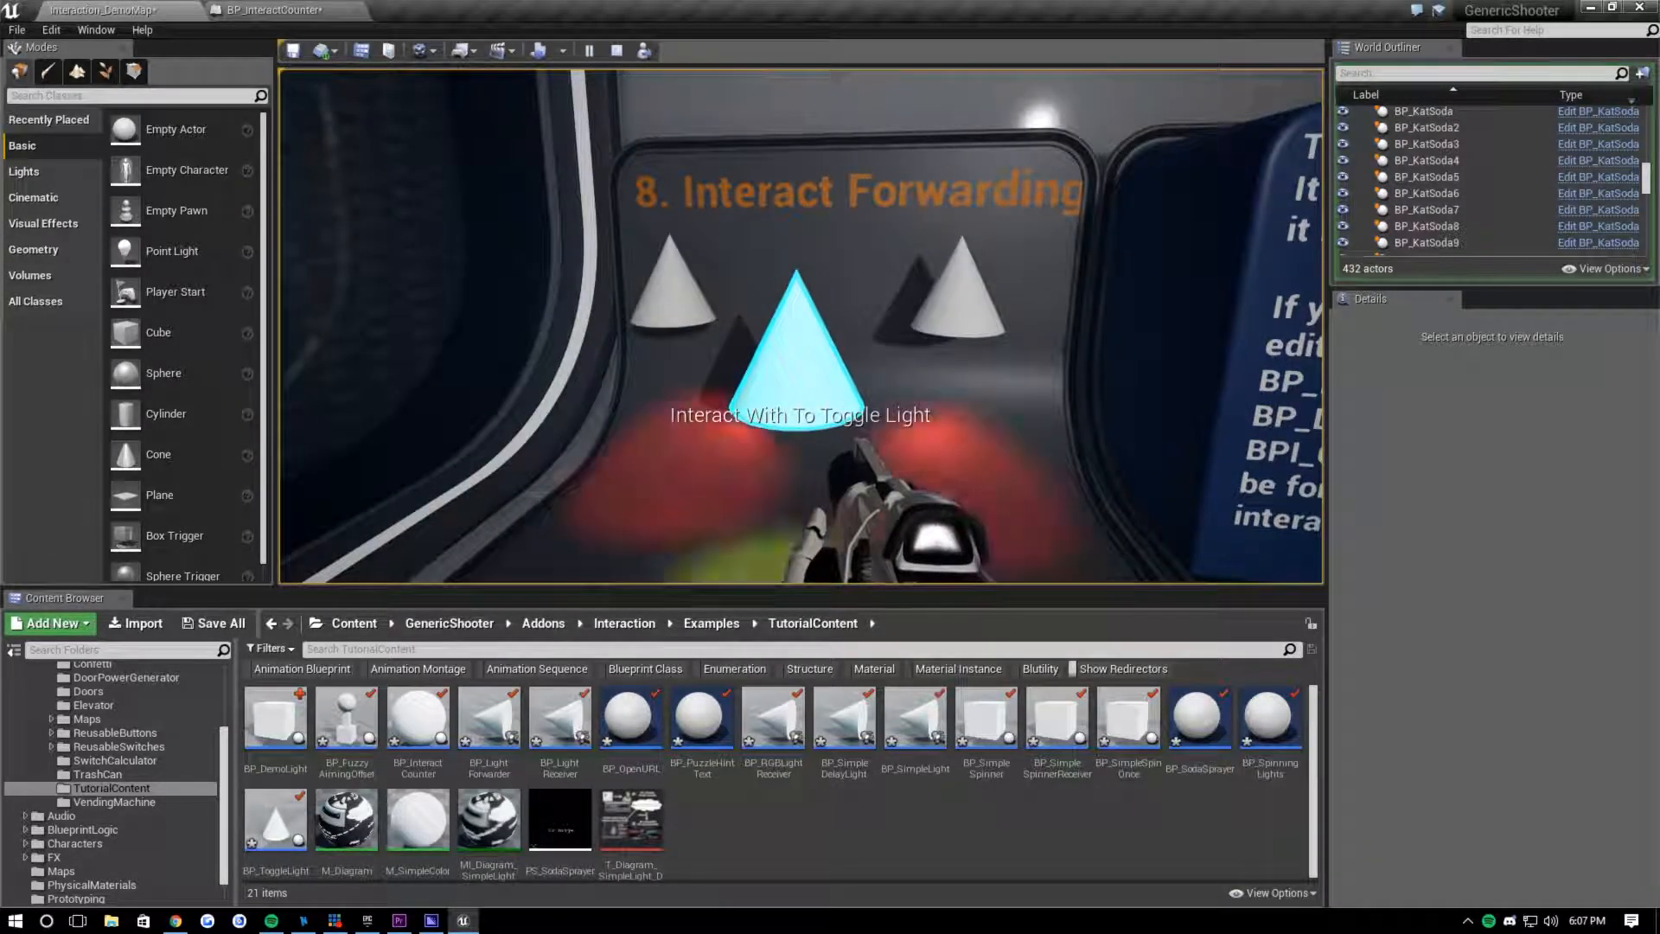
key(Escape)
- Inspect the red BP_LightReceiver at the Interact Forwarding exhibit in the level editor and clear the selection
click(826, 277)
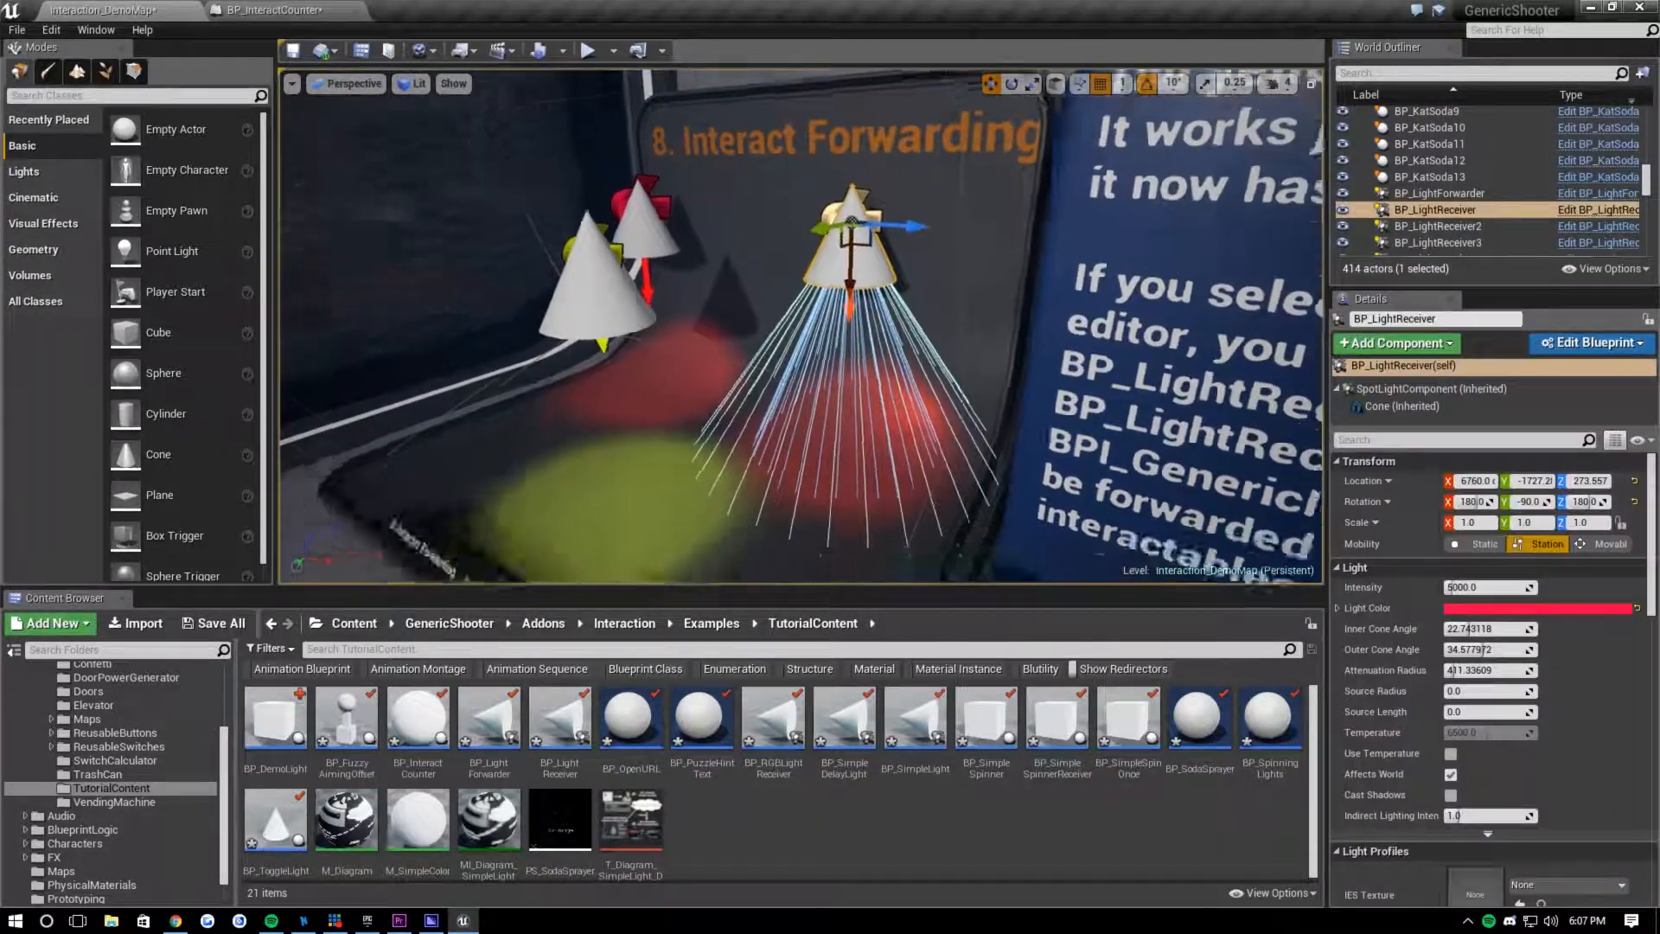
key(f)
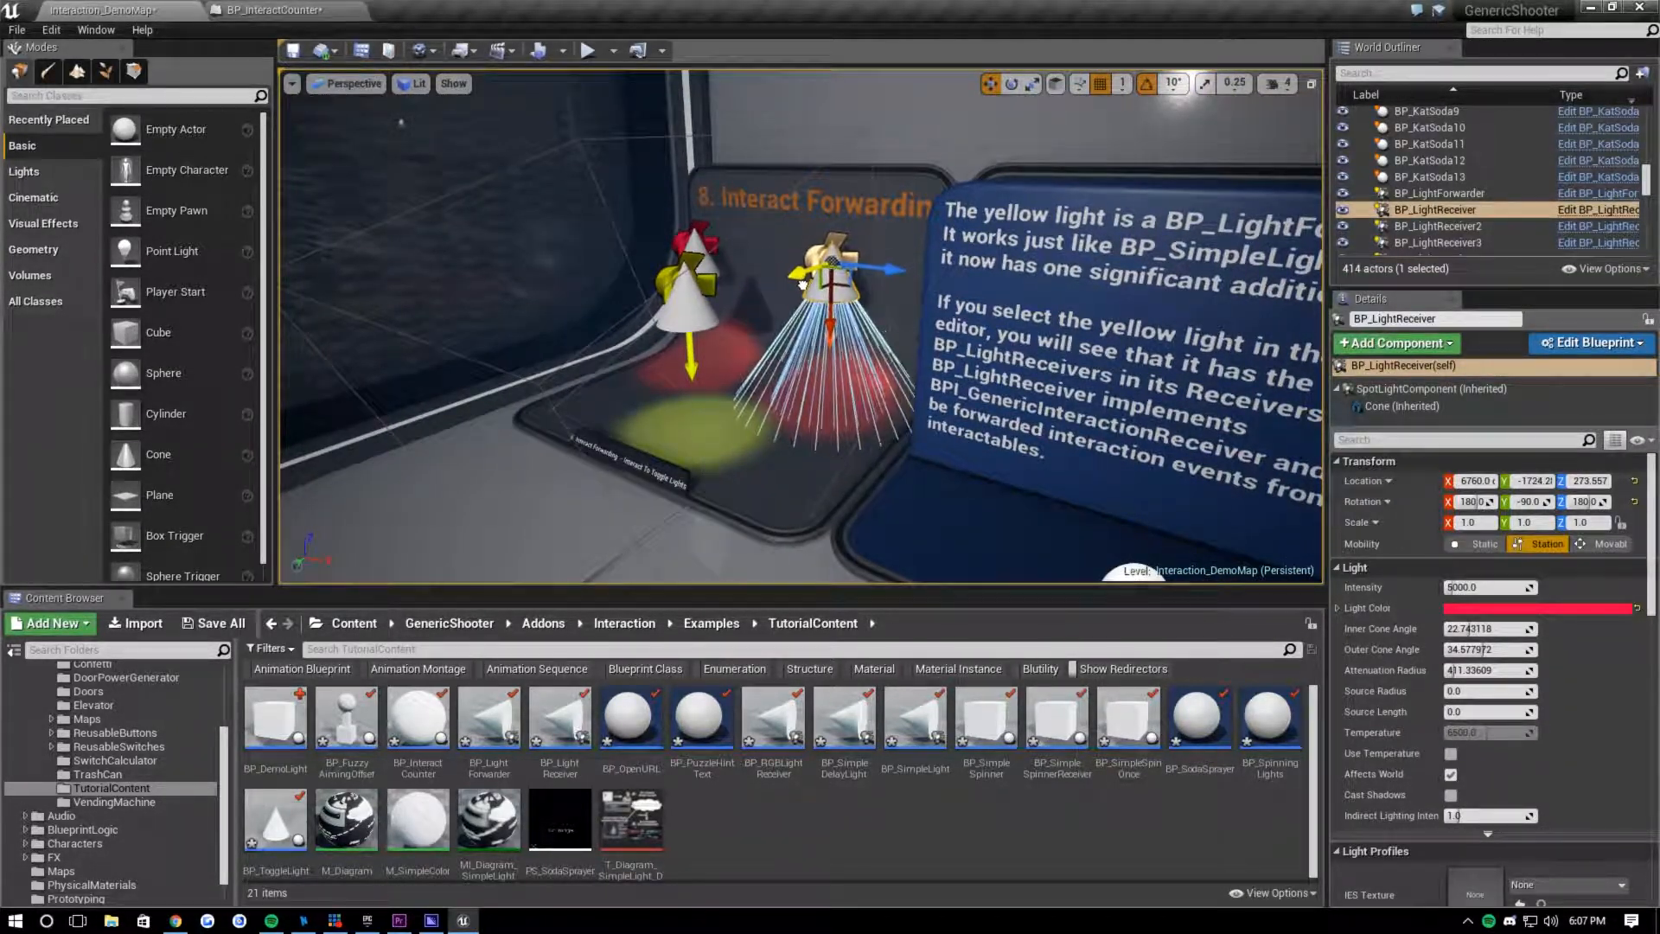
right_drag(826, 276, 901, 253)
key(Escape)
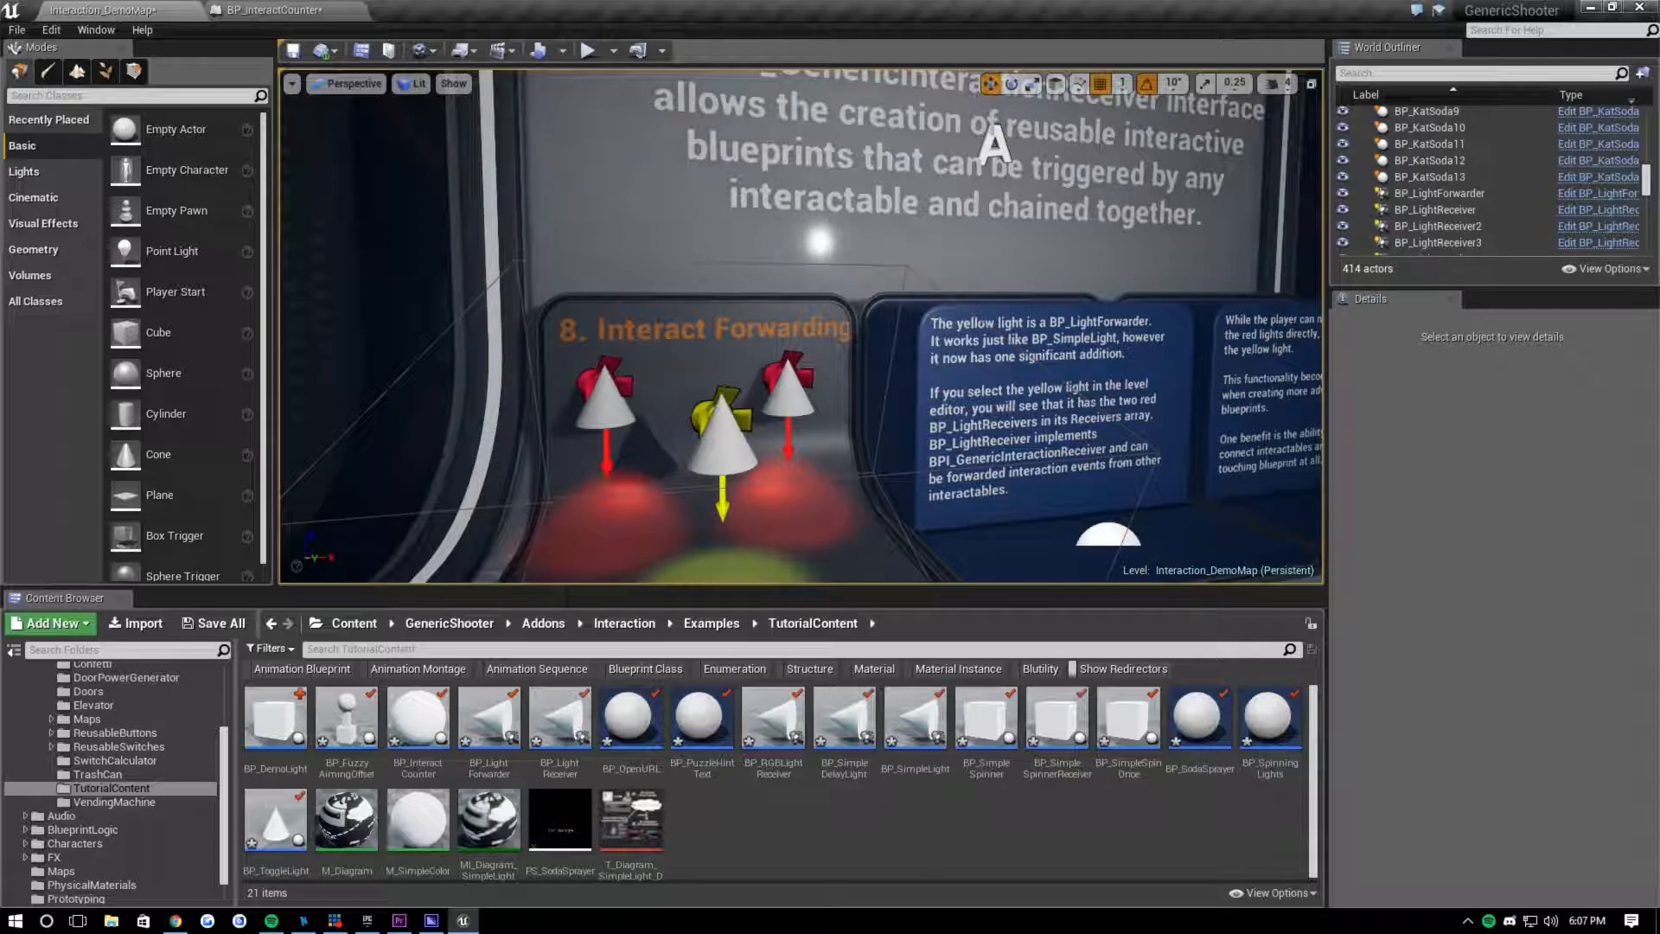
- Select the yellow light at the exhibit and open its BP_LightForwarder blueprint on the Event Graph
click(723, 437)
right_drag(723, 437, 647, 460)
click(1582, 195)
right_drag(766, 586, 563, 467)
scroll(563, 467, up, 2)
- Examine how Event Interact runs Toggle Visibility and calls Interact Simple on the receivers in BP_LightForwarder
drag(340, 211, 689, 473)
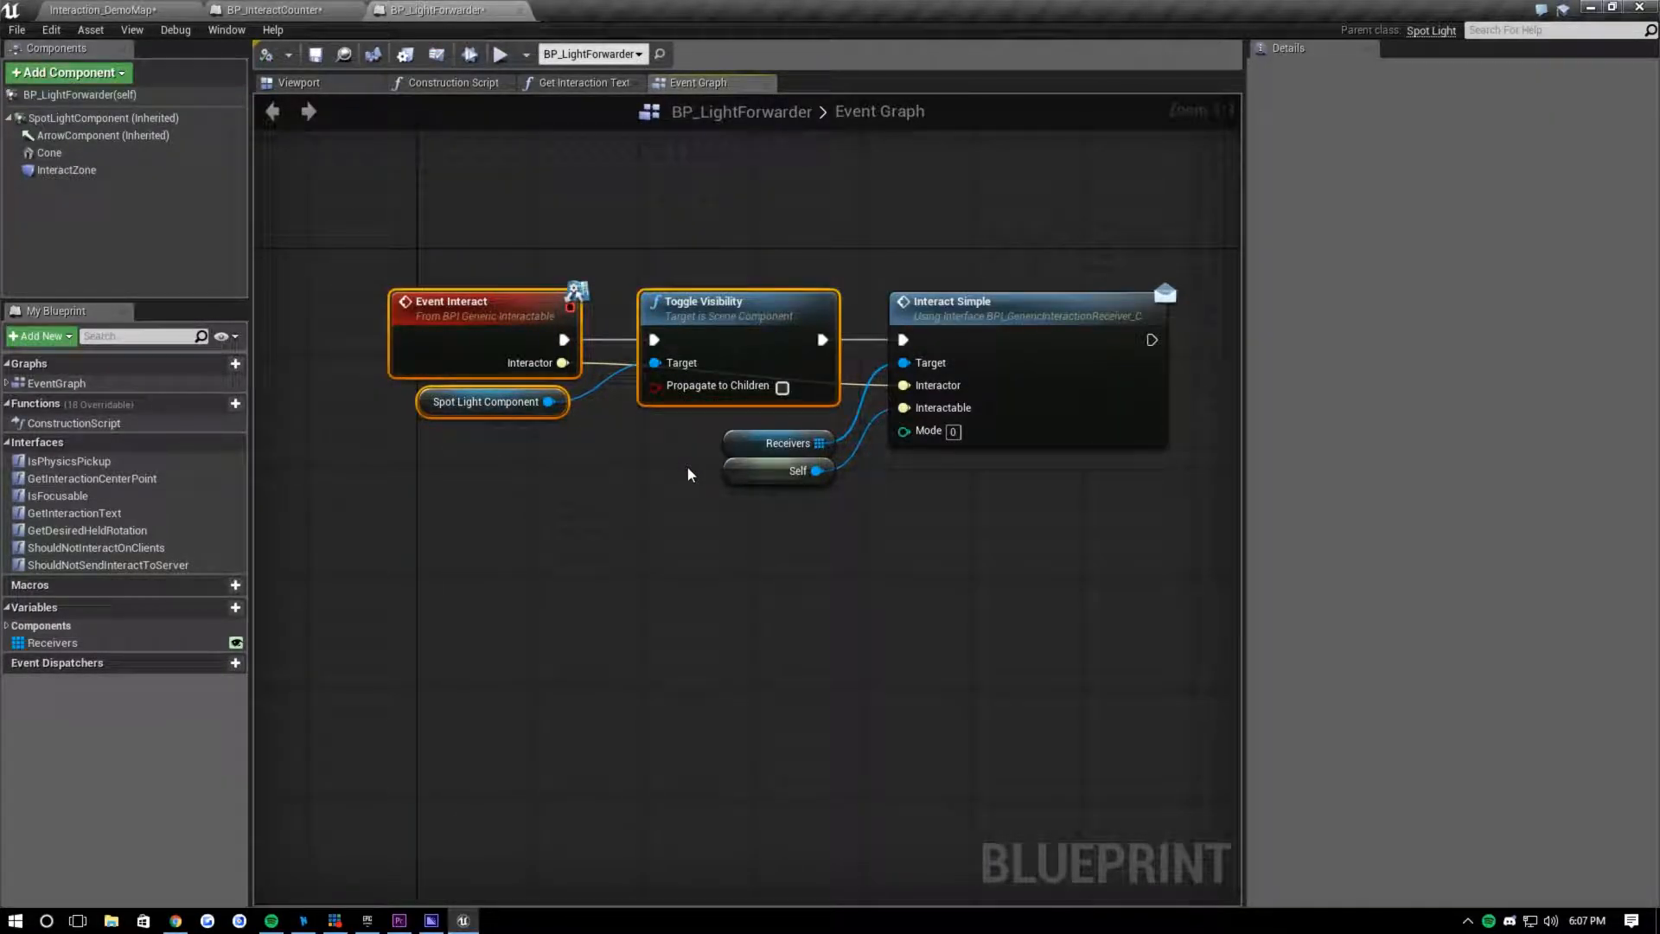
right_drag(795, 550, 709, 571)
click(711, 571)
drag(978, 568, 809, 272)
click(794, 600)
right_drag(796, 605, 713, 622)
click(775, 378)
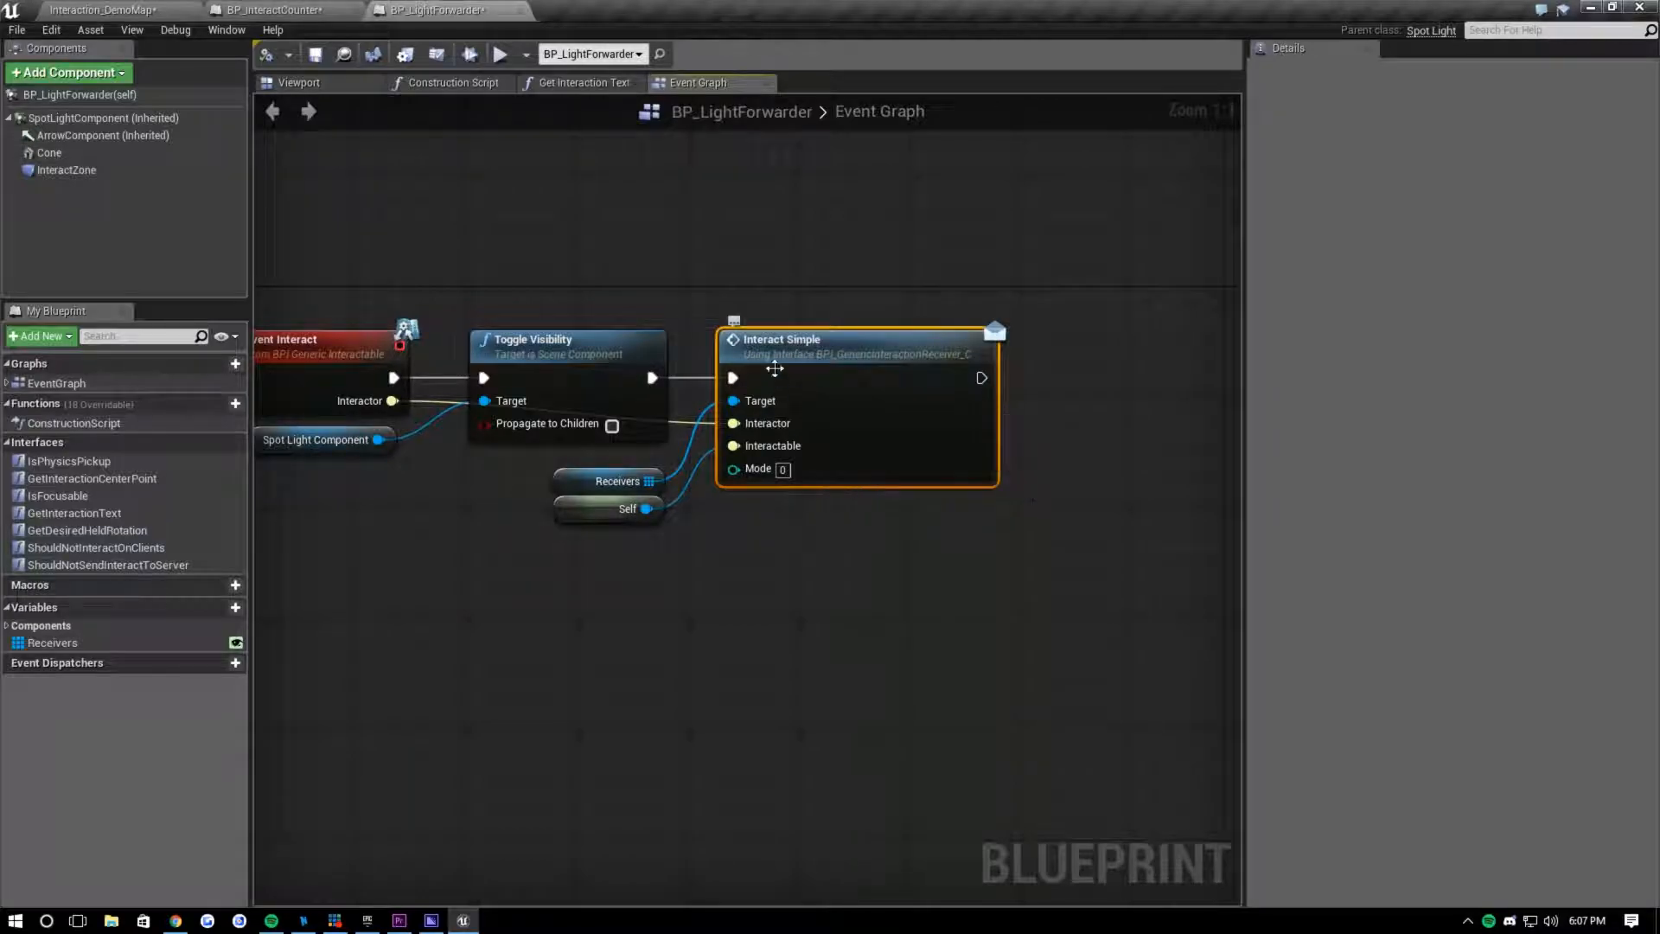
click(872, 547)
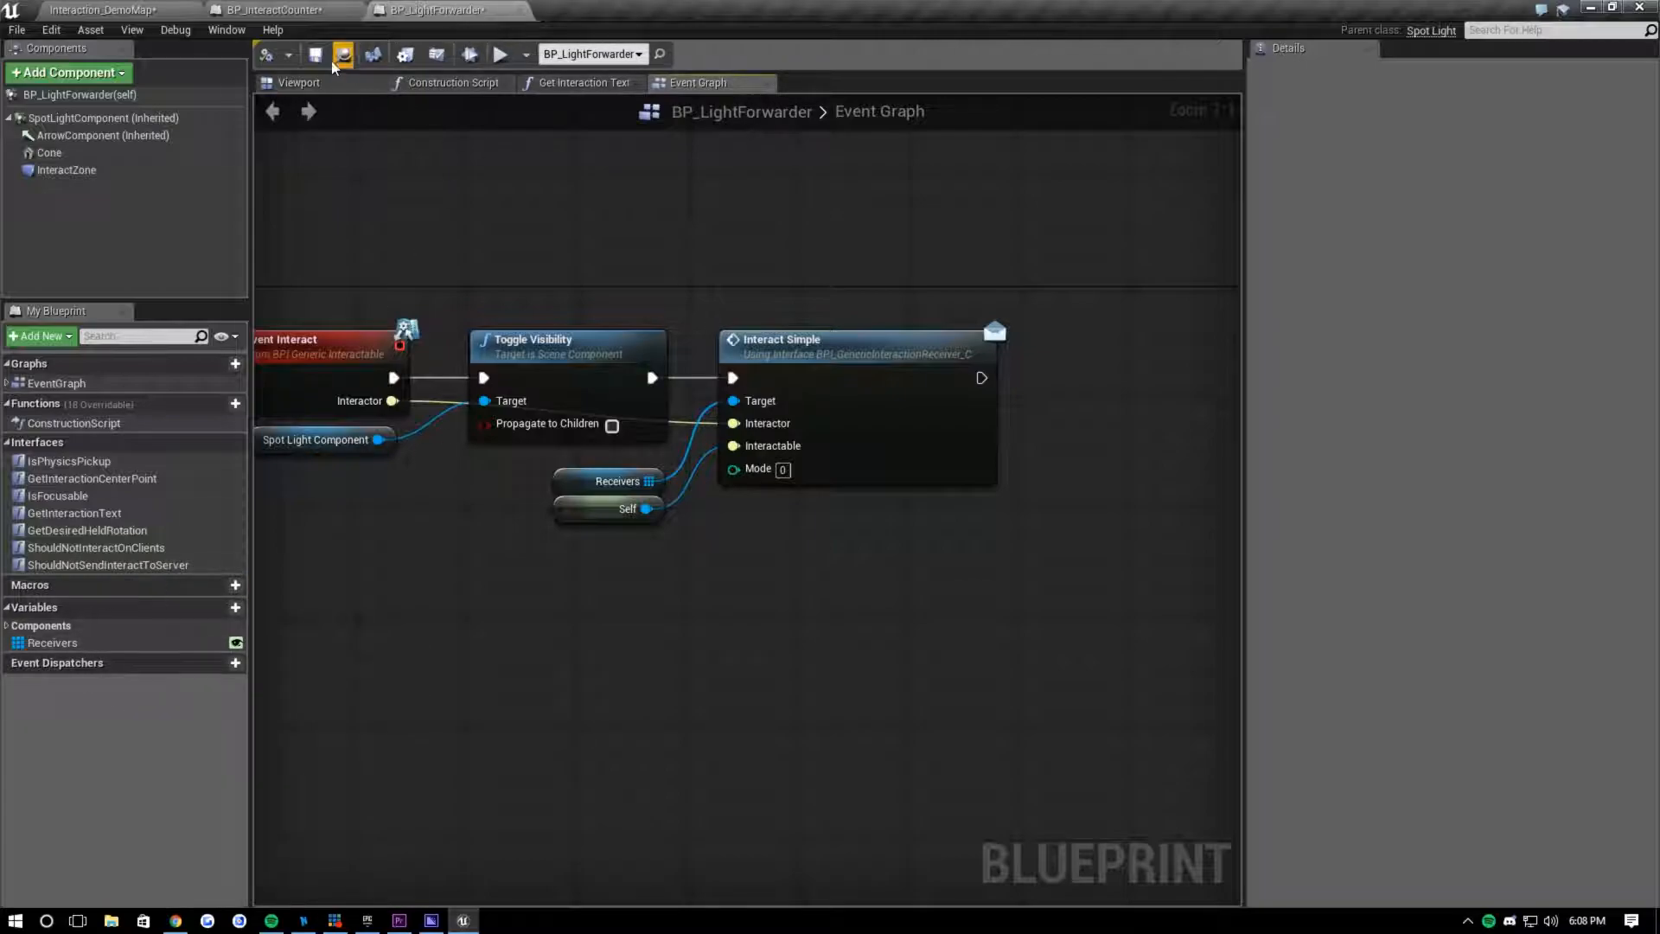
- Review the Receivers variable's type and editable setting, and how it feeds the Interact Simple node
click(73, 643)
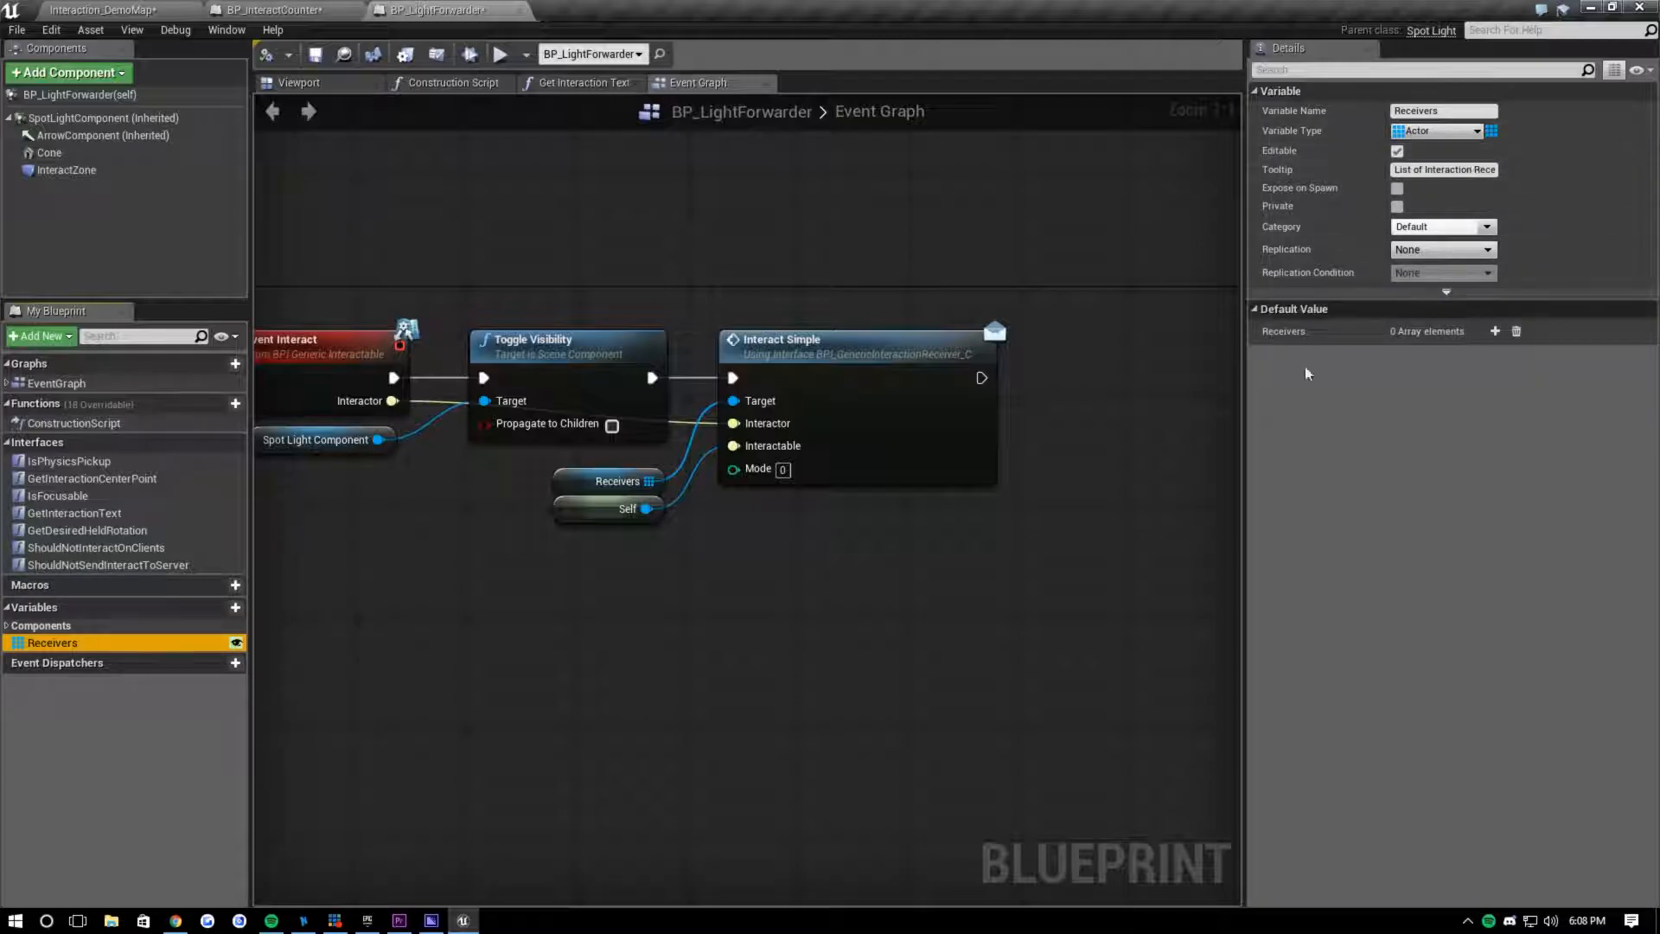
click(829, 522)
click(1397, 150)
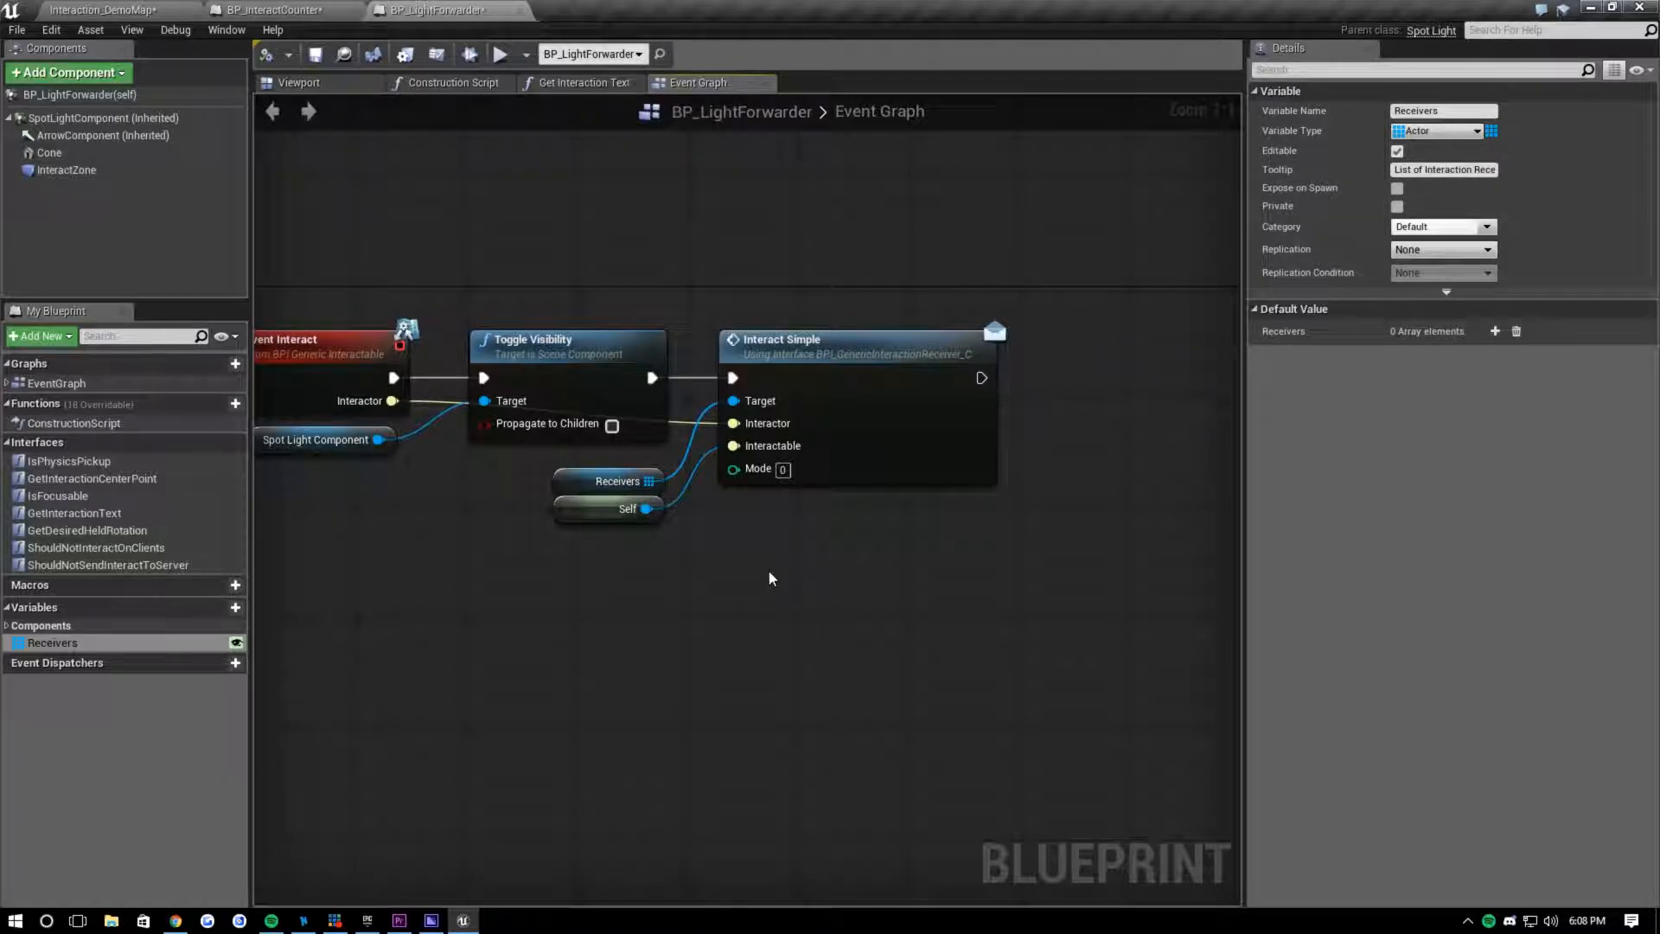
click(105, 645)
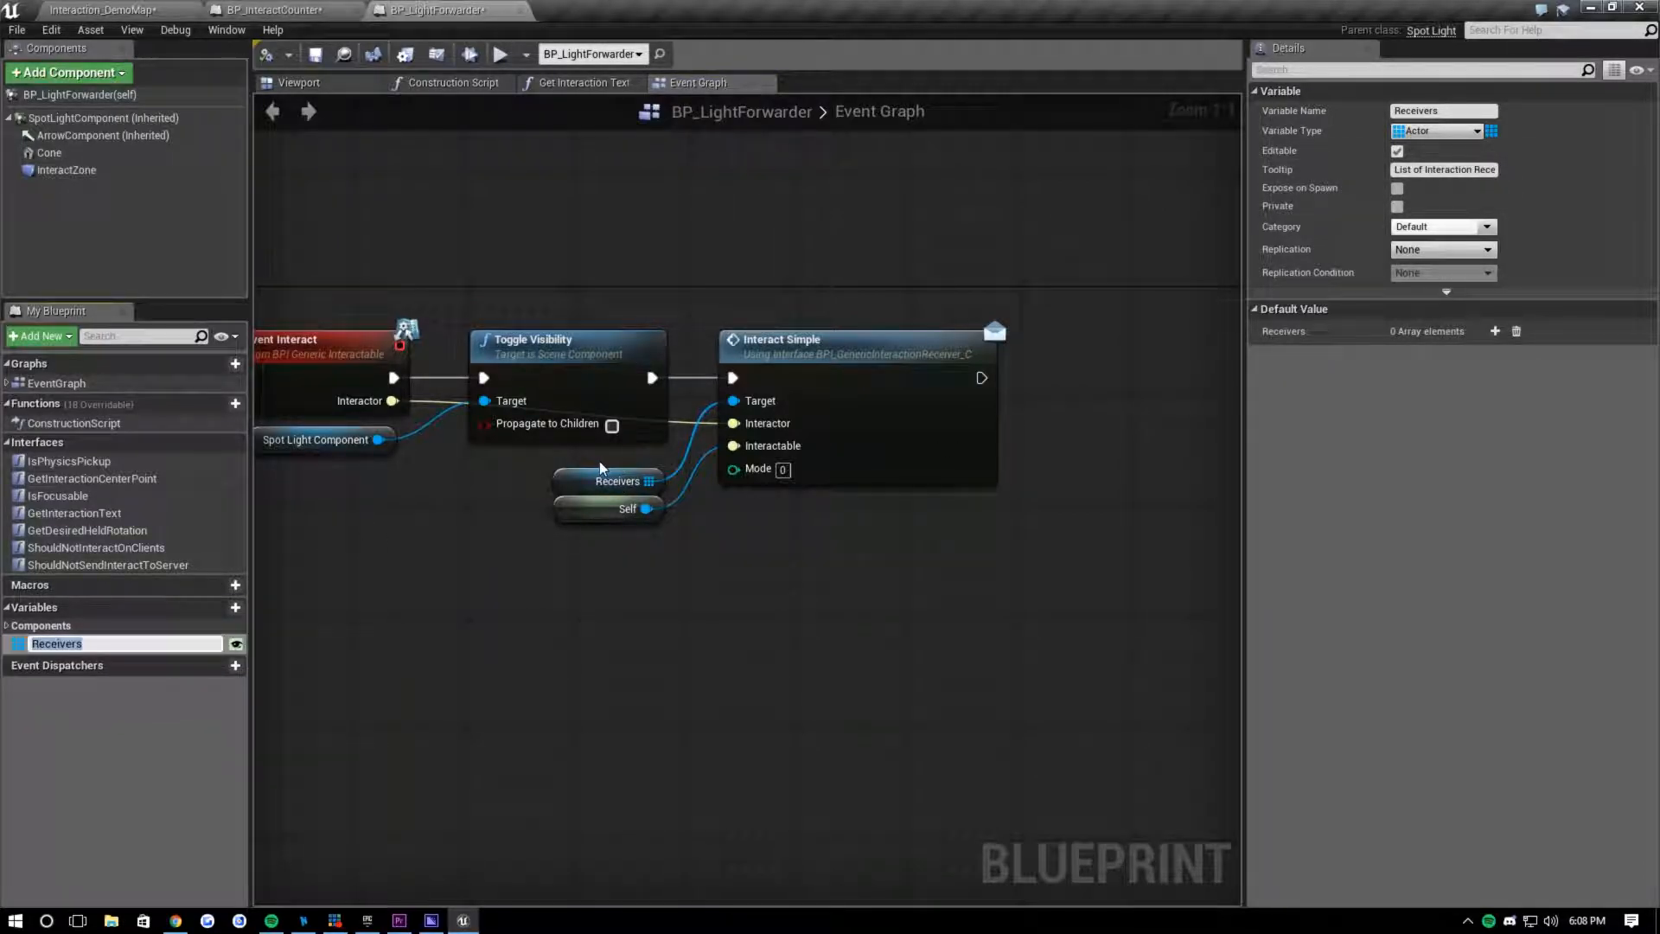
click(795, 449)
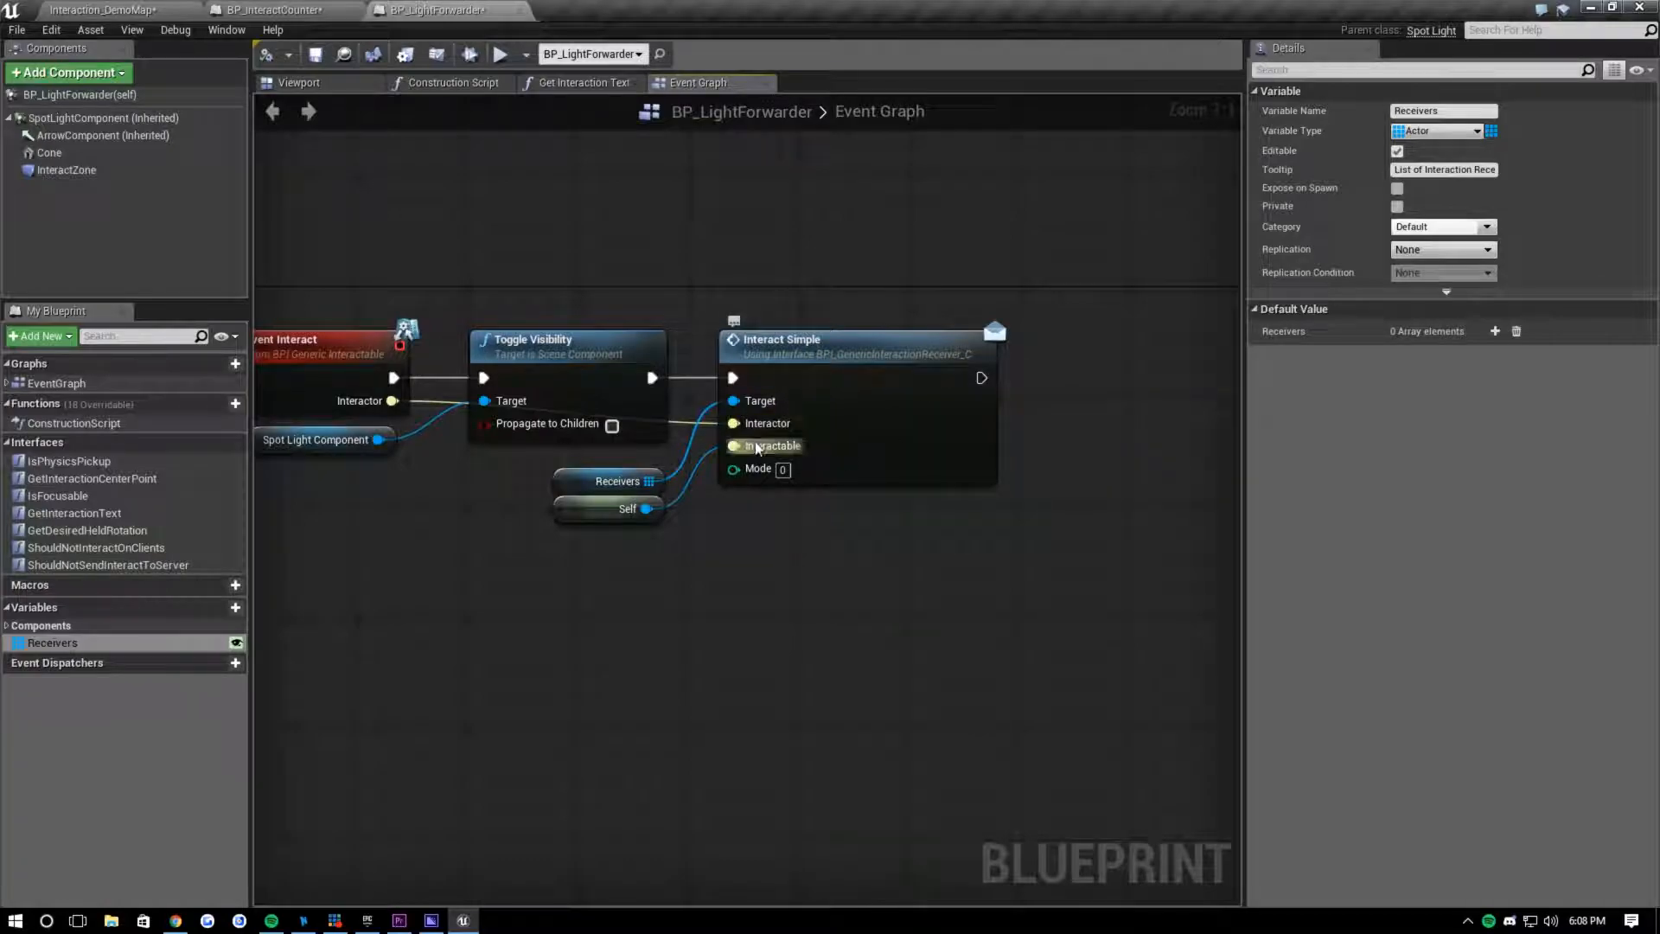
- Return to the Interaction_DemoMap level and bring up the Receivers array of the yellow light forwarder
click(130, 10)
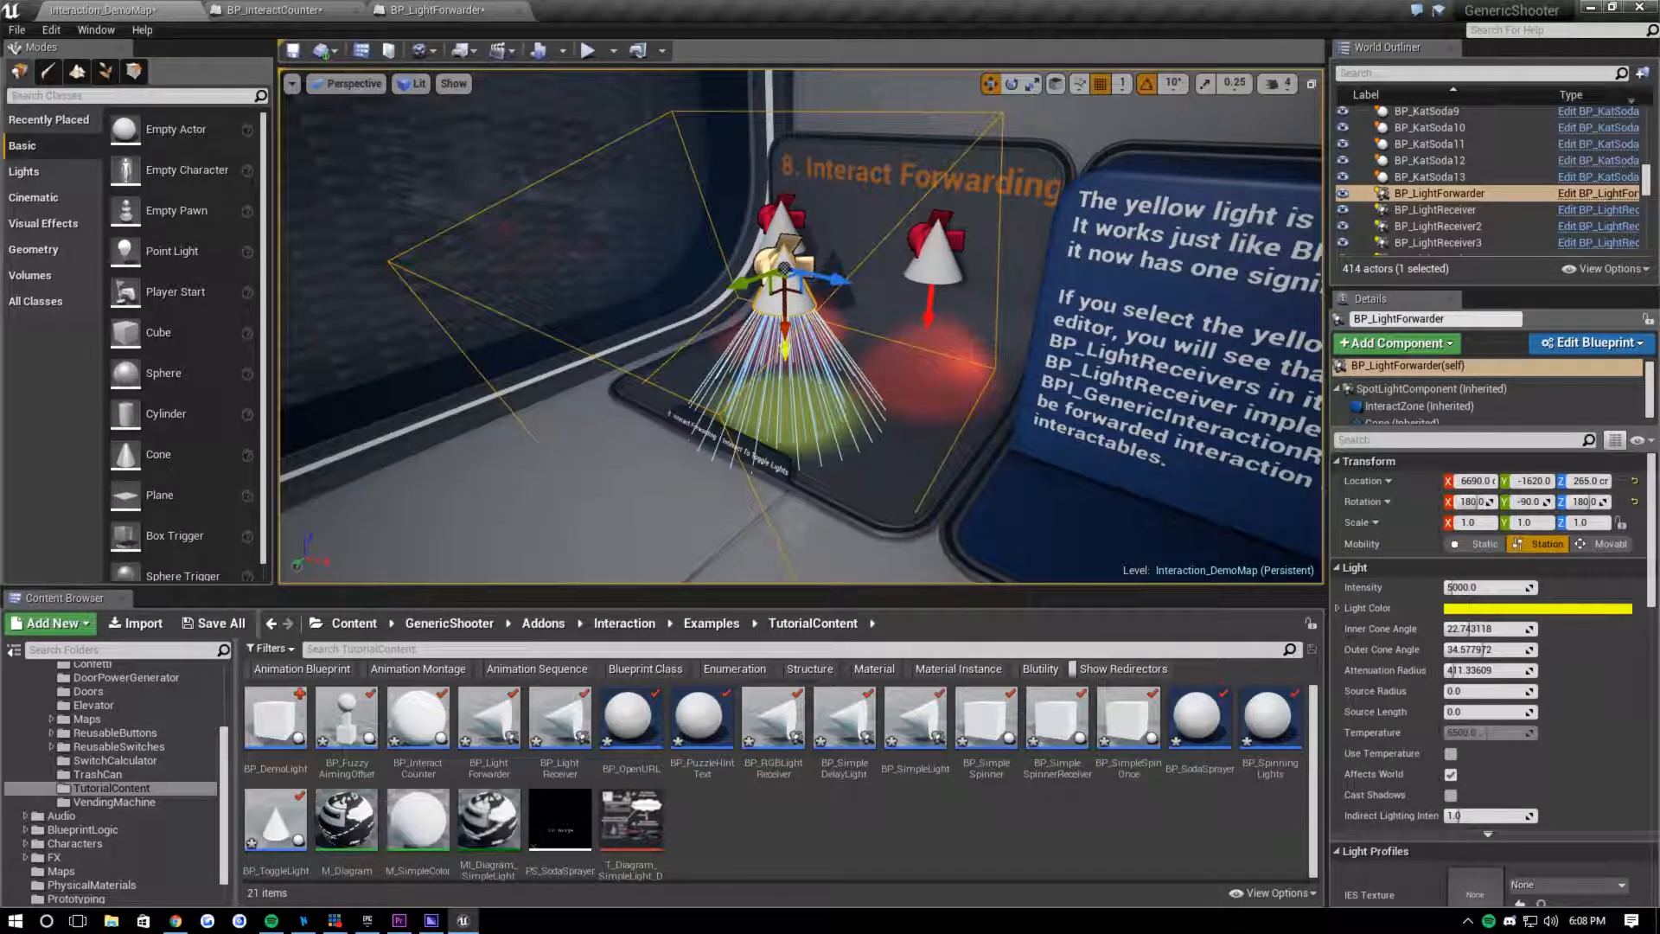
key(f)
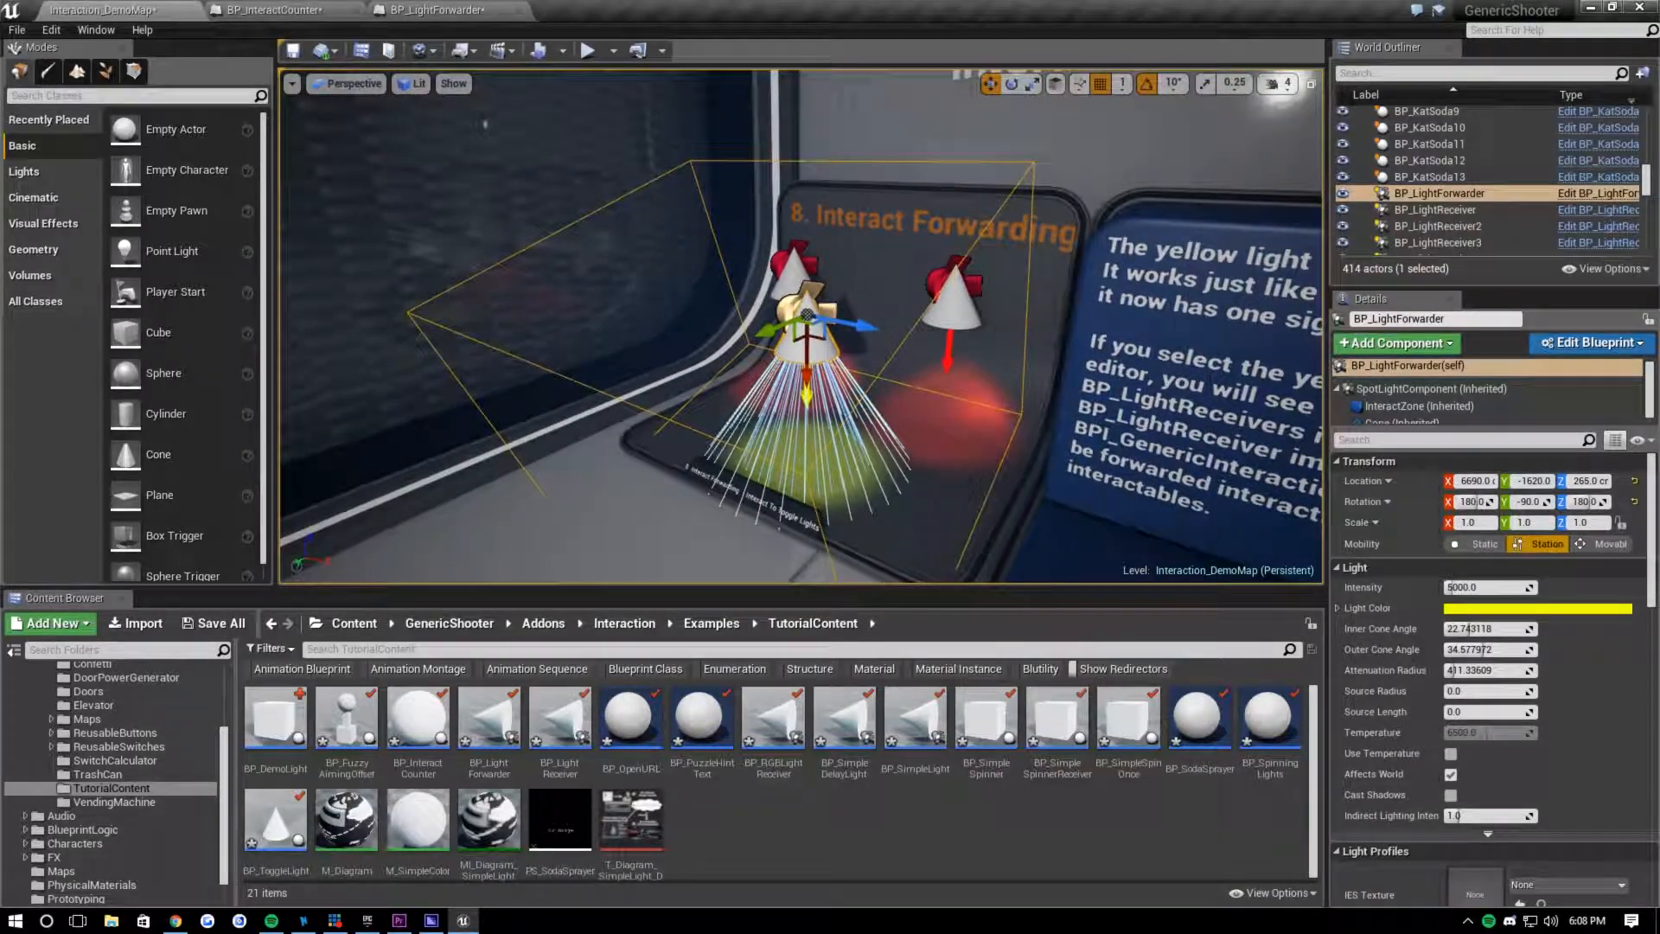
key(w)
right_drag(801, 326, 826, 343)
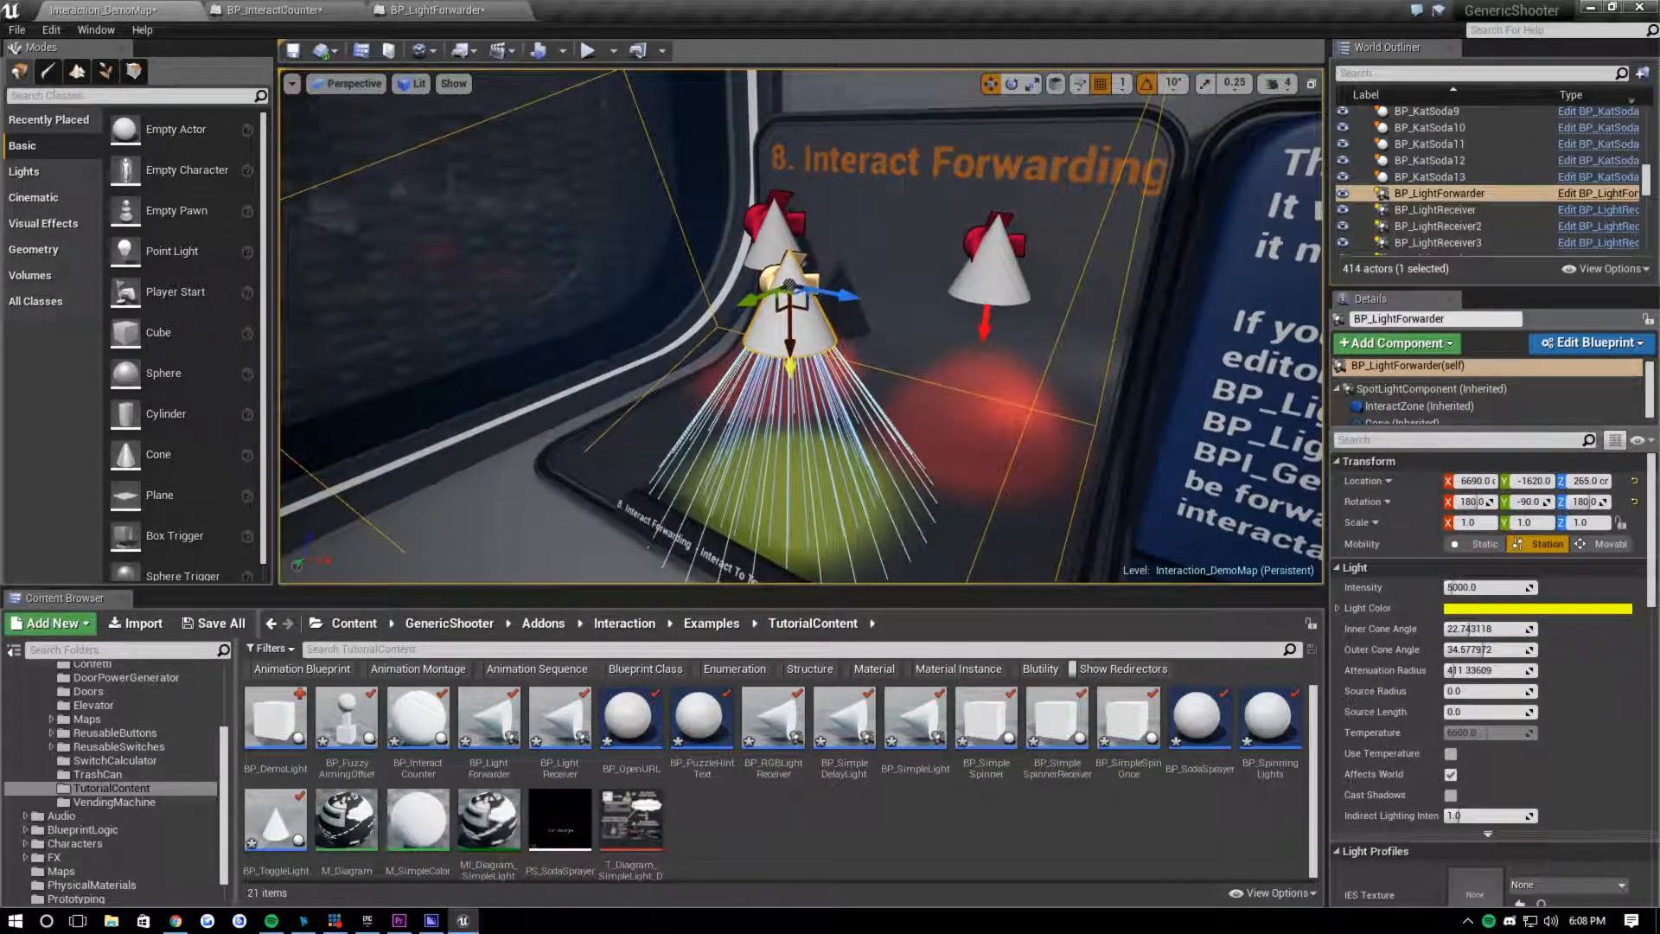
click(852, 363)
click(791, 288)
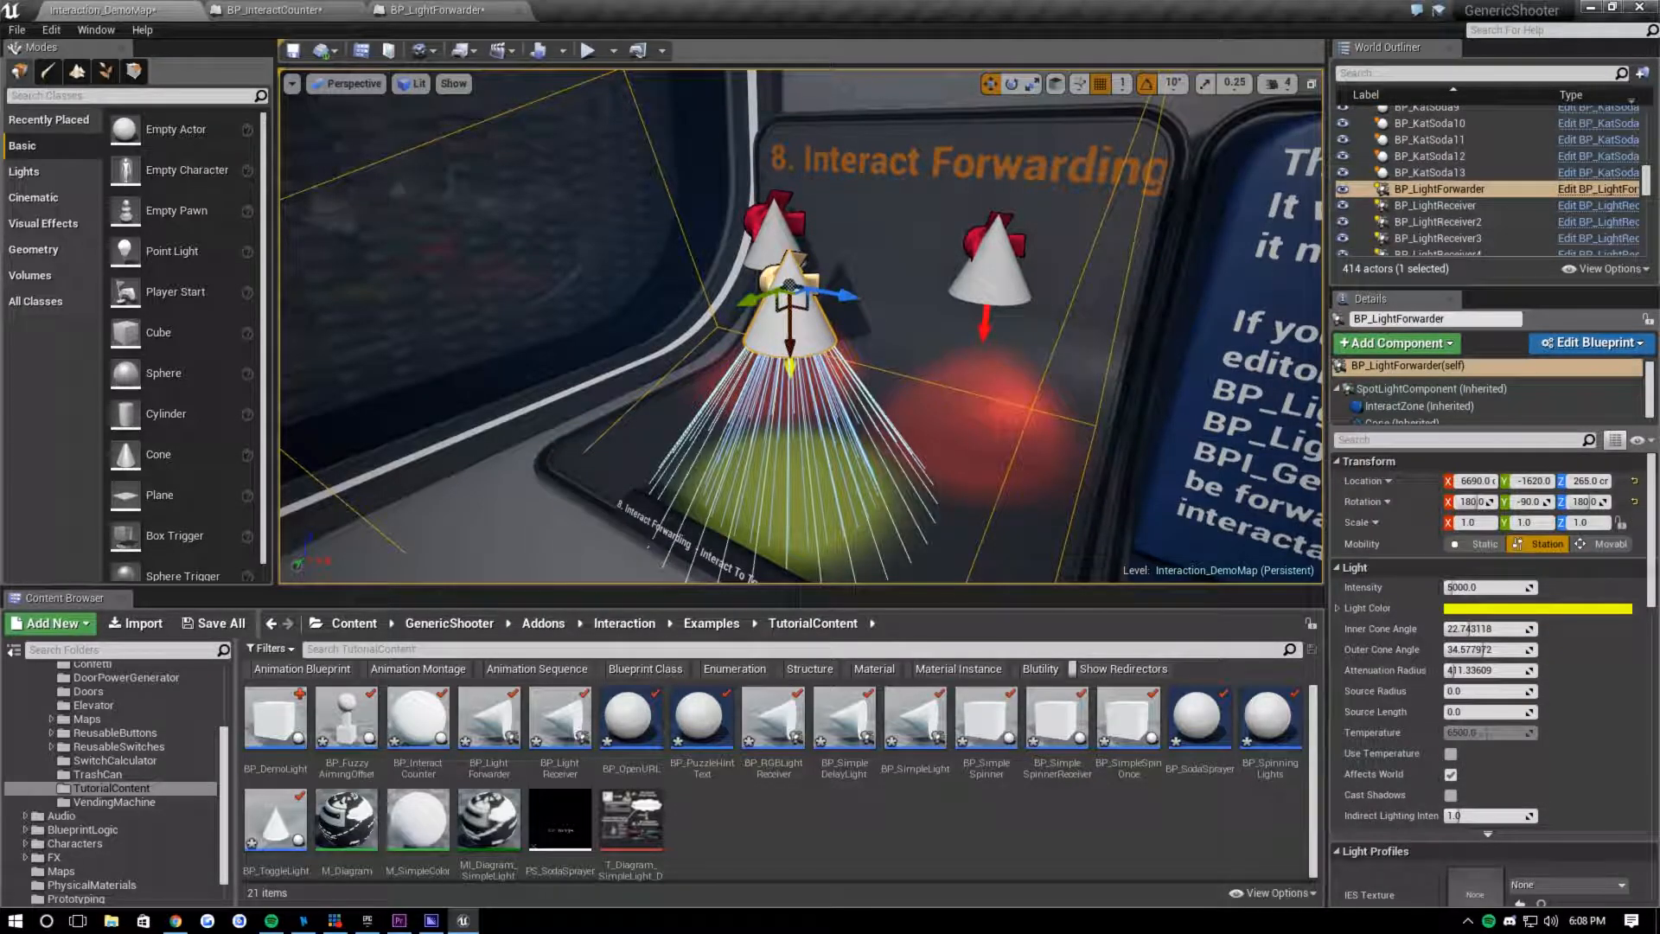
click(1375, 565)
scroll(1382, 480, down, 5)
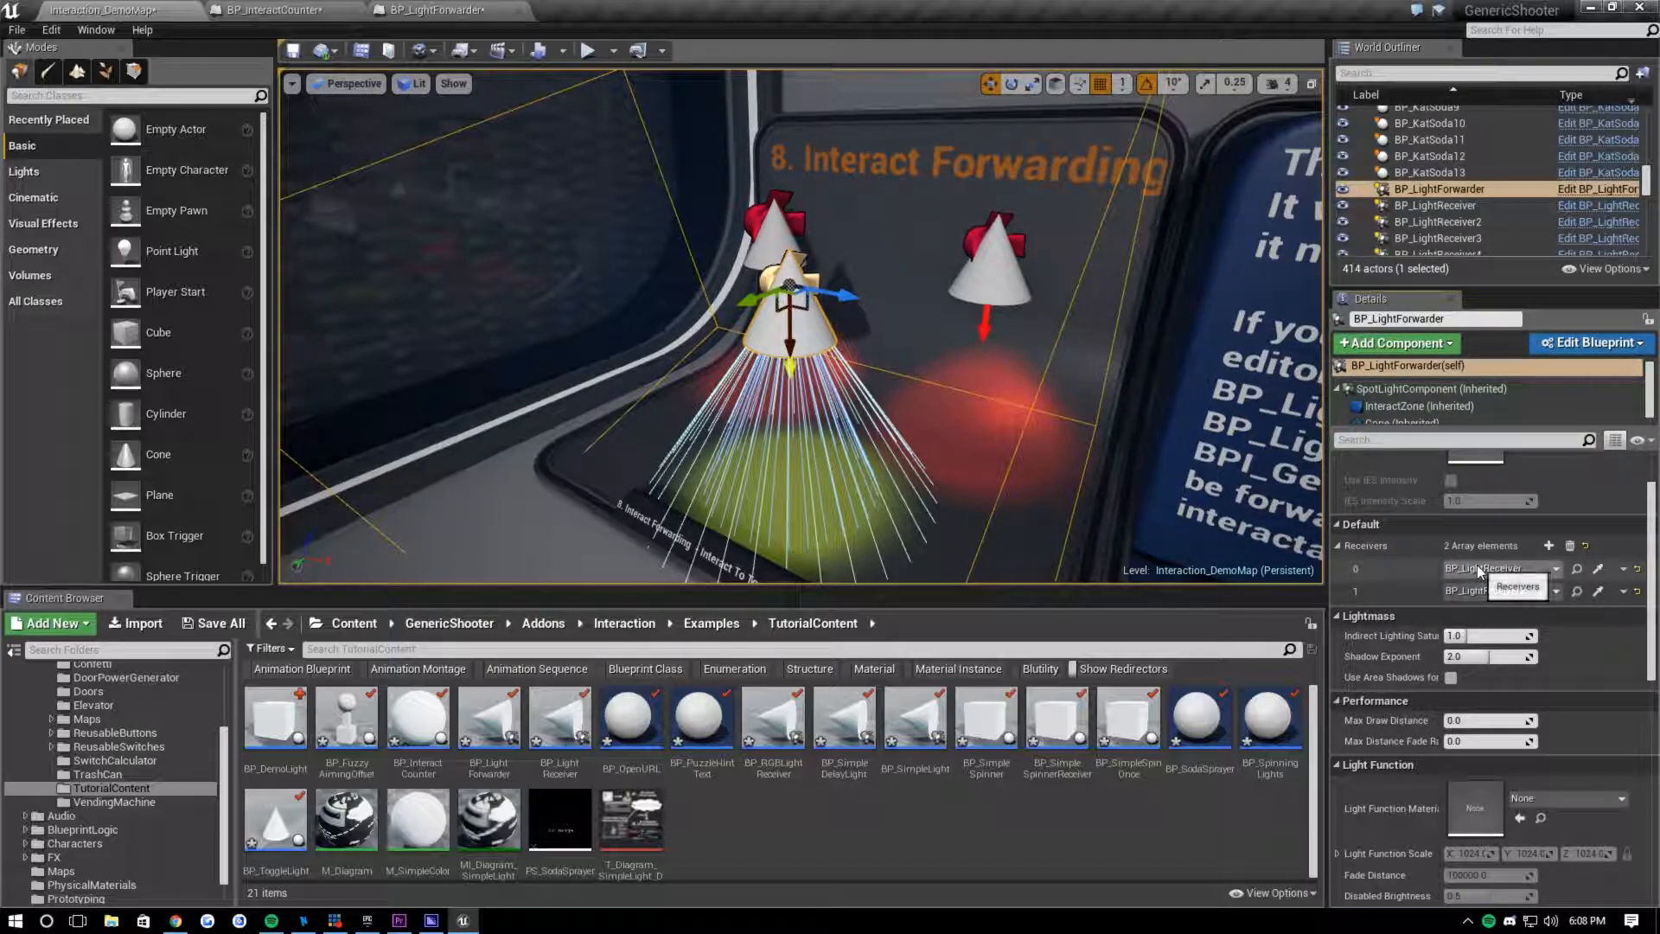
right_drag(1073, 389, 960, 384)
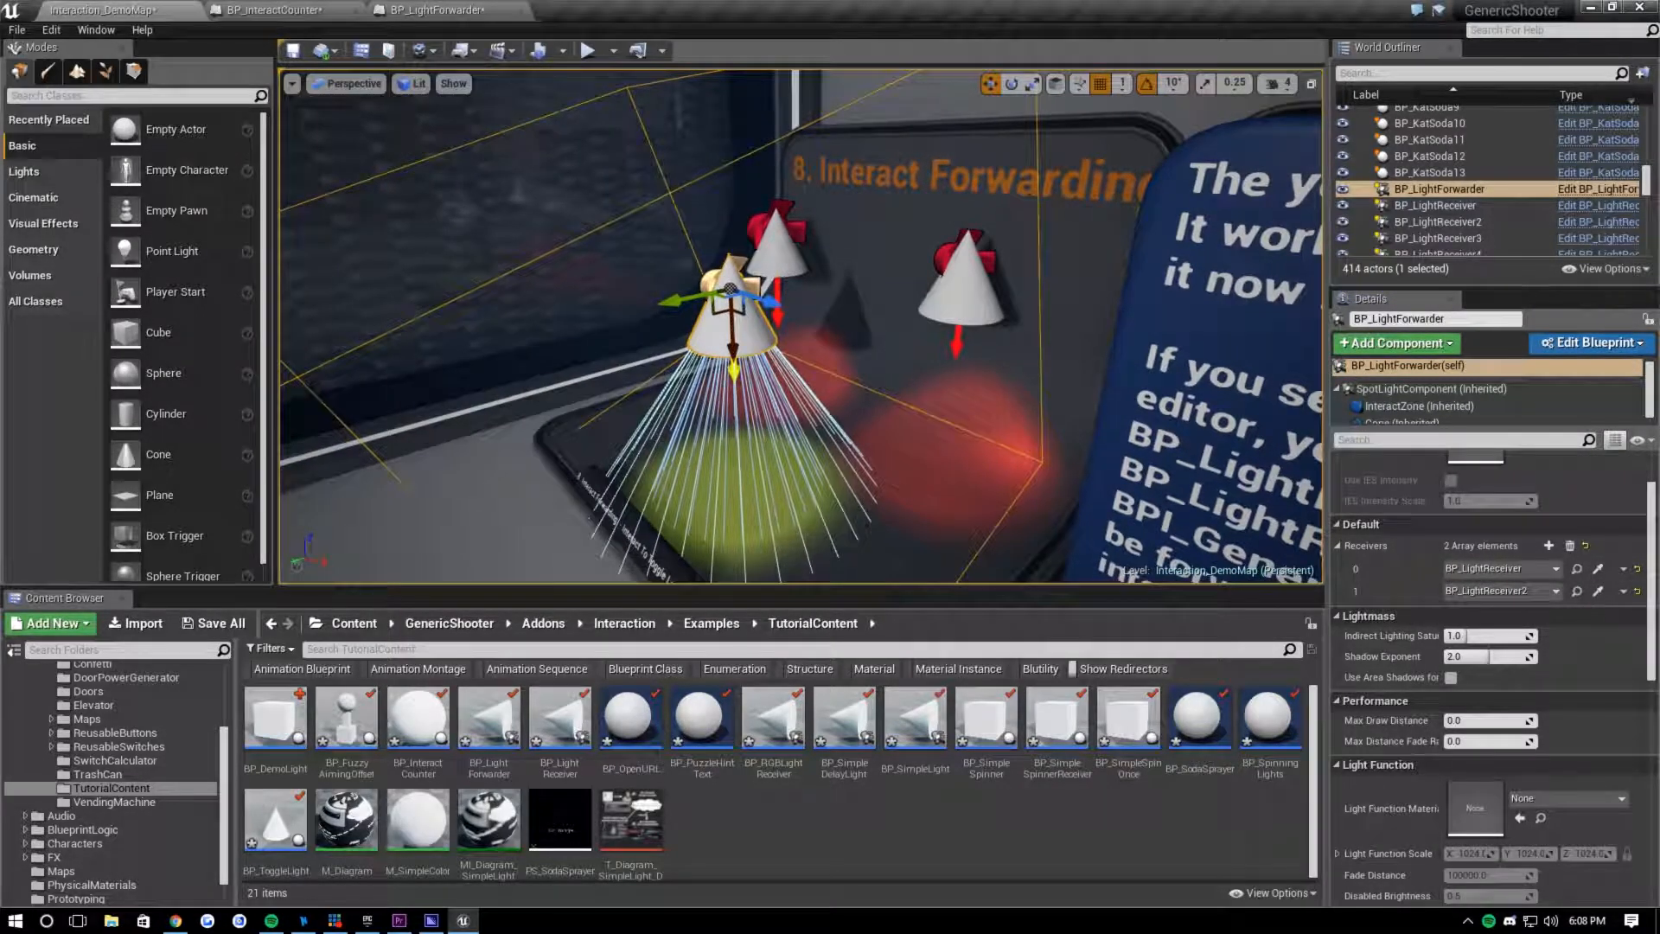
- Clear the yellow light's Receivers array, add two elements and assign them BP_LightReceiver2 and BP_LightReceiver from the level
click(1570, 546)
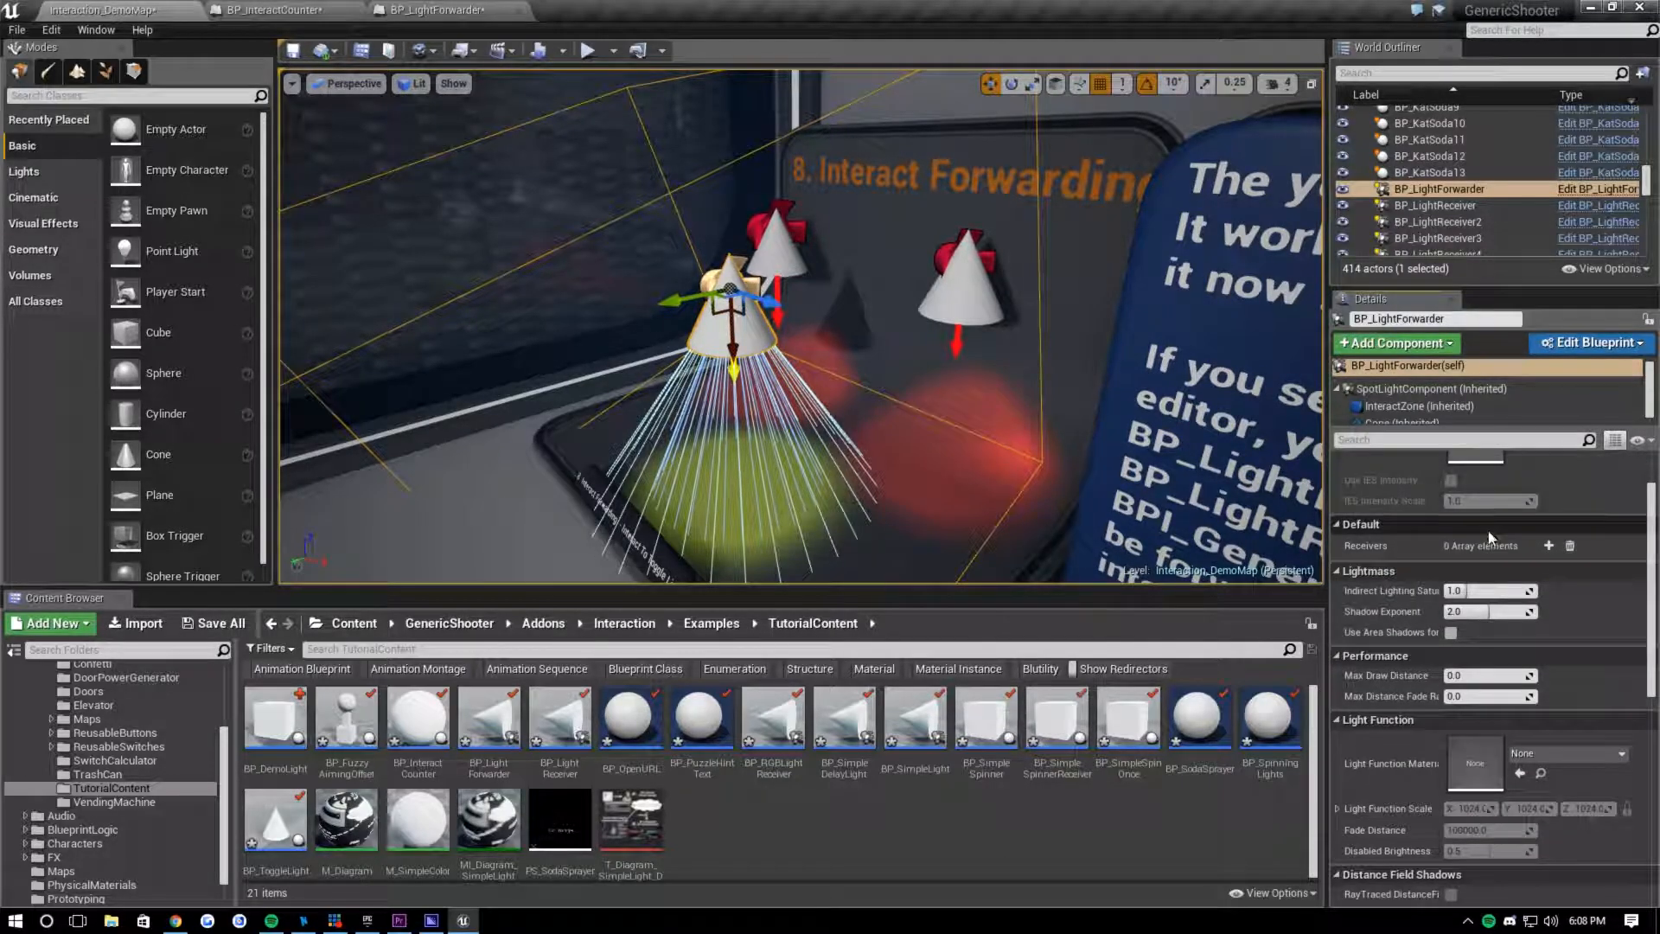
right_drag(1262, 485, 1249, 459)
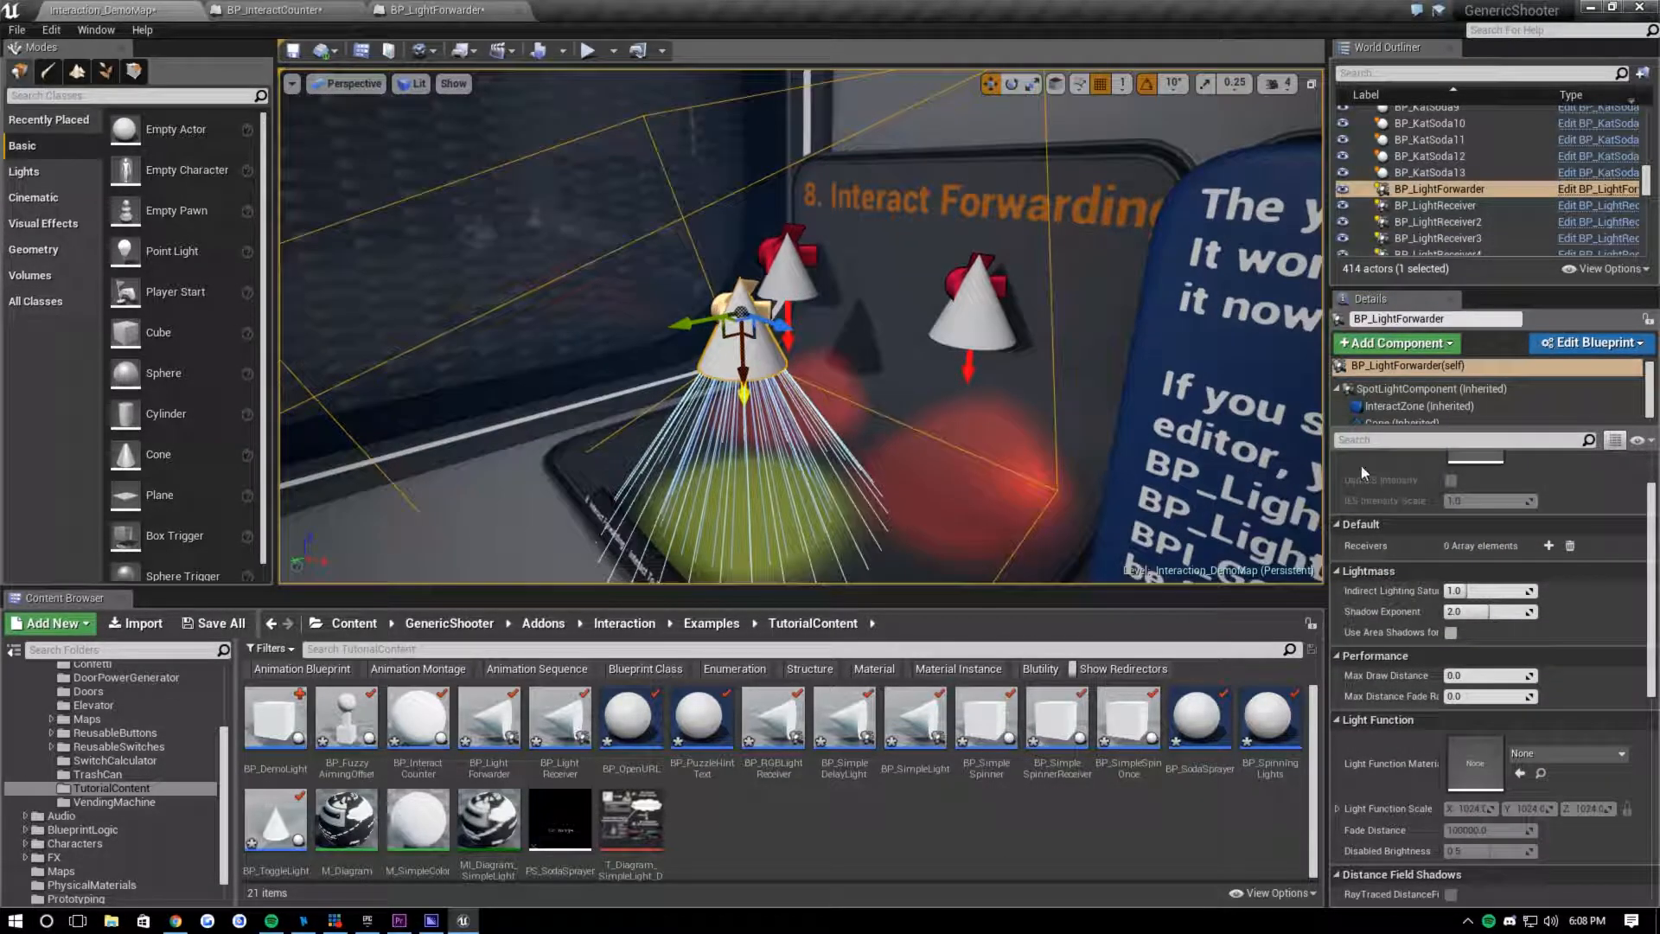
click(1549, 545)
click(1549, 546)
click(786, 268)
click(1598, 591)
click(990, 320)
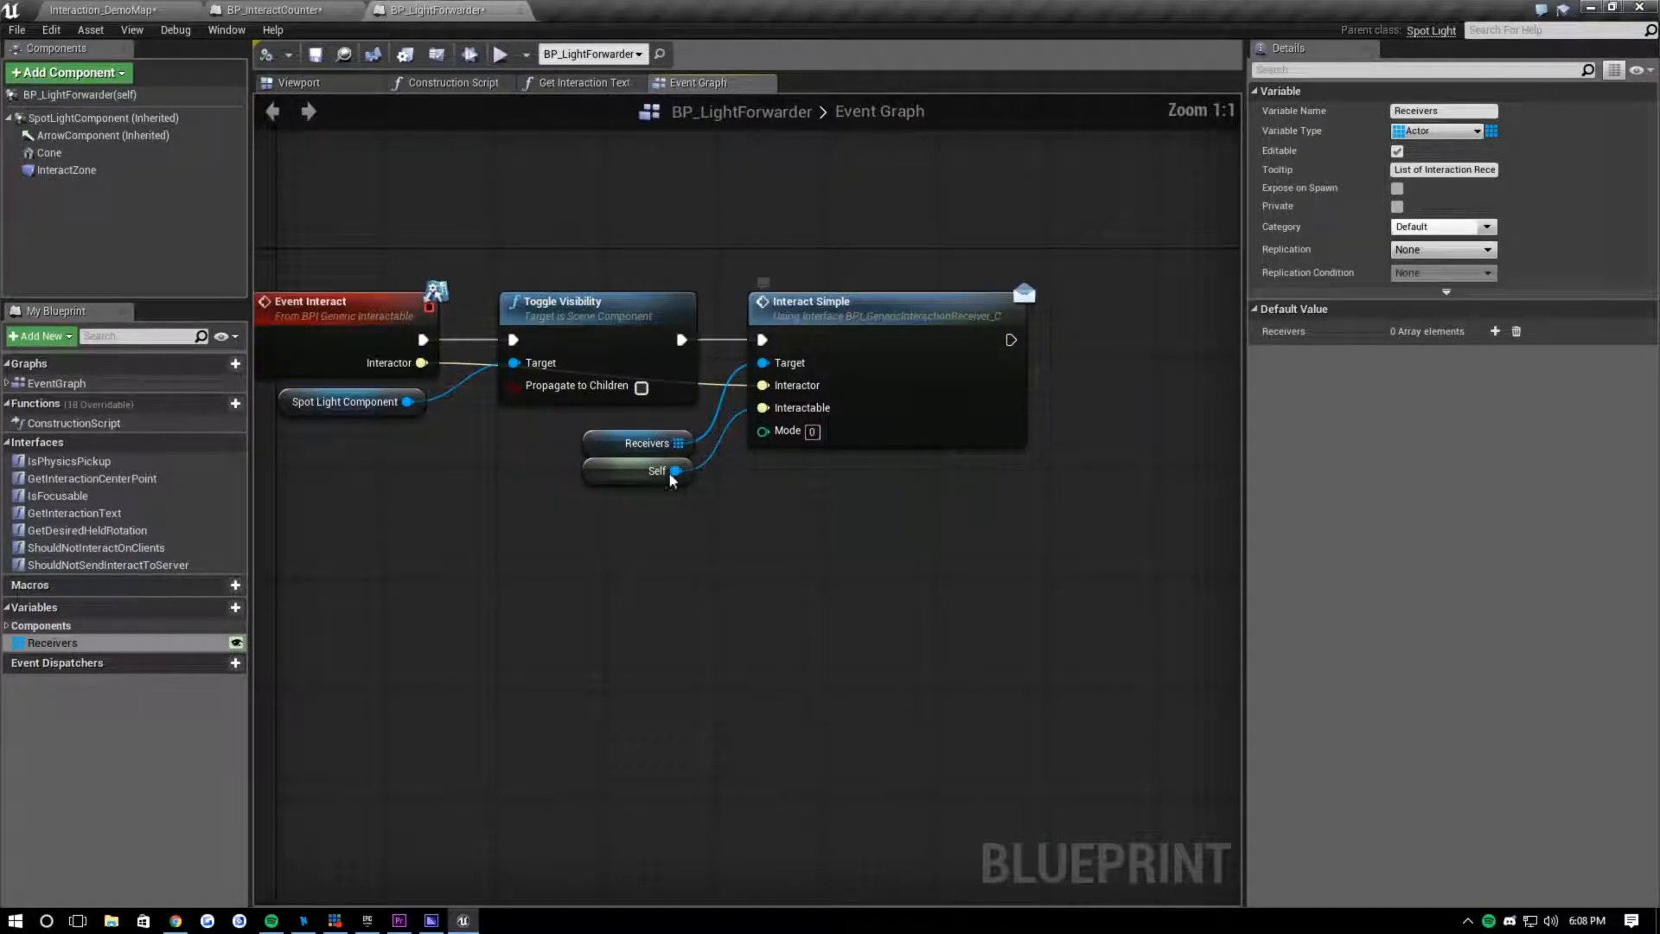
- Inspect the Receivers reference and the Interact Simple interface call in the BP_LightForwarder Event Graph
click(679, 445)
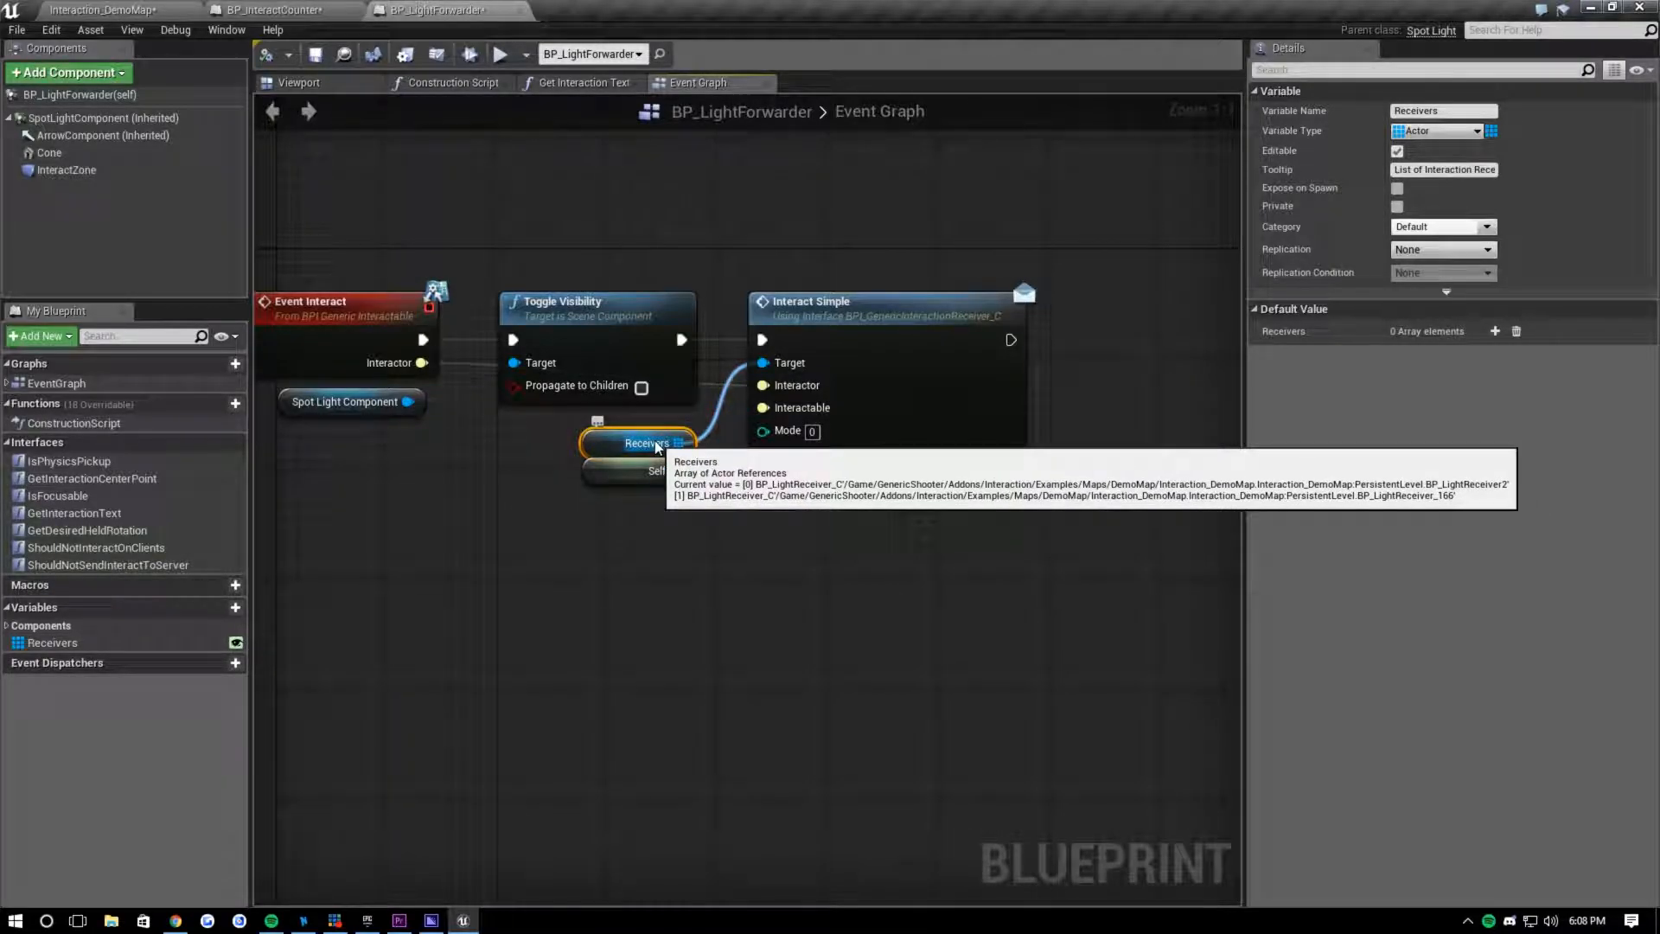
click(102, 10)
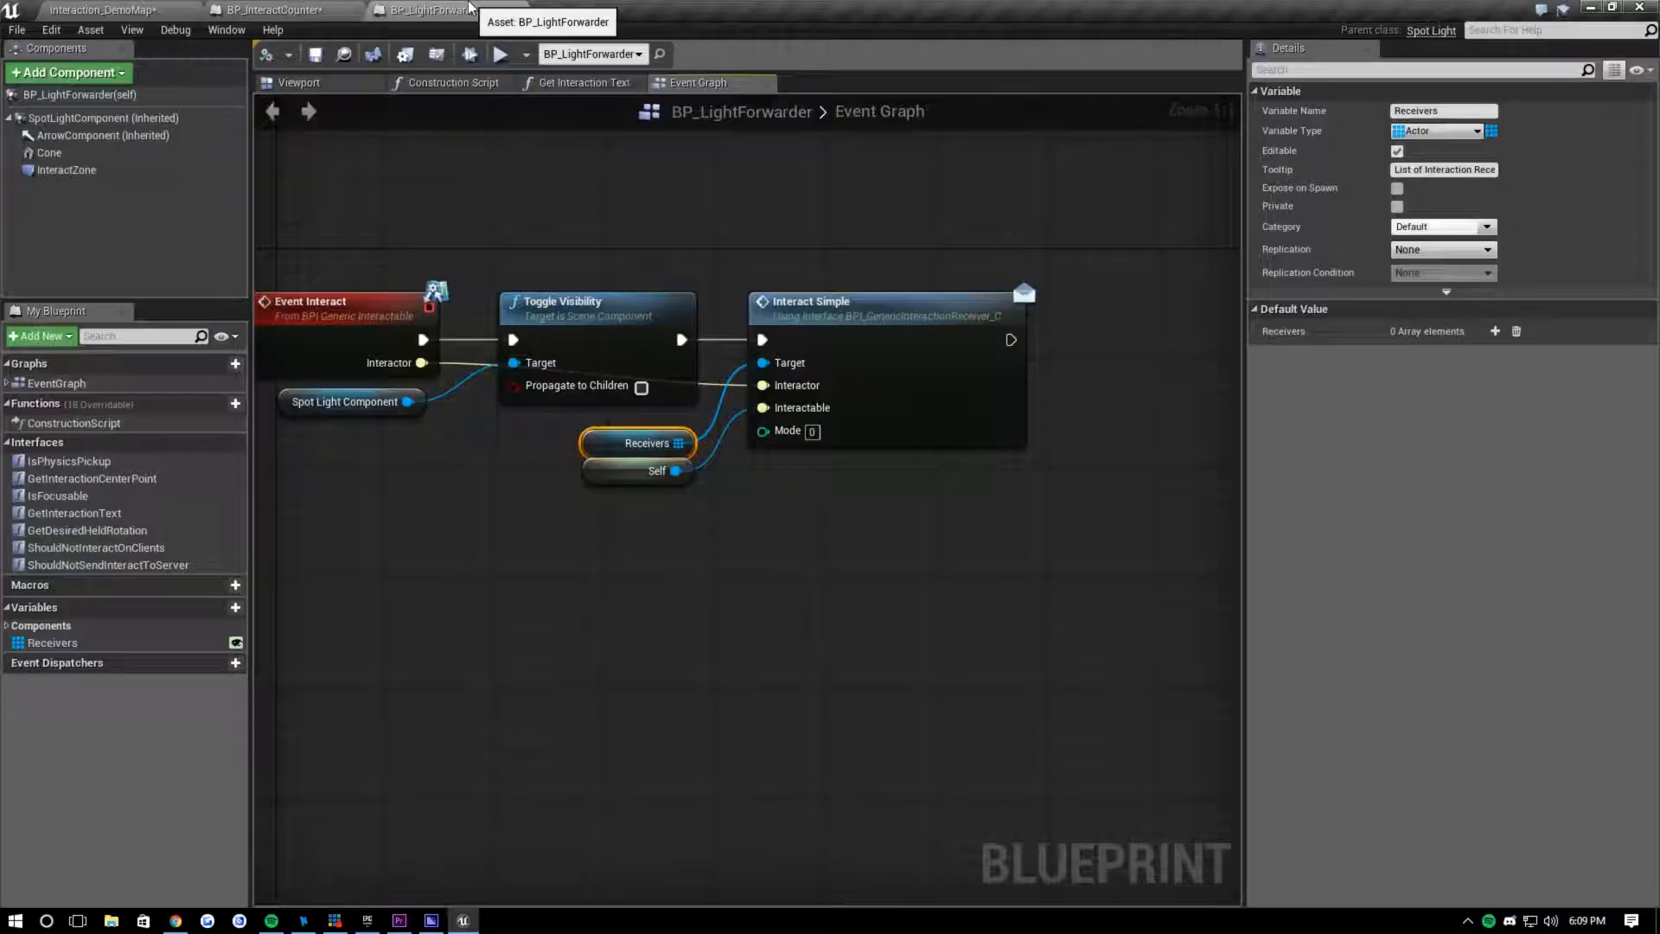
click(437, 10)
right_drag(813, 507, 758, 525)
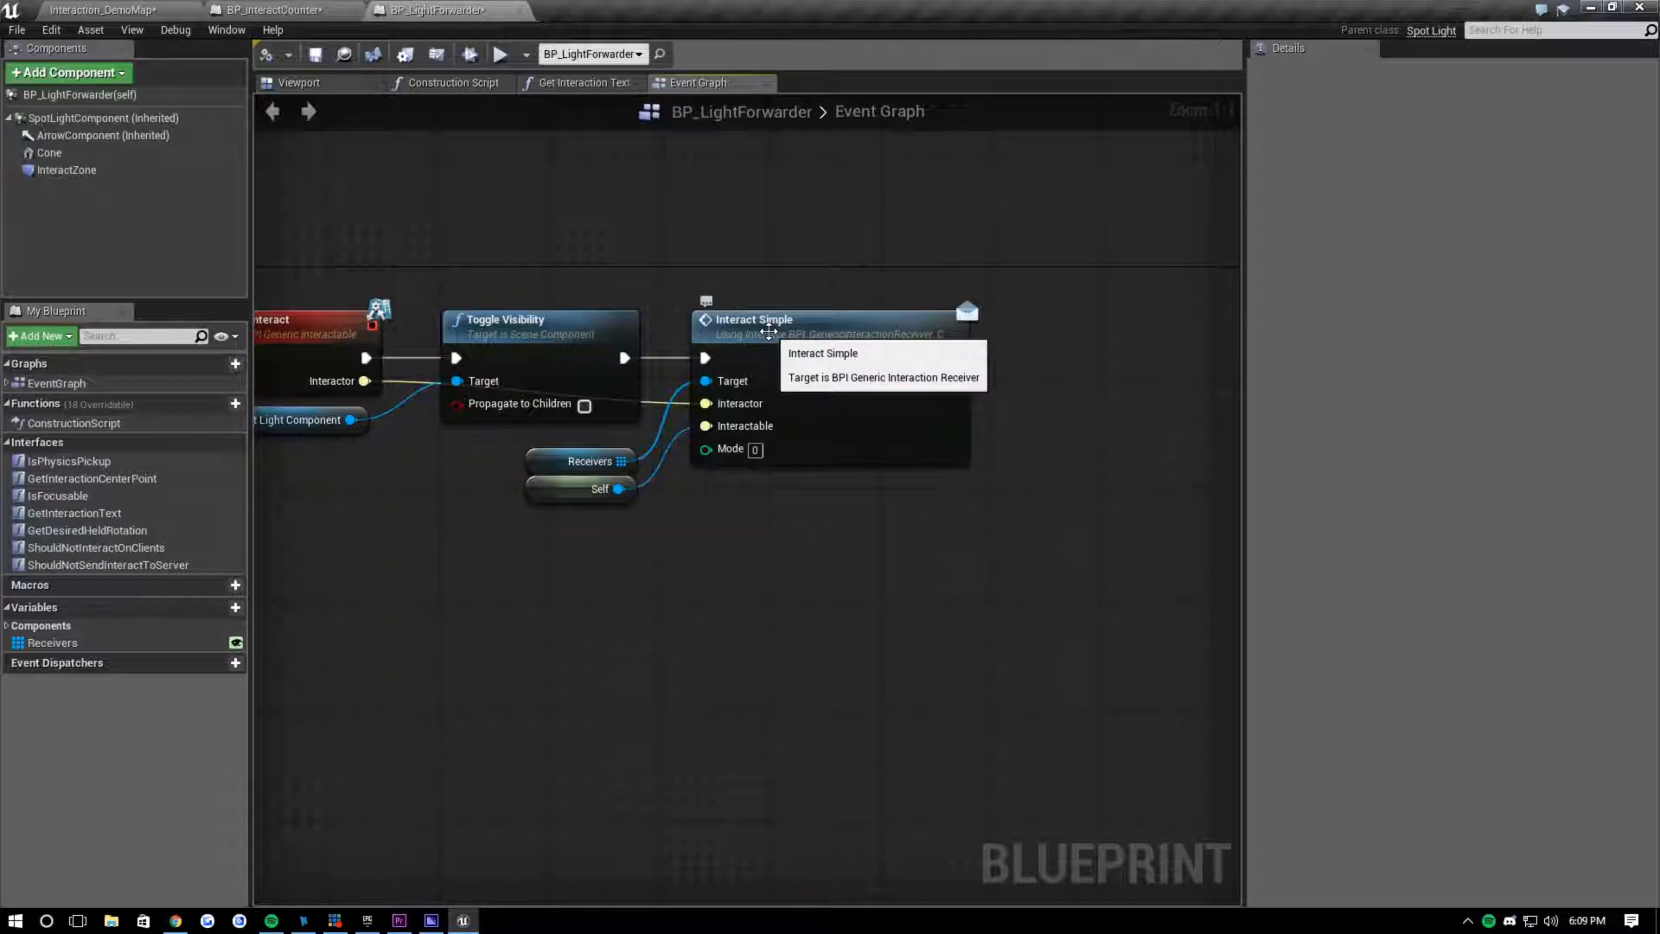
click(768, 331)
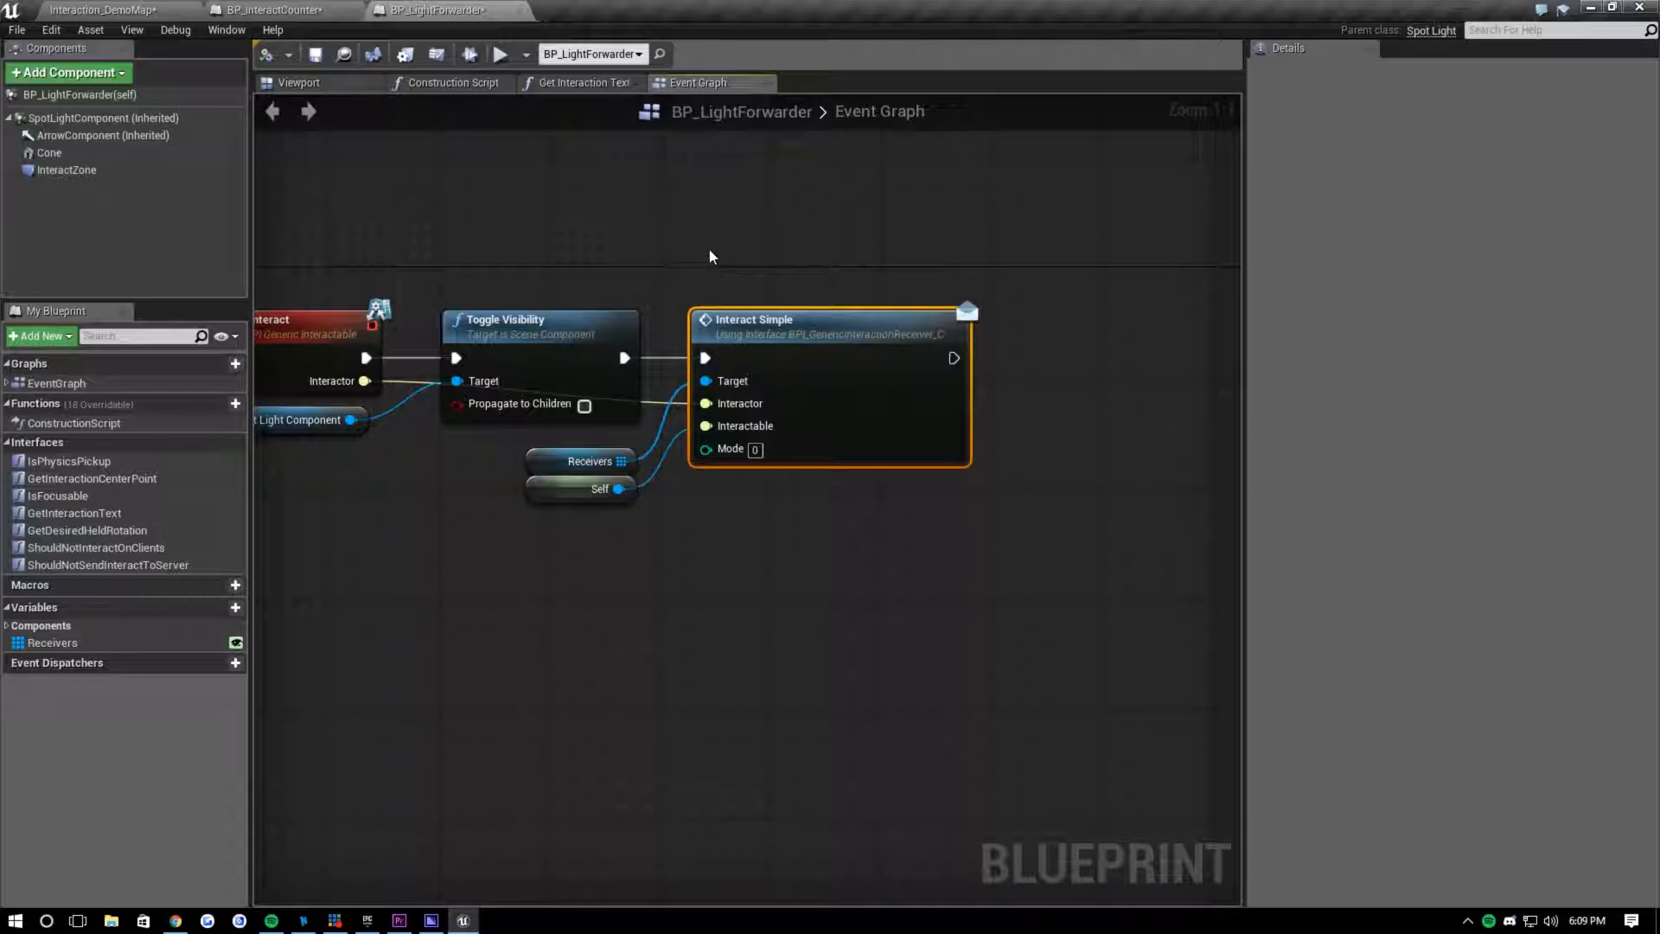
- Go back to the level, select the red BP_LightReceiver and open its blueprint for editing
click(125, 10)
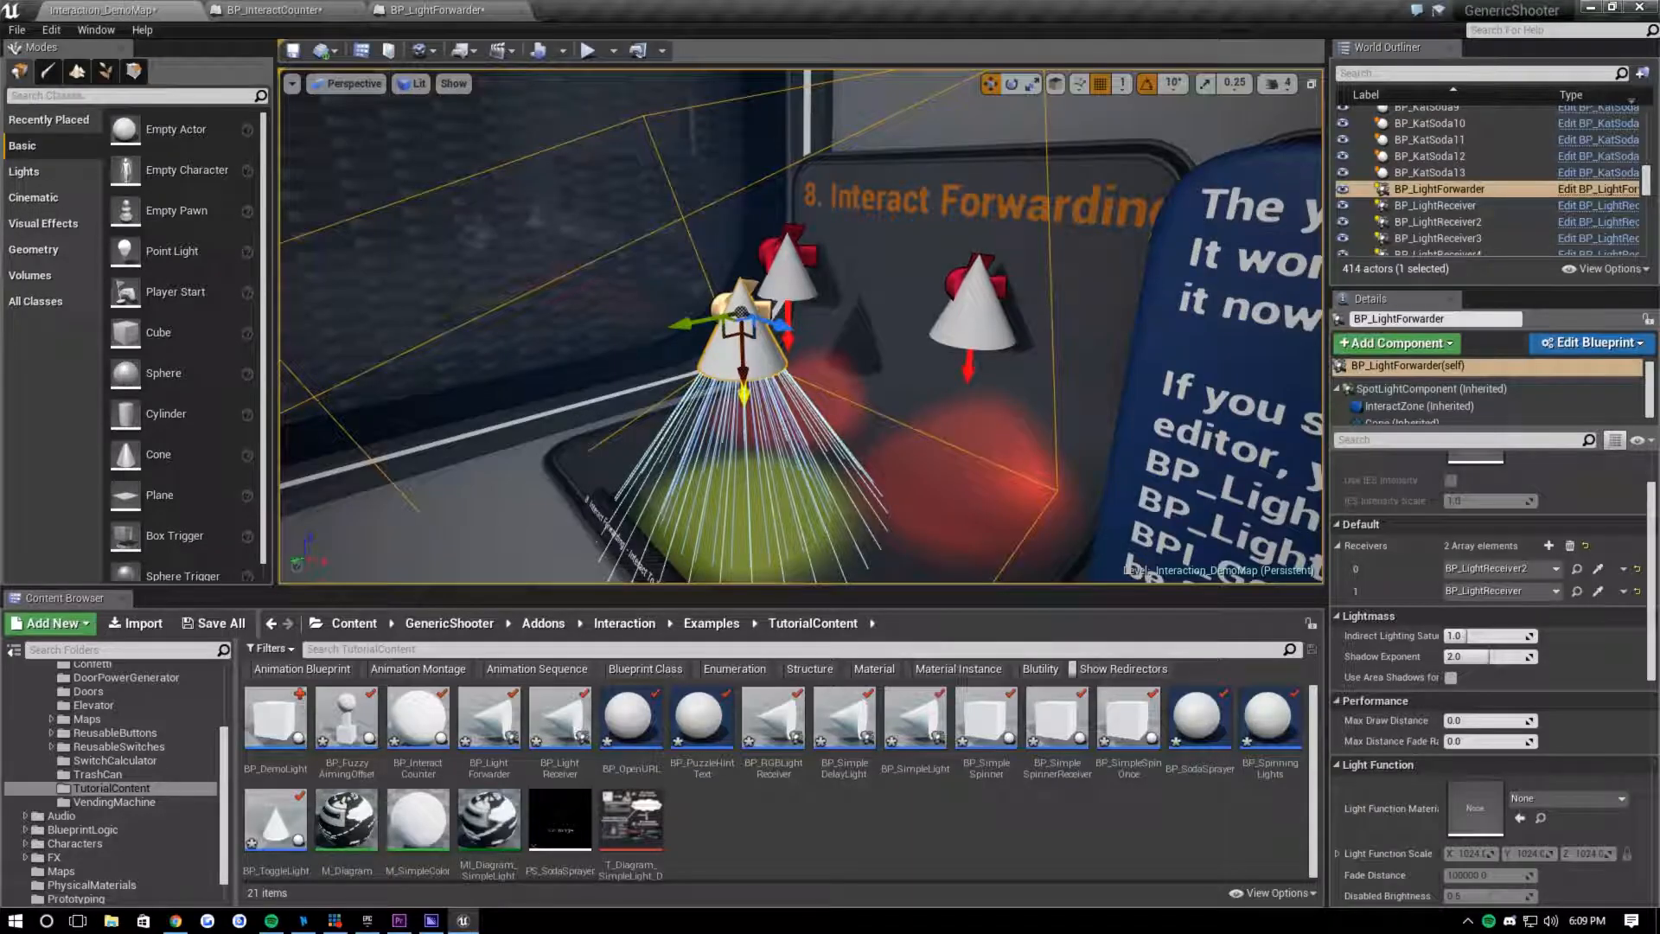
click(979, 290)
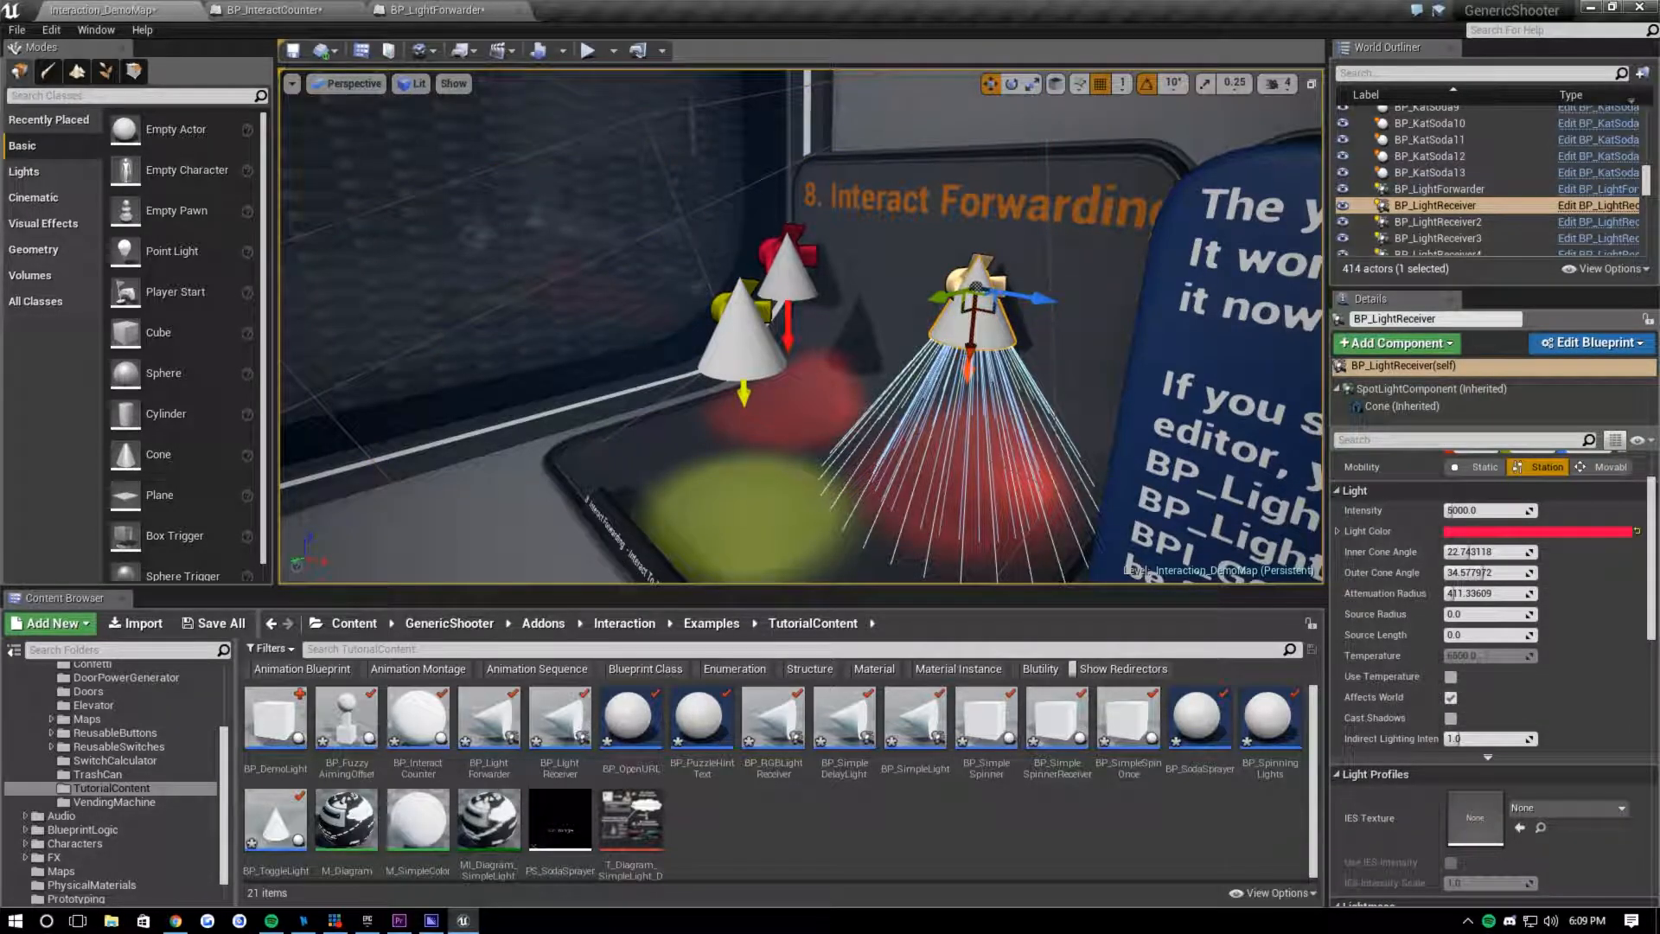
right_click(965, 331)
click(1064, 370)
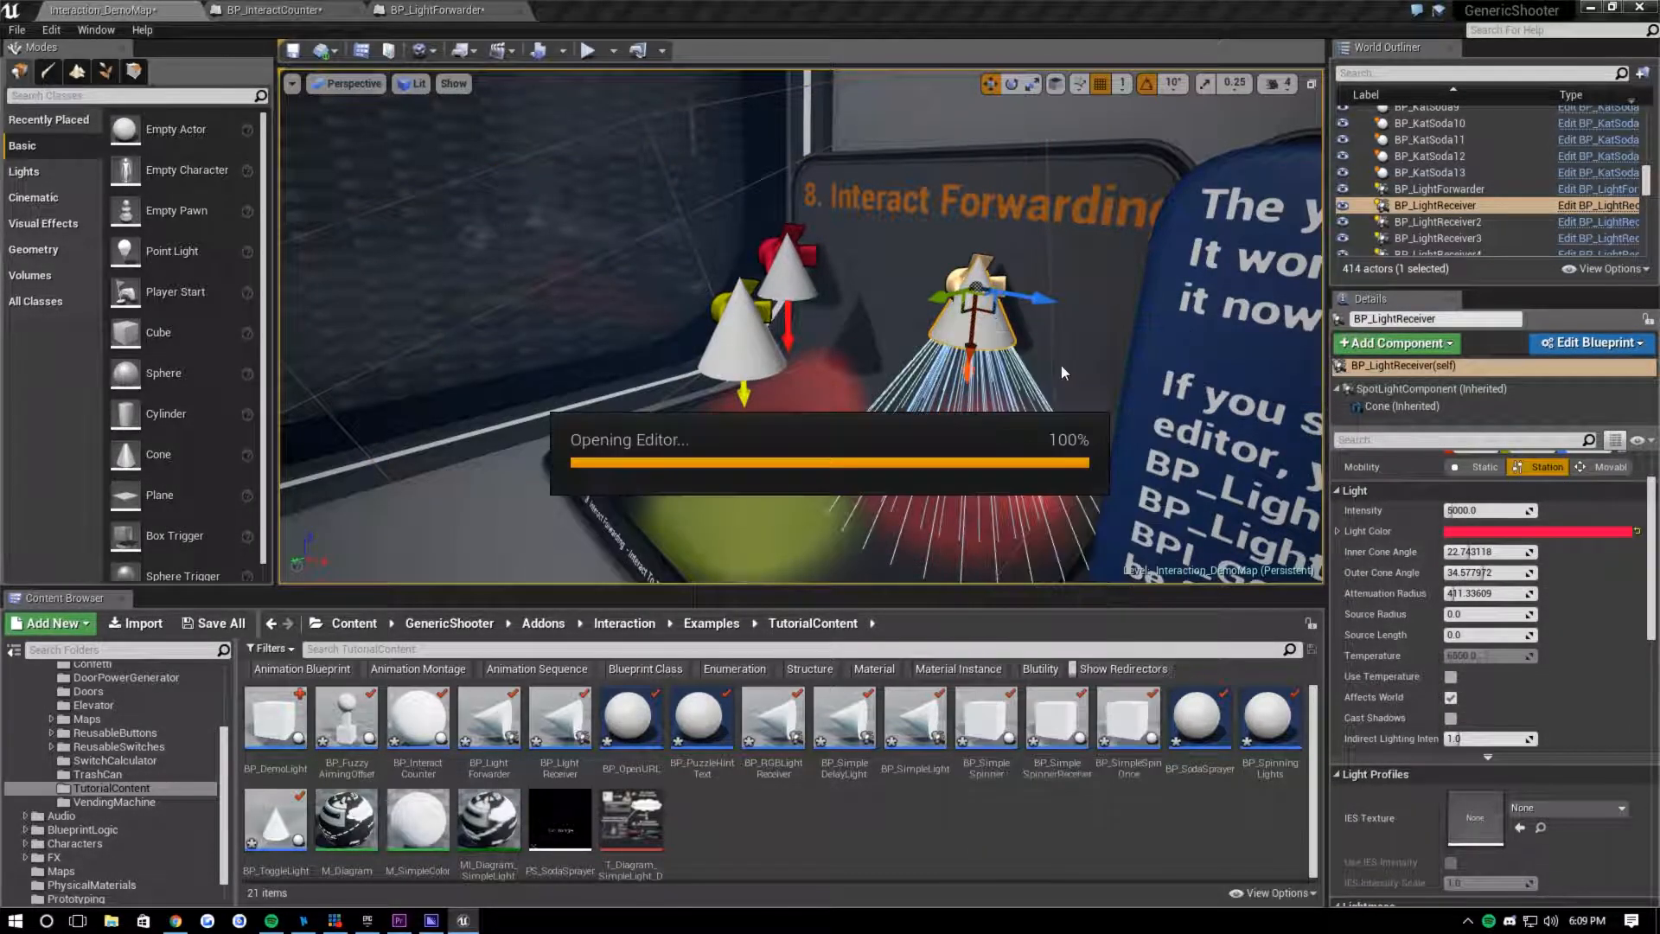
- Compare the Event Interact Simple logic in BP_LightReceiver with the Event Interact chain in BP_LightForwarder
scroll(708, 310, down, 2)
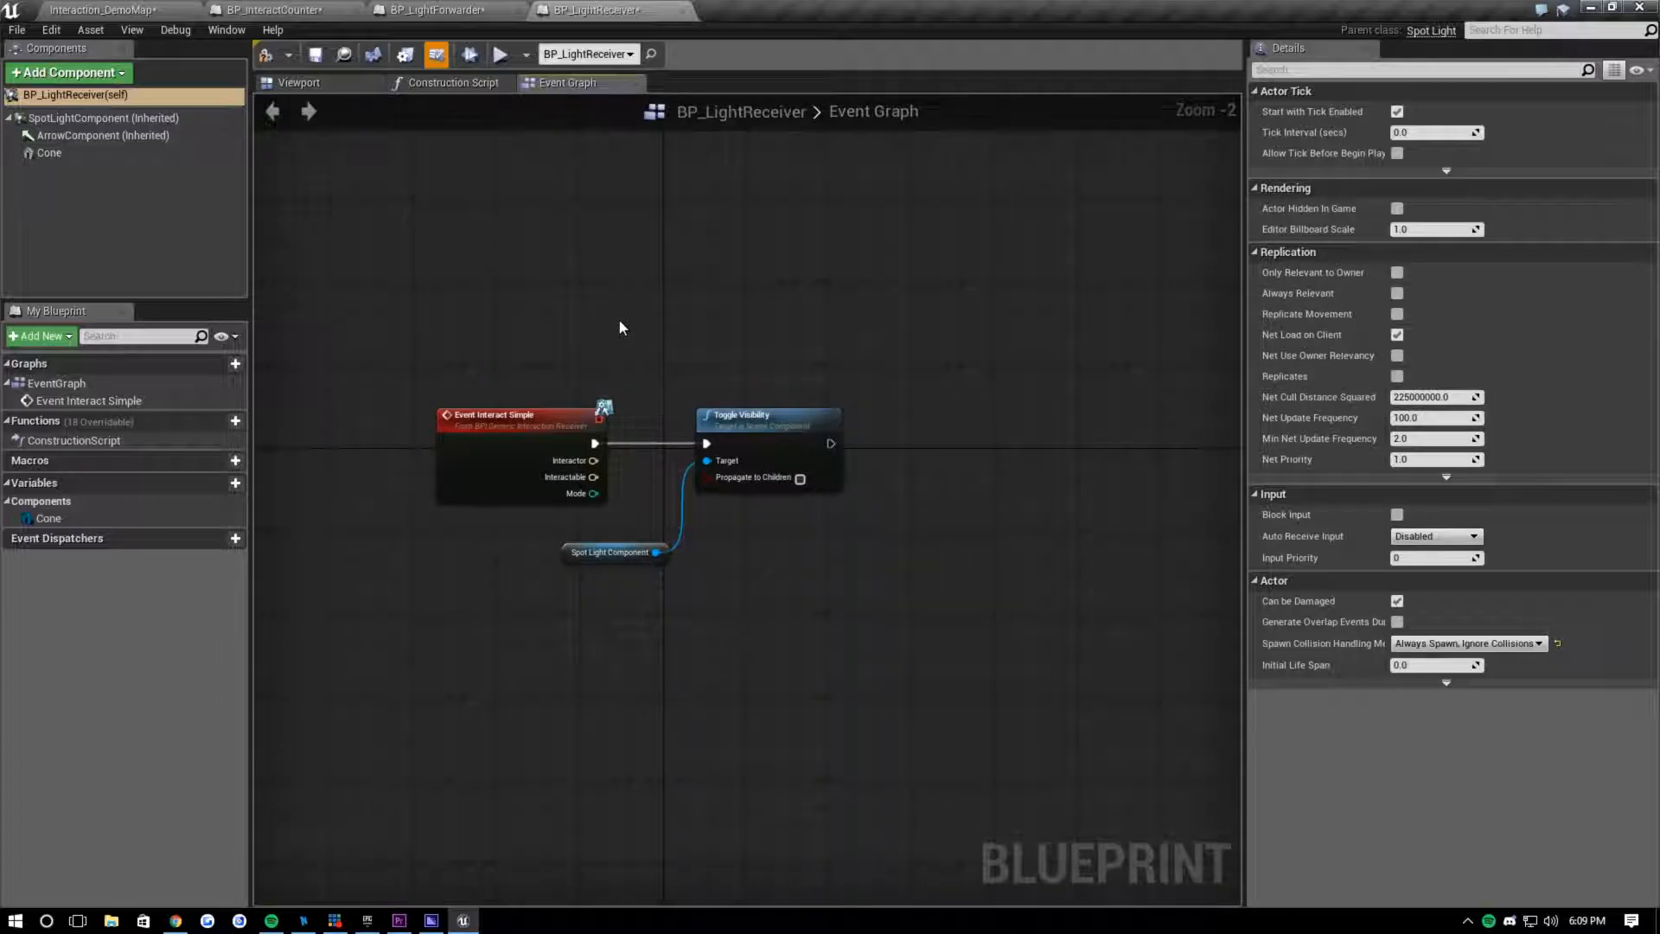
scroll(619, 320, up, 2)
right_drag(405, 196, 408, 289)
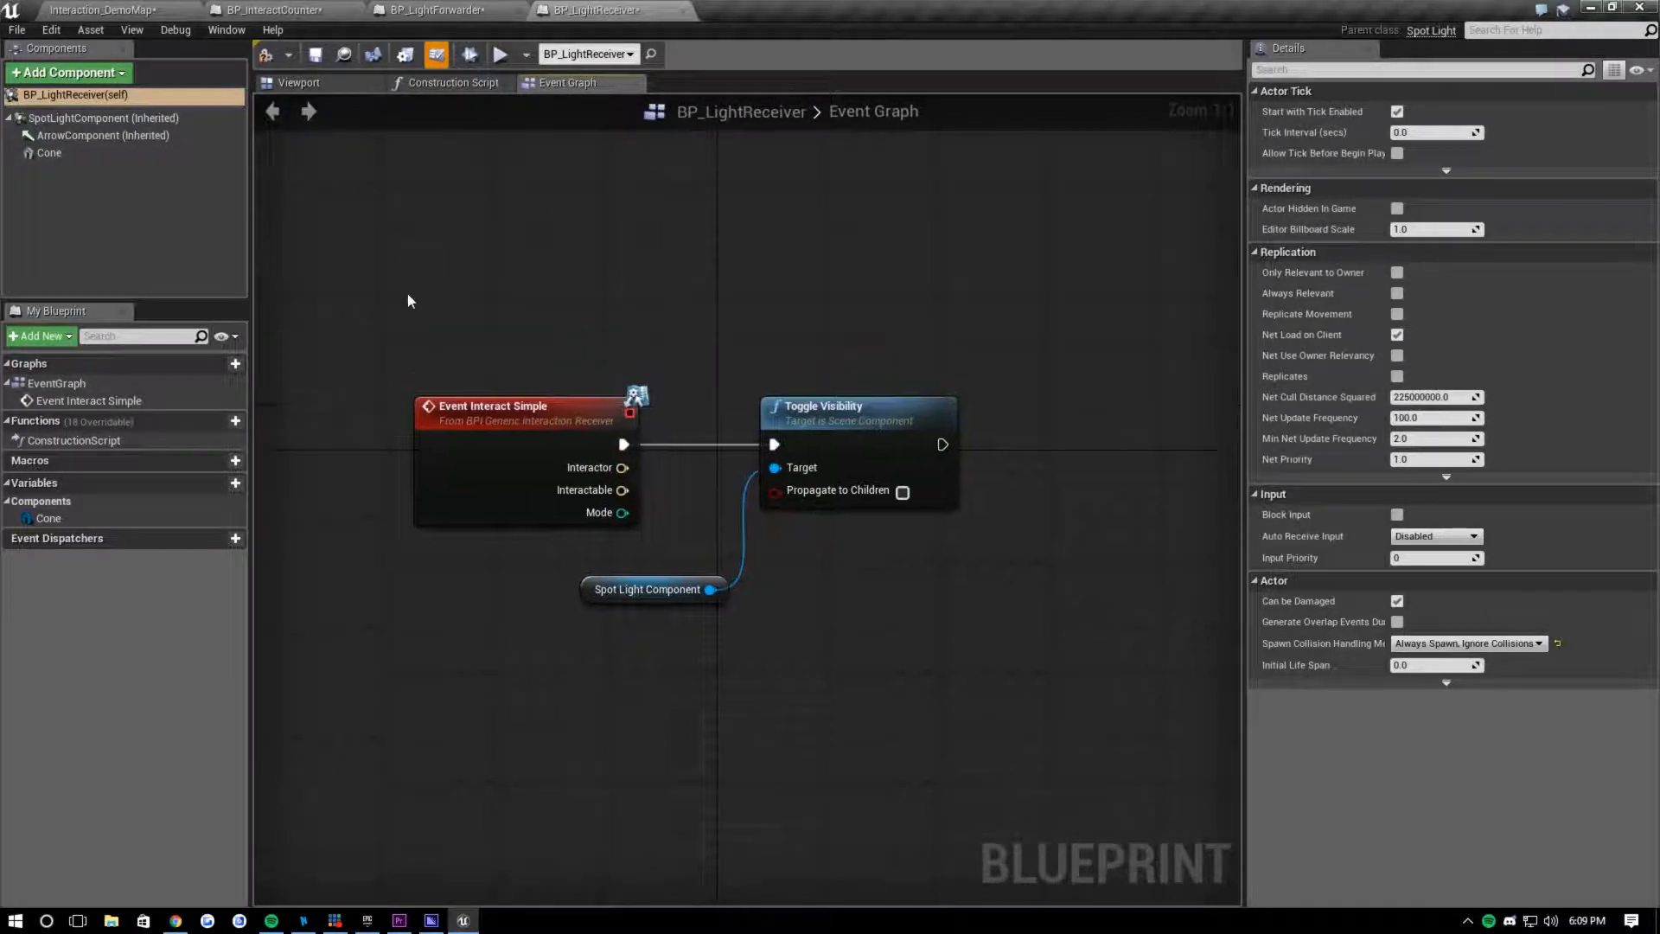
drag(533, 441, 624, 493)
click(457, 9)
right_drag(485, 227, 758, 228)
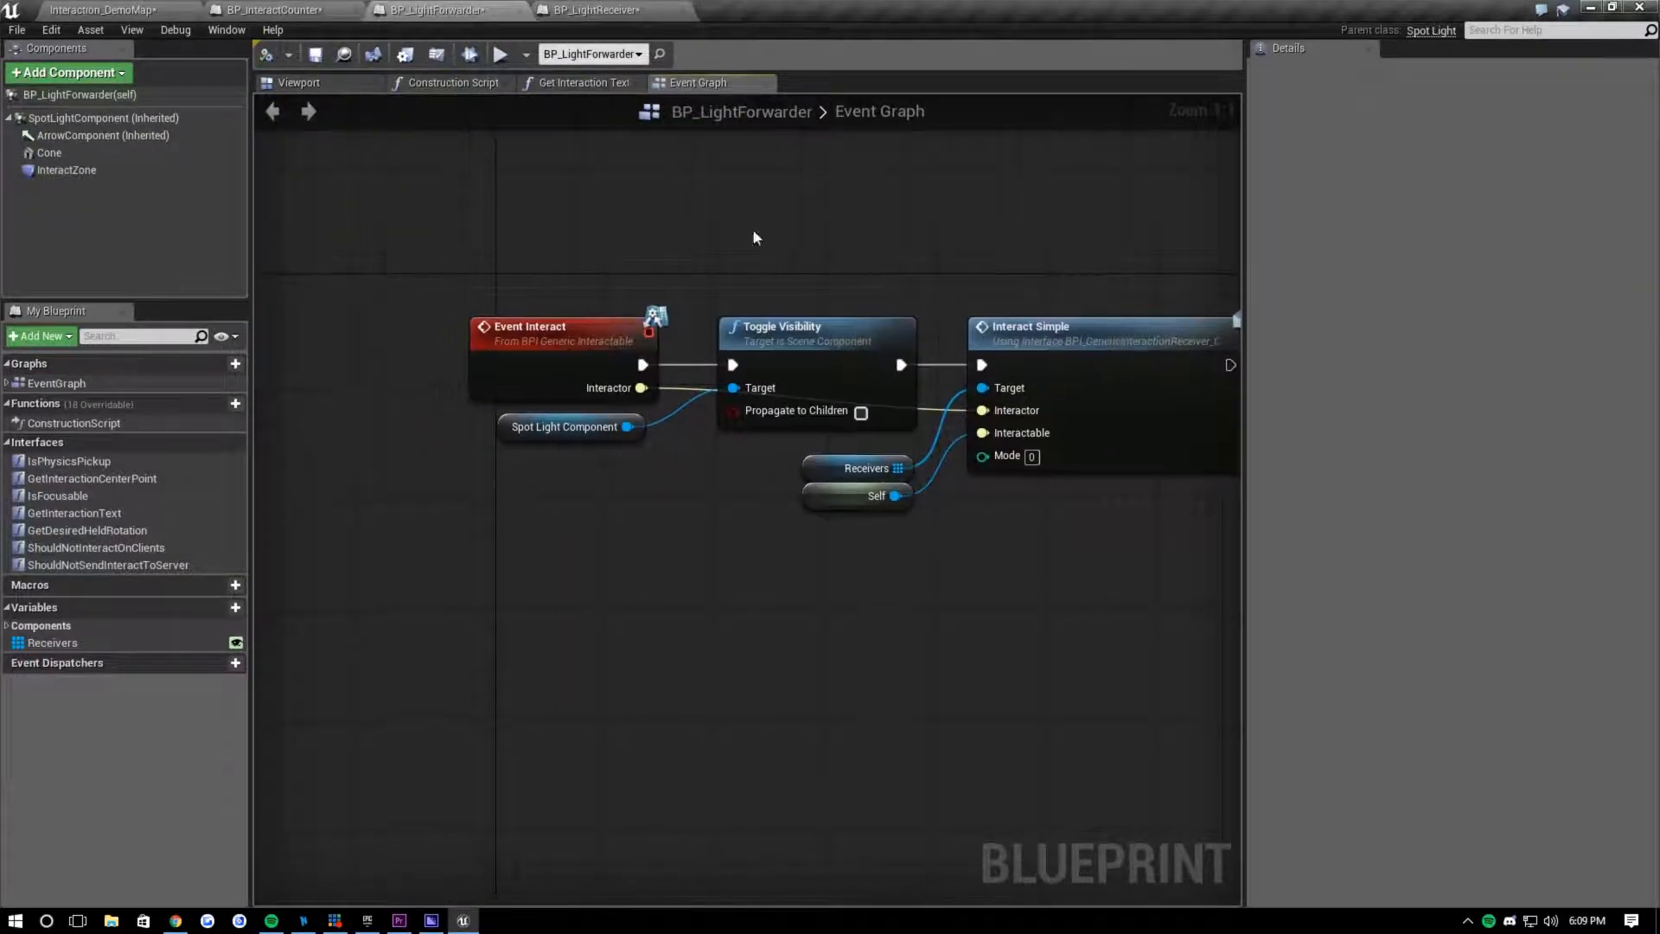
- Switch to the BP_LightReceiver Event Graph and show the blueprint's class settings to check its implemented interfaces
drag(420, 270, 652, 397)
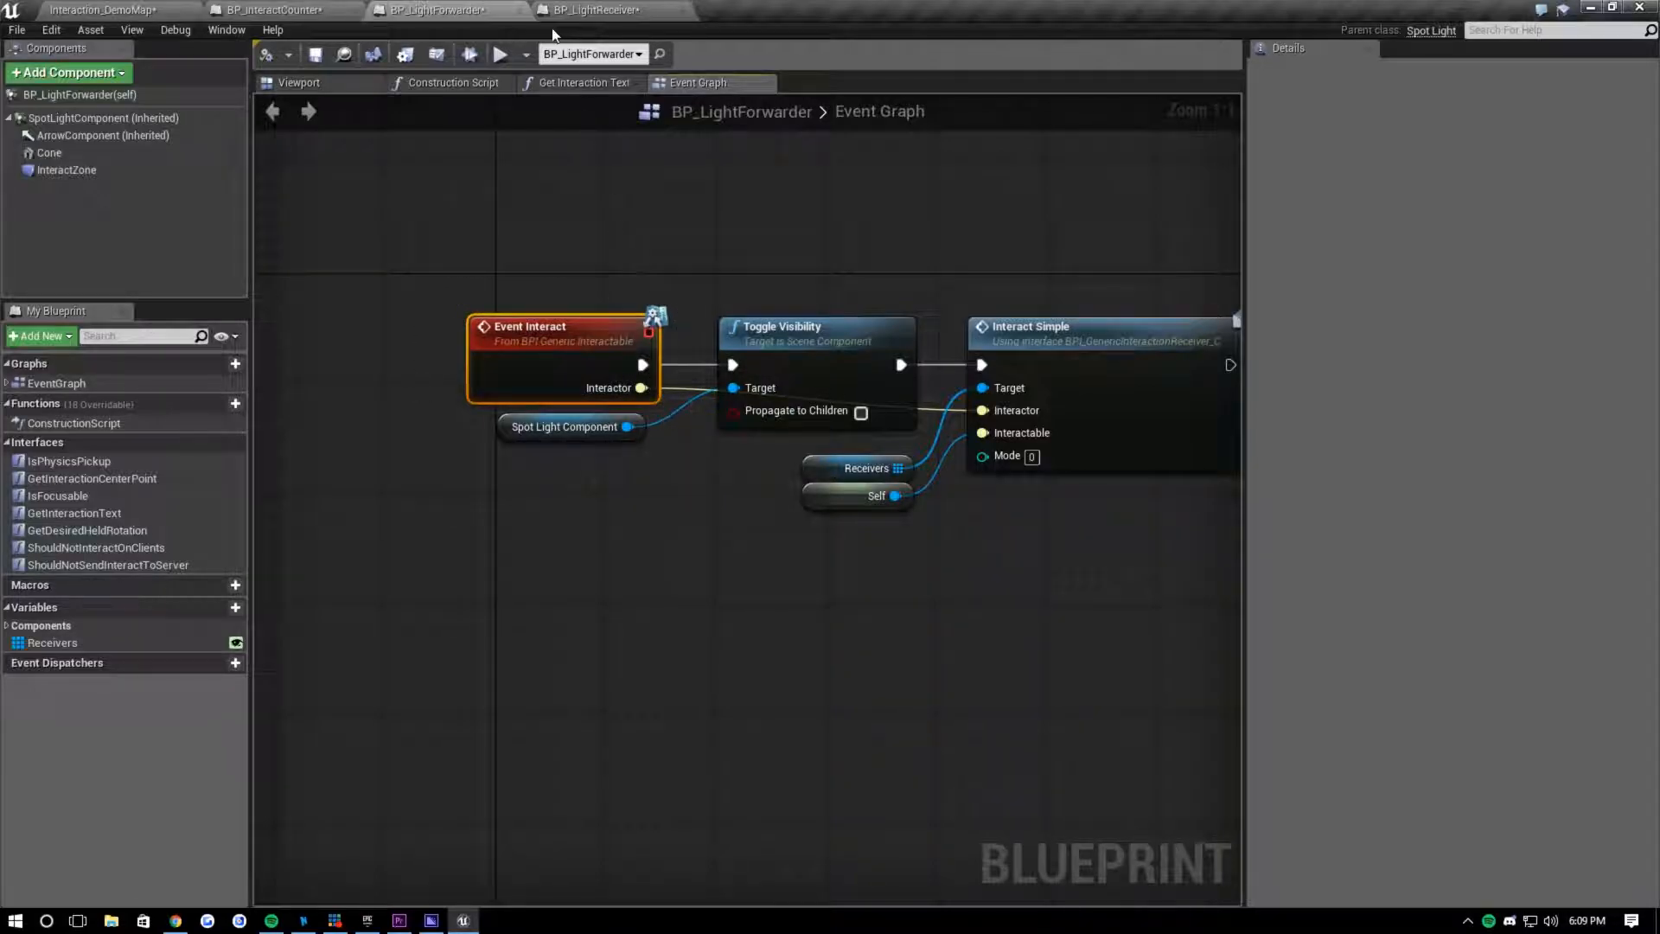
click(585, 12)
click(518, 346)
right_drag(483, 486, 481, 441)
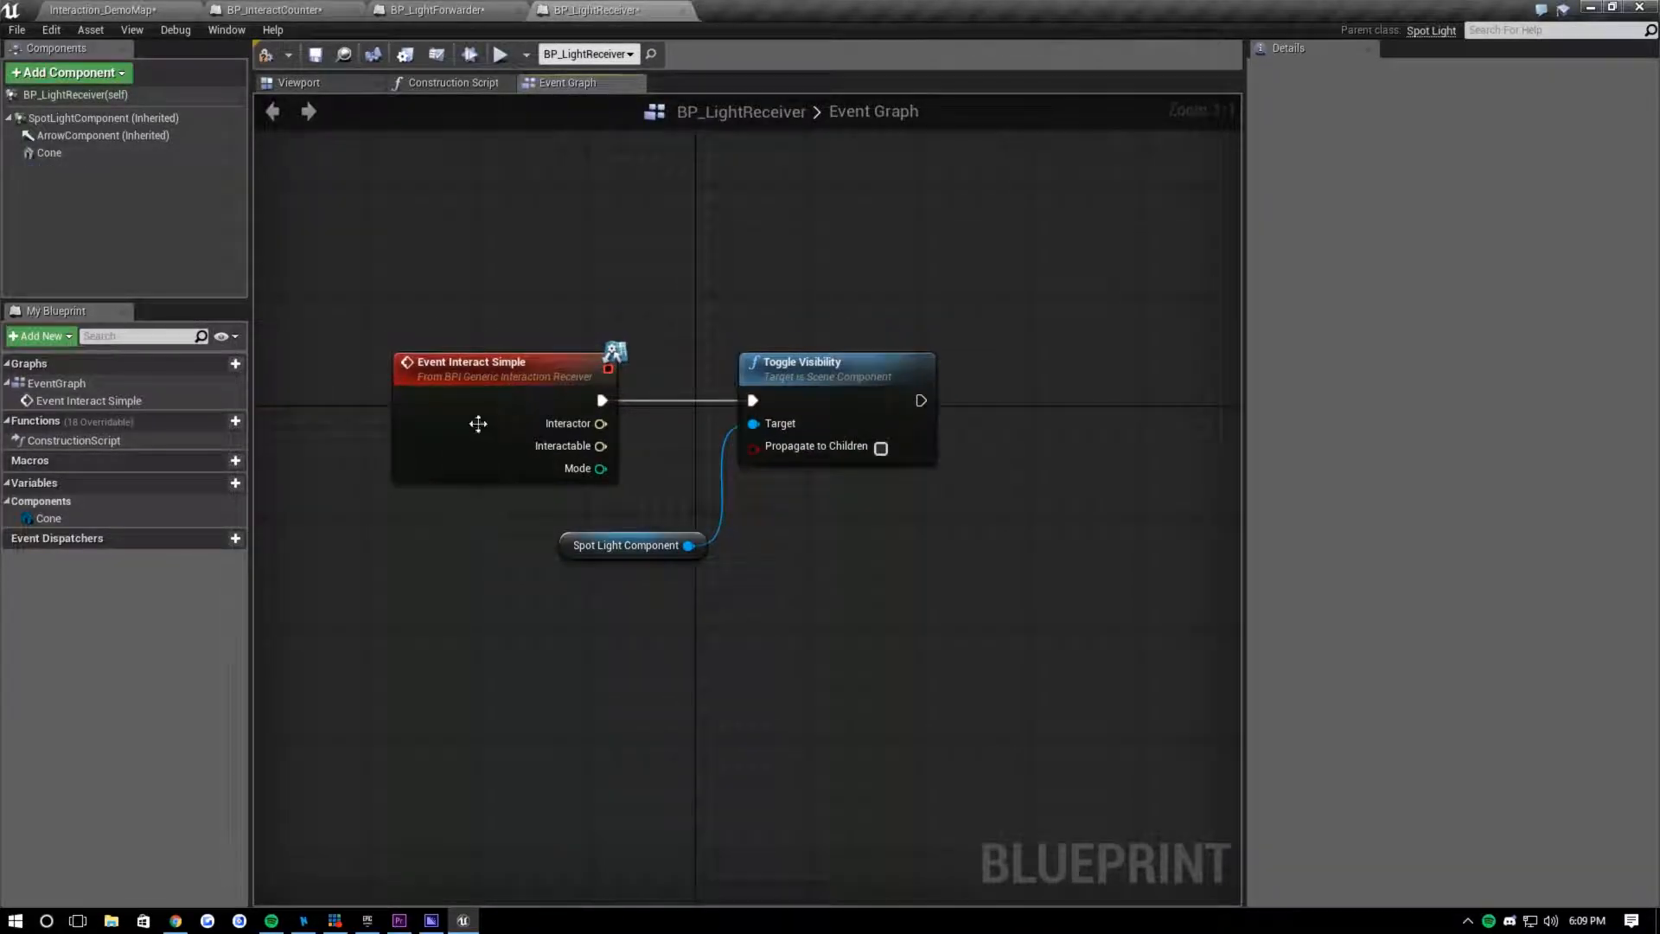
click(489, 460)
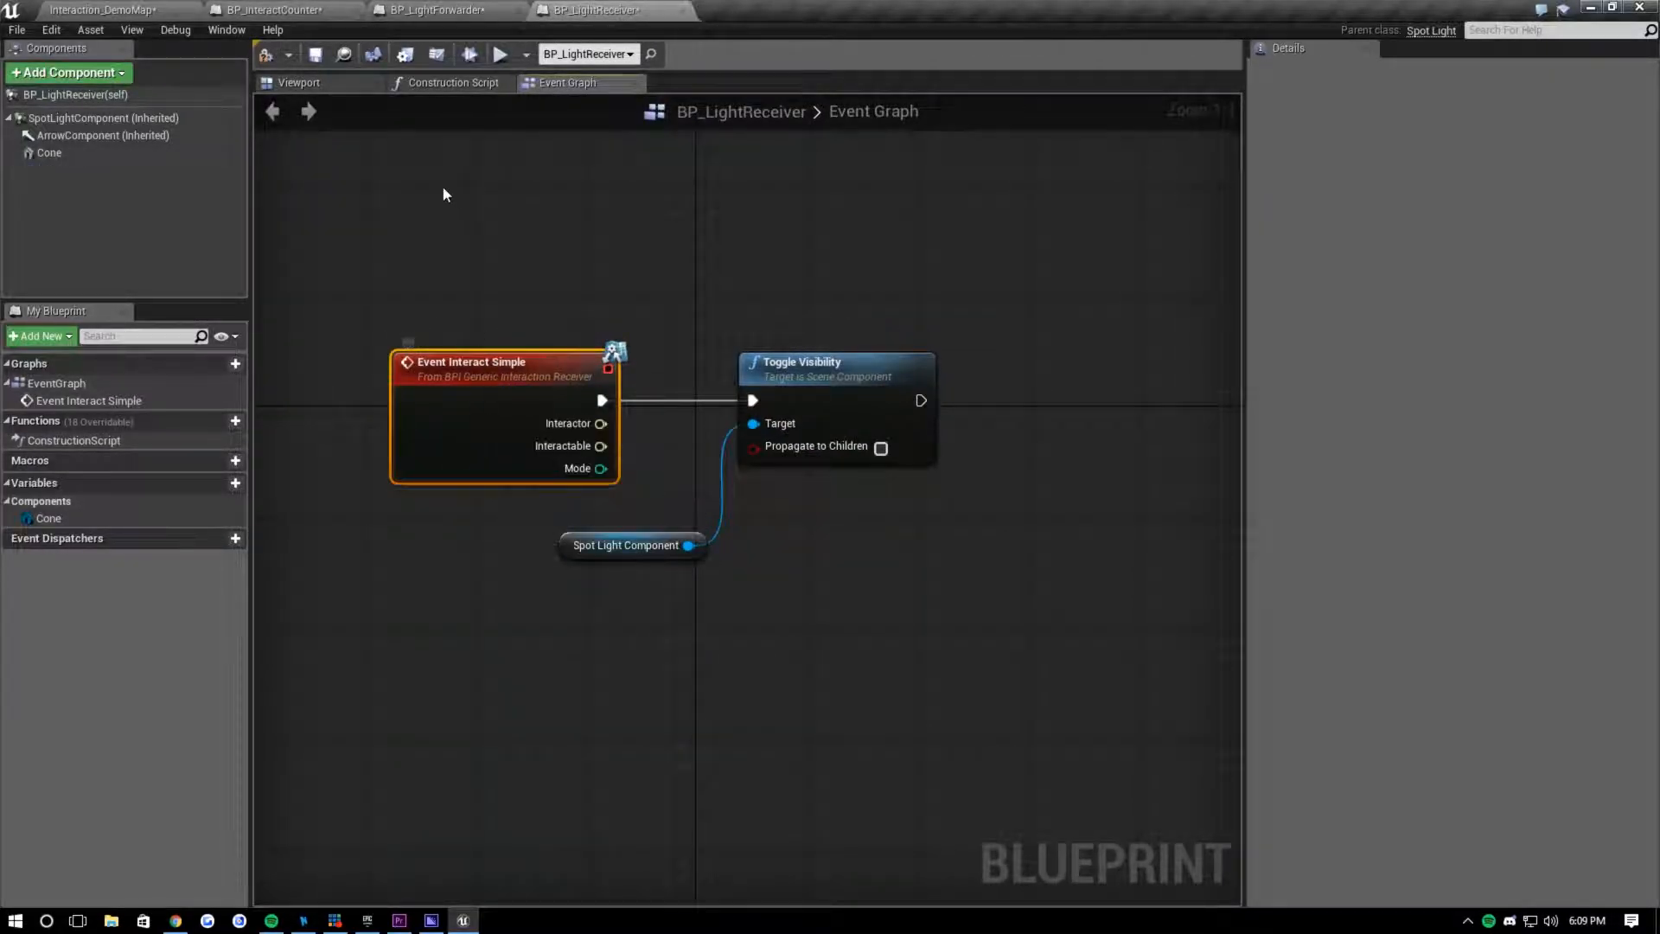
click(408, 57)
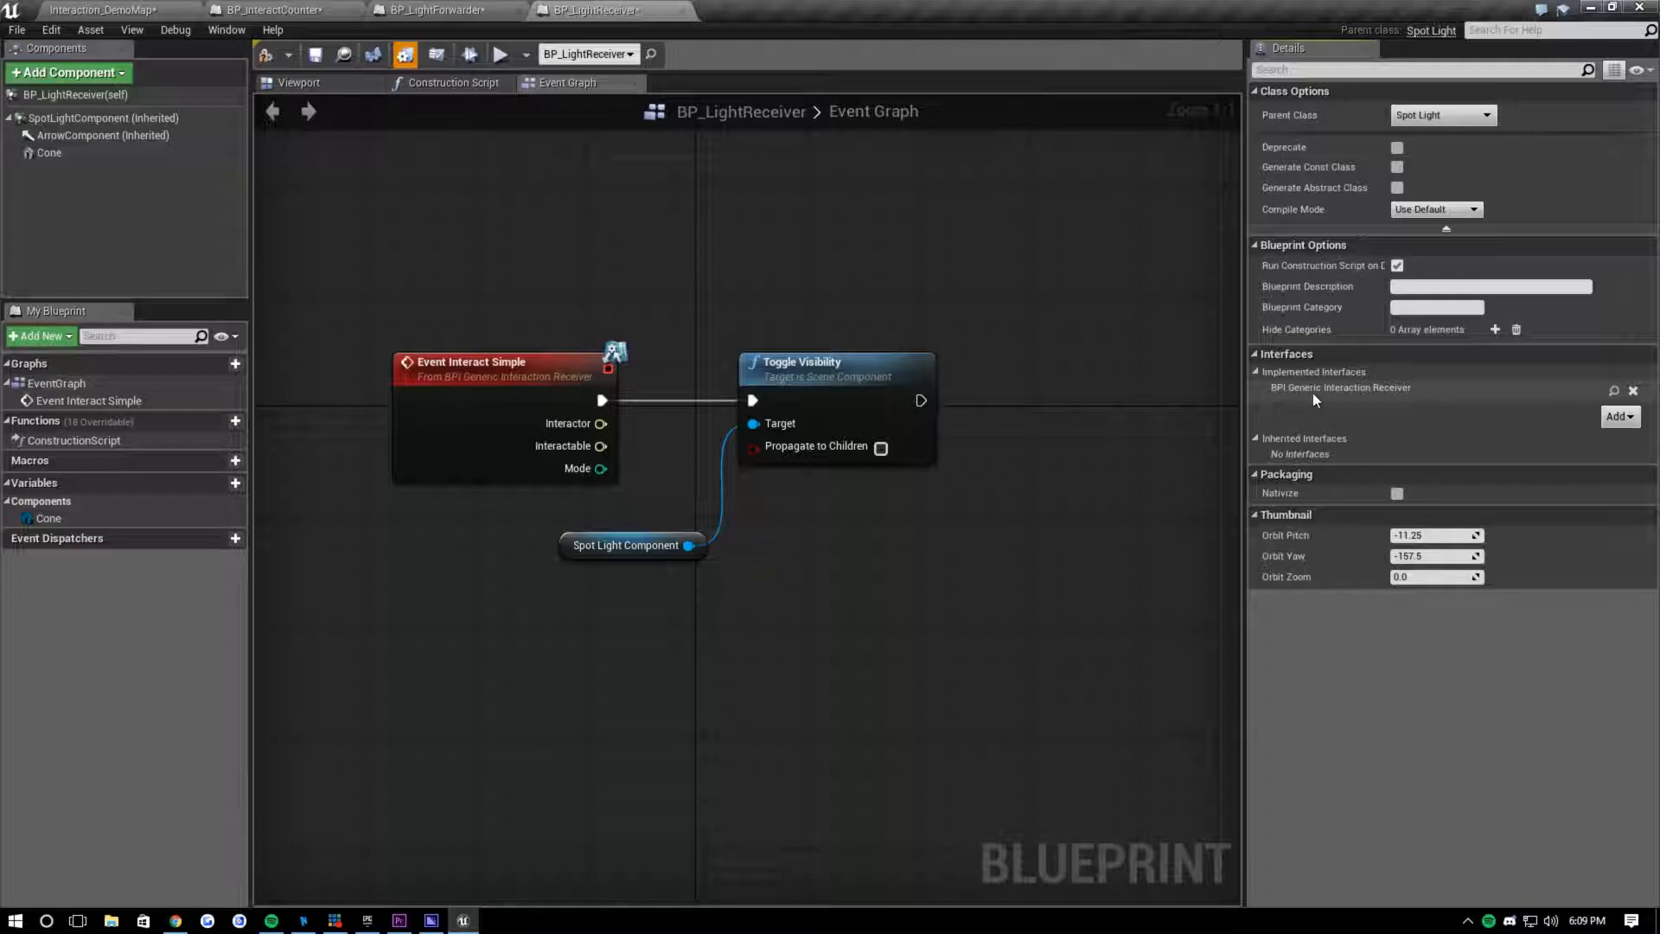
- Examine the Event Interact Simple event and the Toggle Visibility logic it drives in the BP_LightReceiver Event Graph
click(449, 409)
click(399, 241)
drag(398, 246, 944, 628)
click(945, 628)
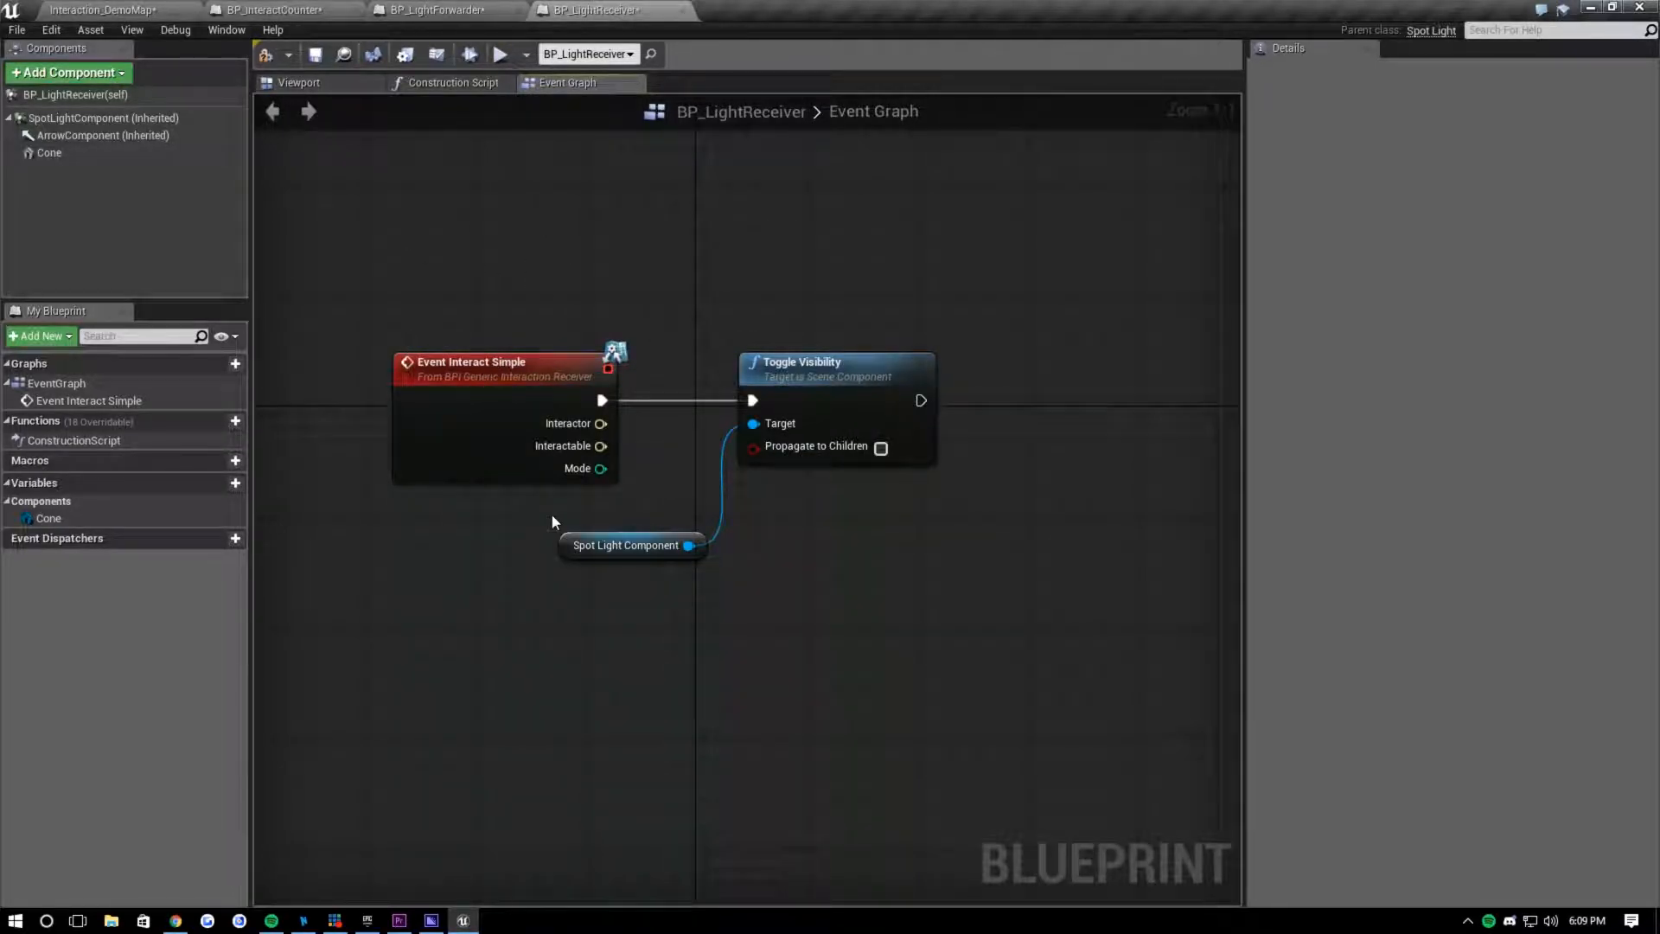
click(500, 390)
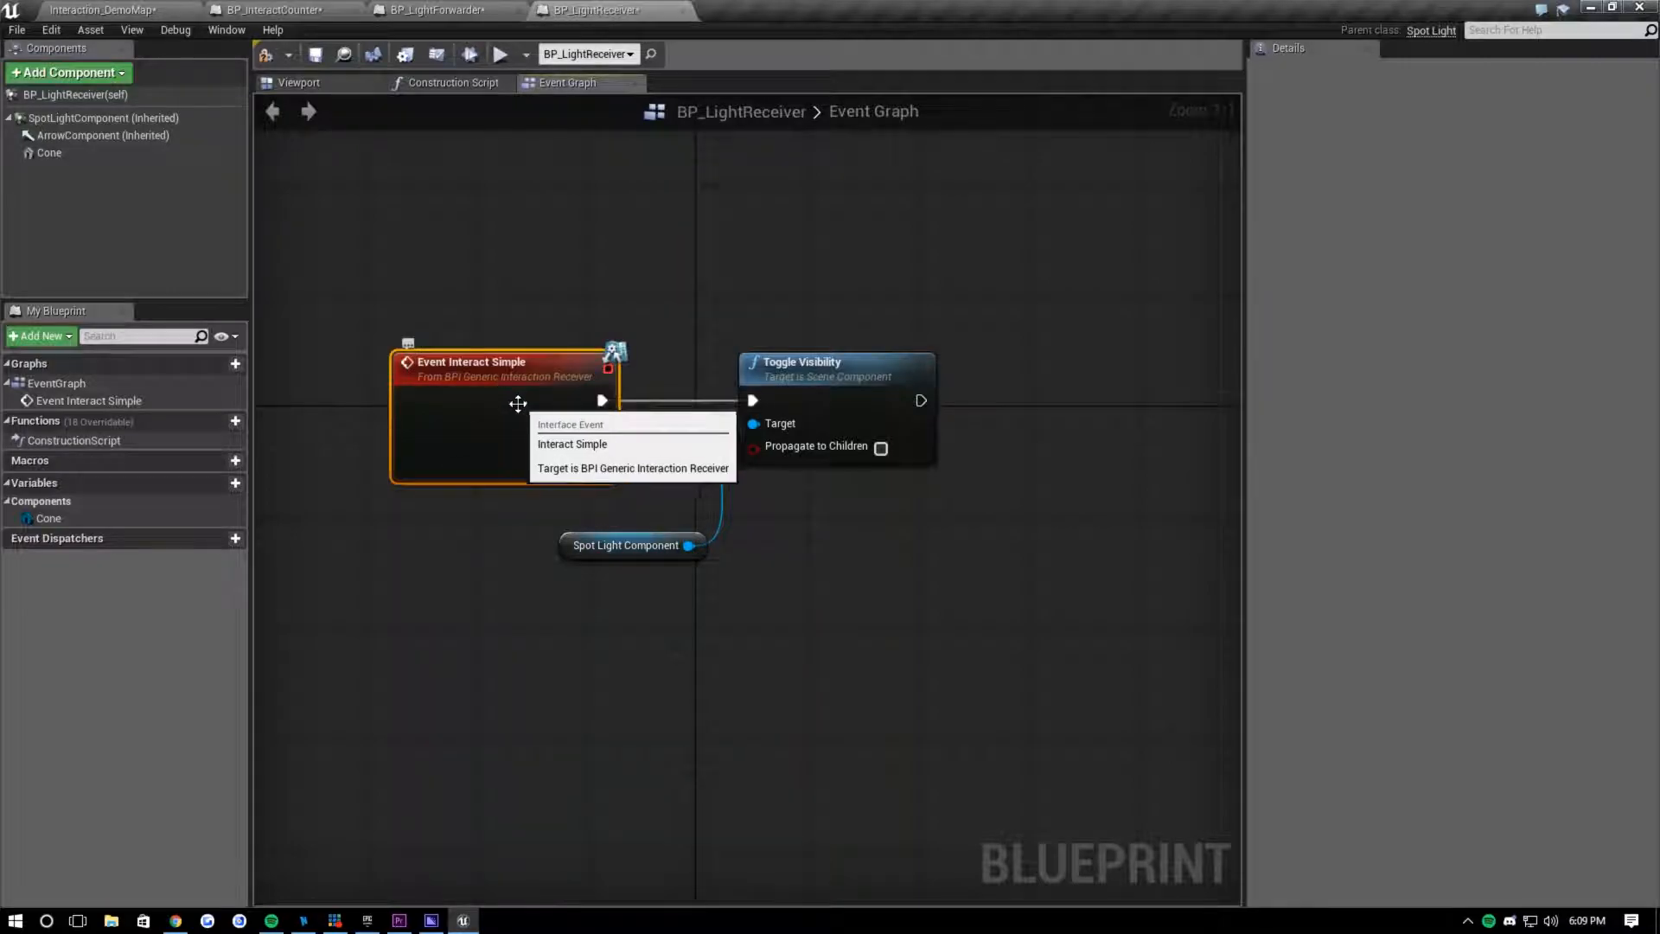
right_drag(579, 418, 532, 384)
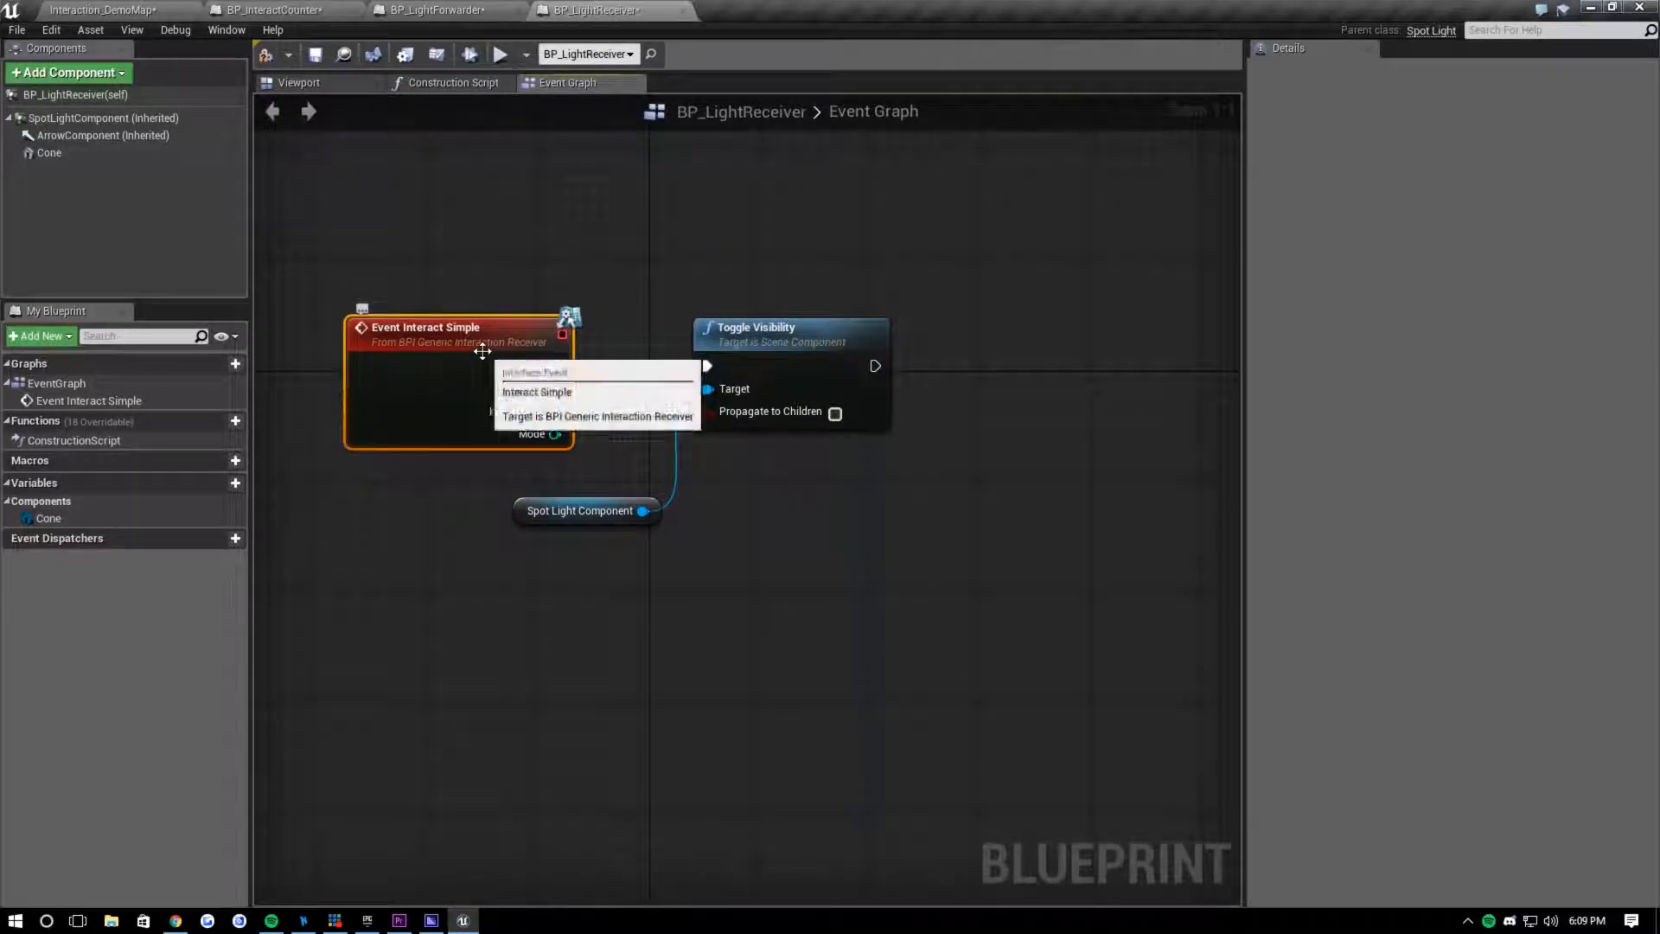
click(623, 391)
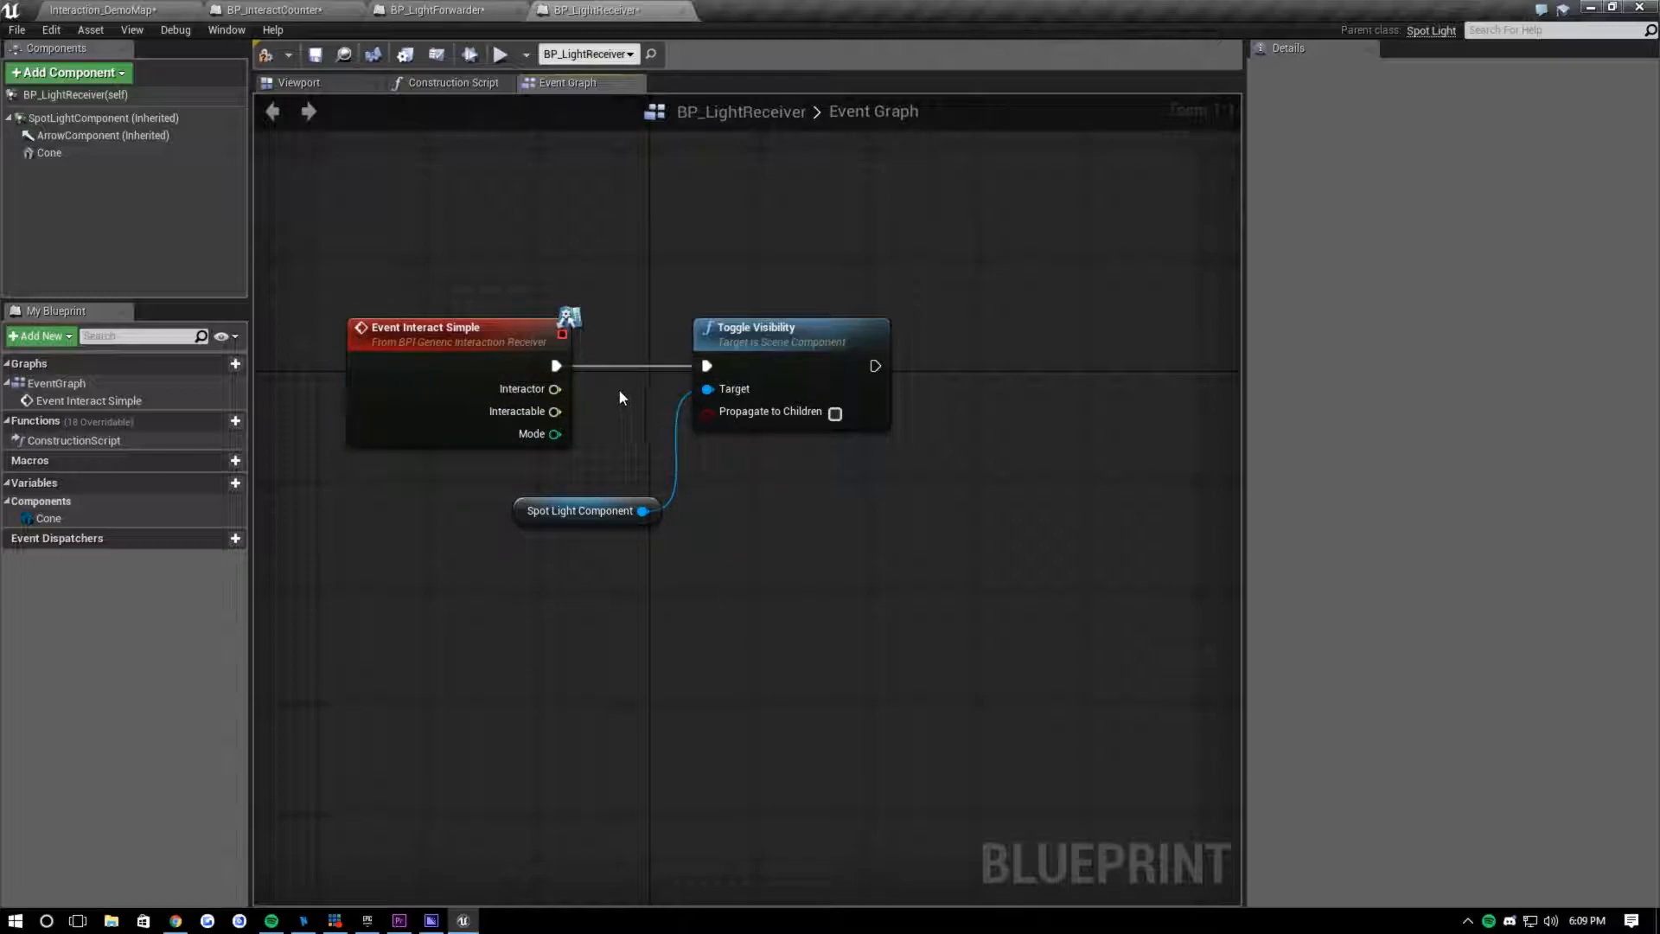
right_drag(737, 478, 740, 516)
click(422, 431)
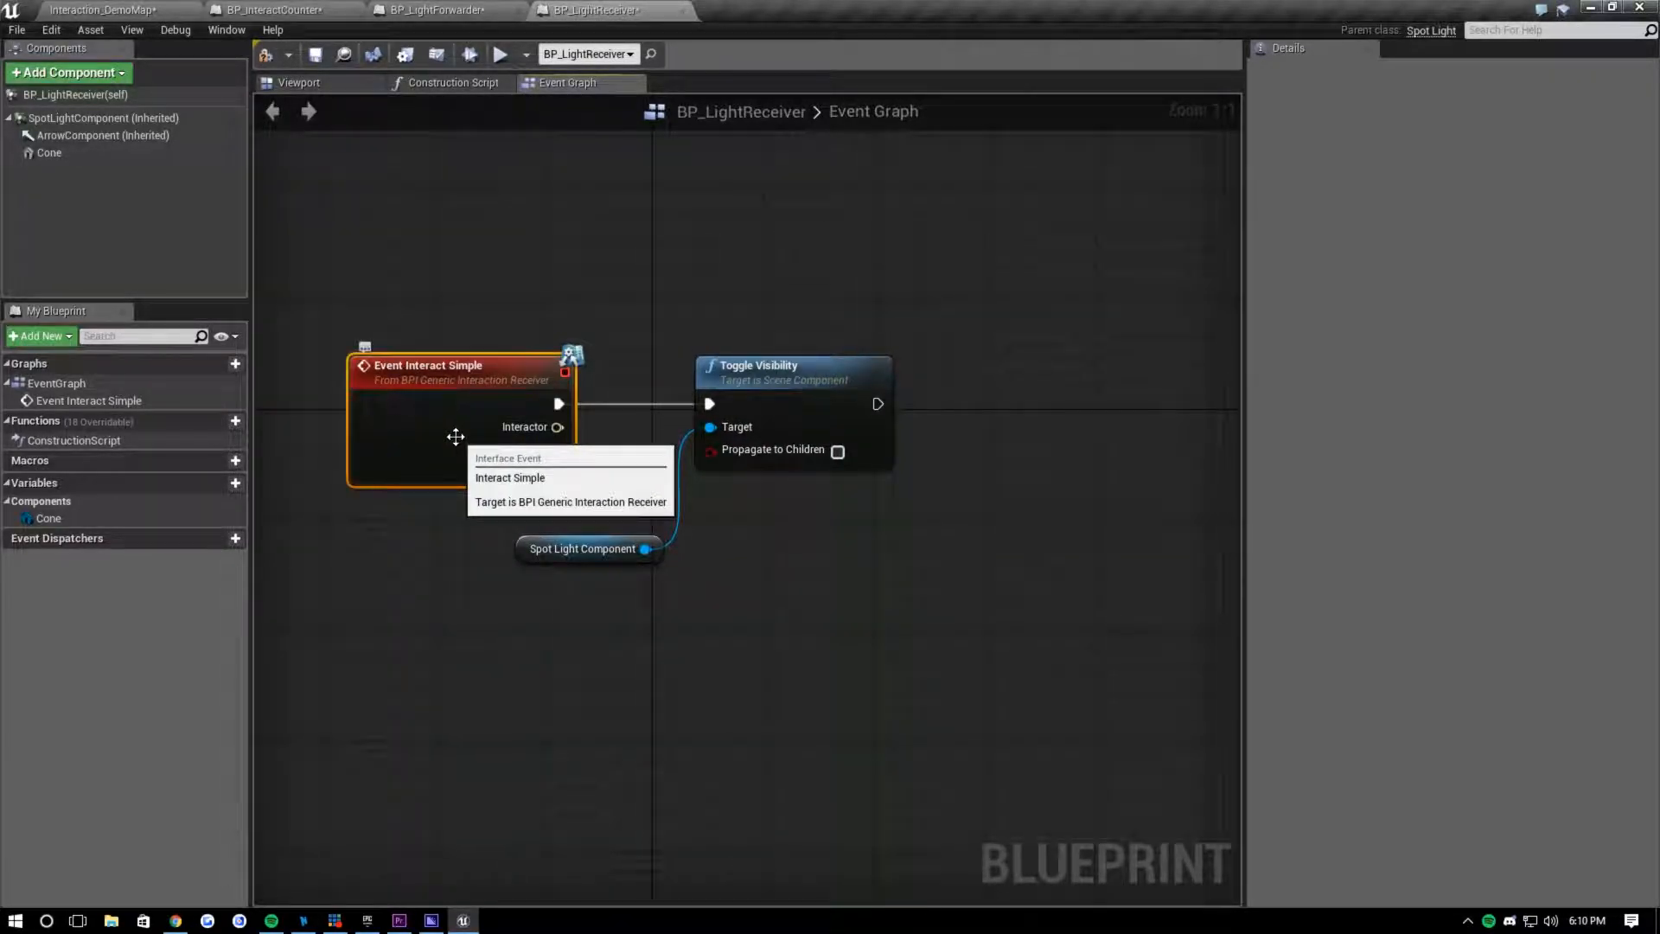
drag(612, 341, 855, 604)
click(494, 345)
- Return to BP_LightForwarder, review its Event Interact nodes, and inspect the GetInteractionText and IsFocusable interface functions
click(441, 10)
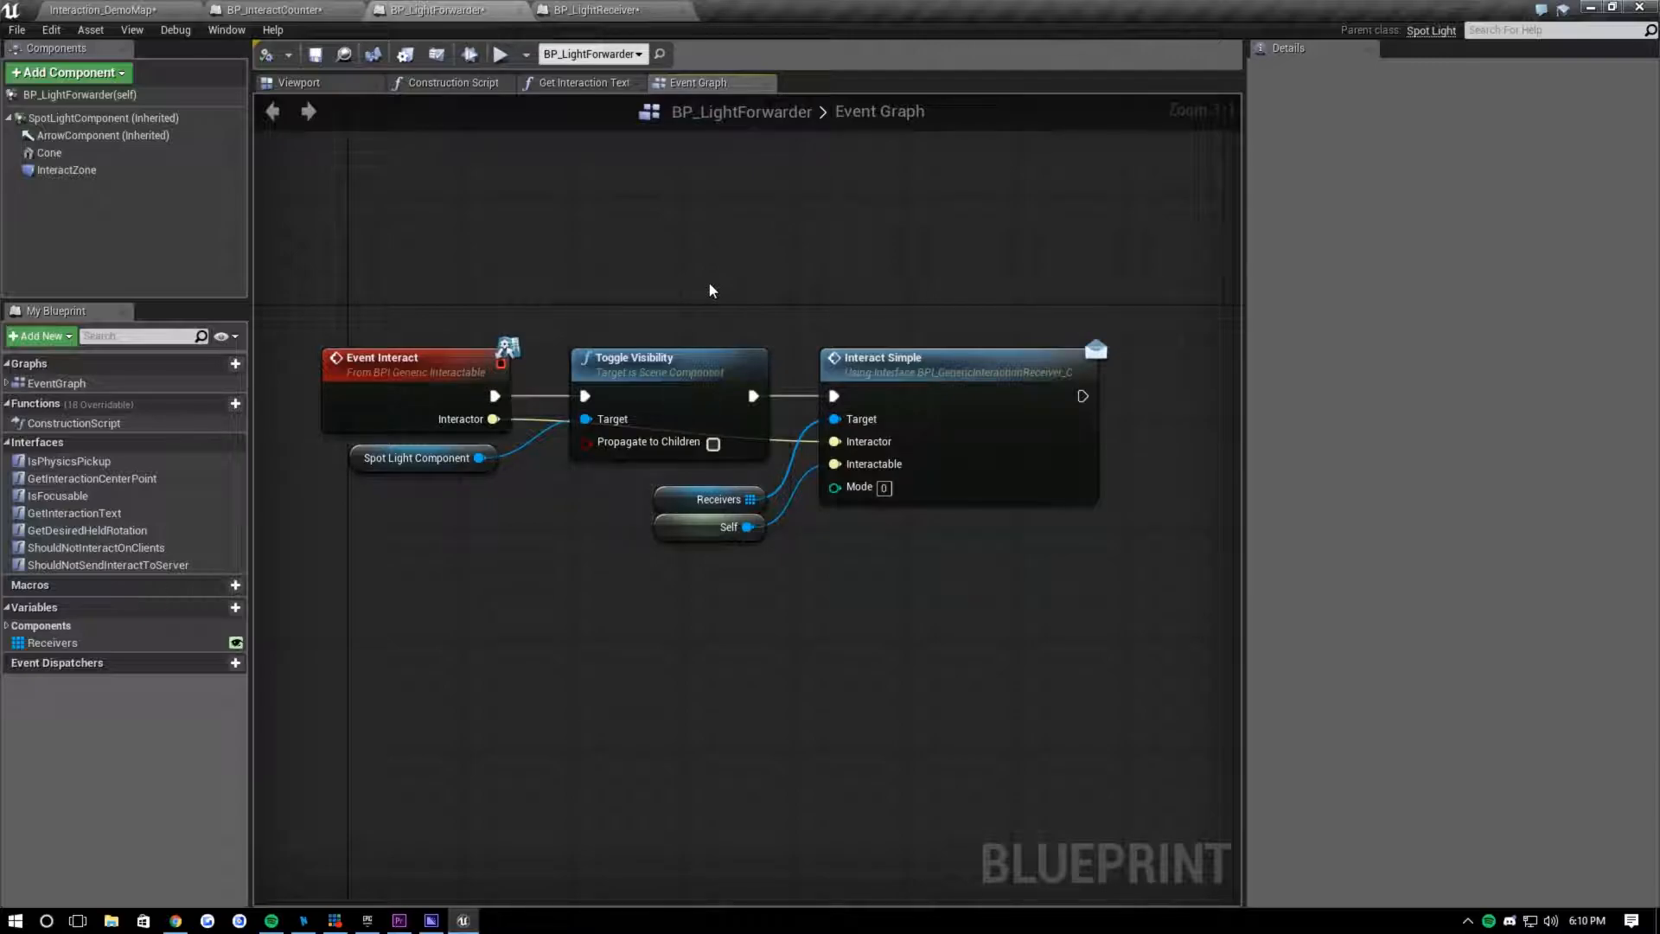
drag(364, 268, 555, 504)
click(533, 535)
drag(403, 223, 594, 510)
click(584, 525)
double_click(75, 513)
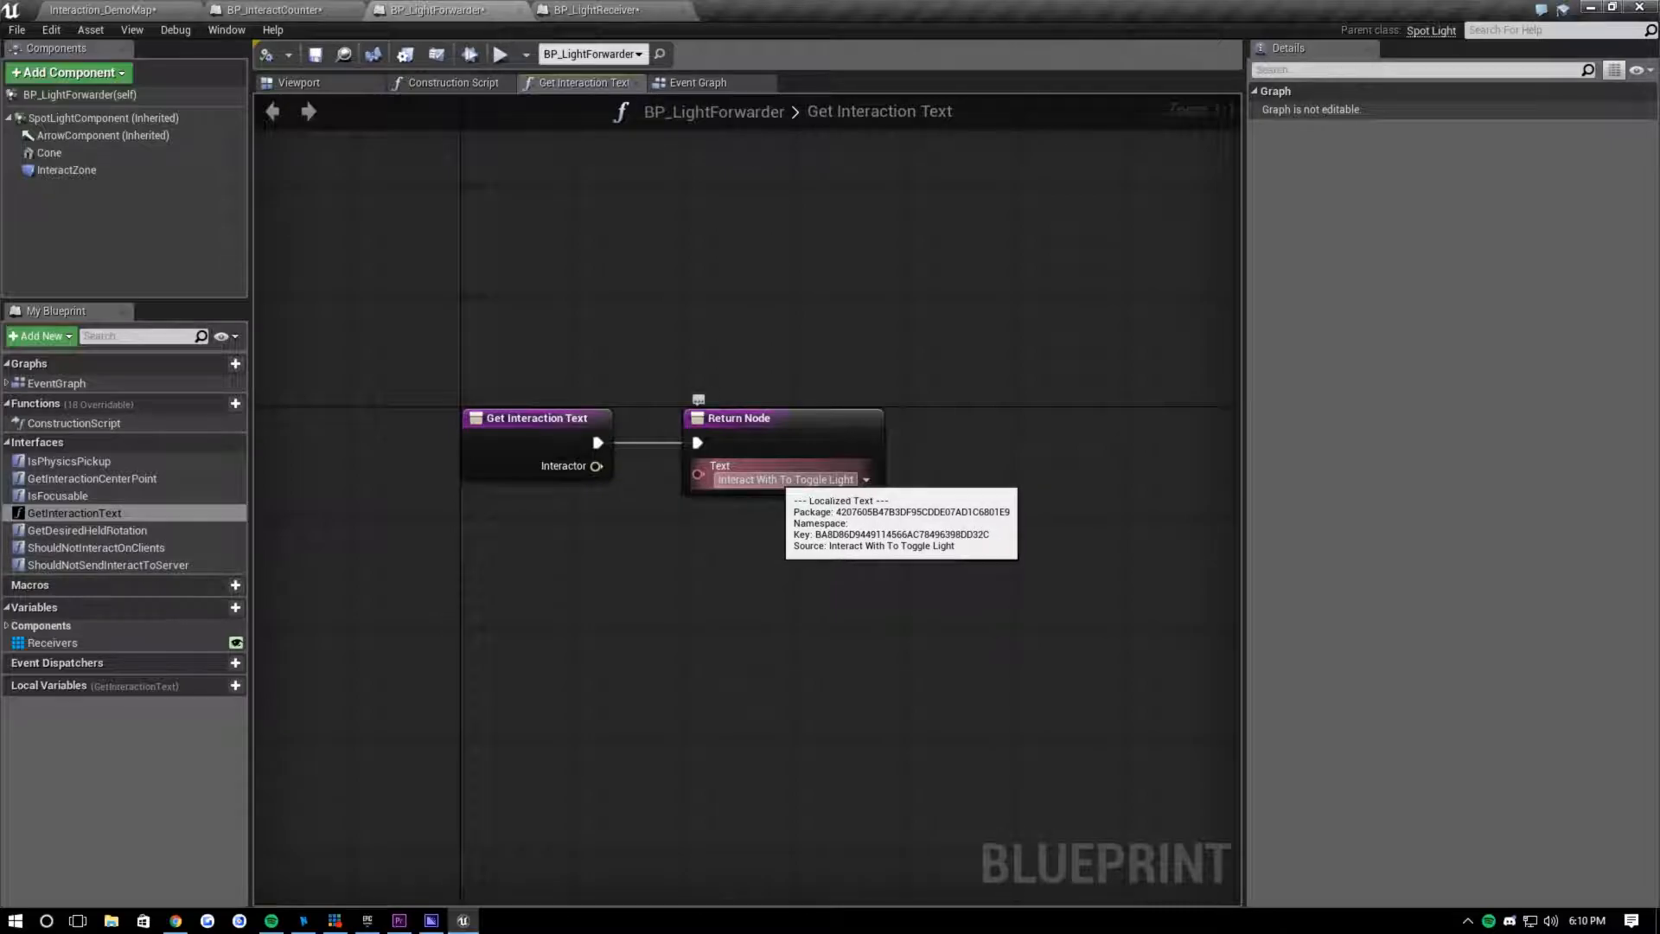
double_click(96, 494)
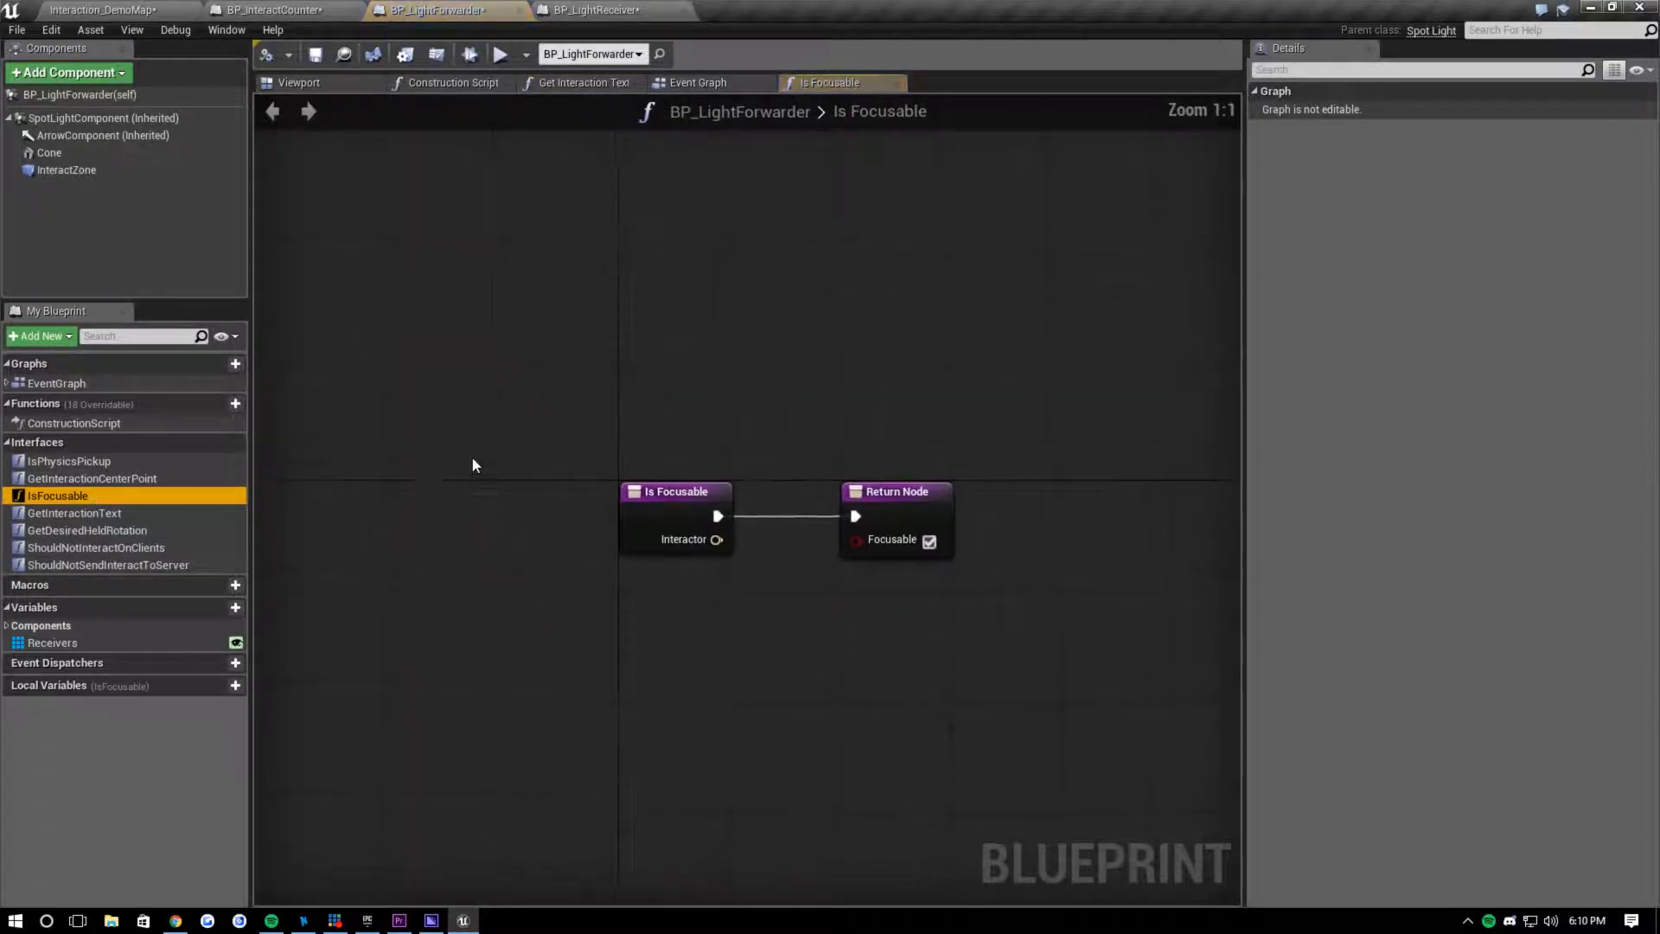
- Reopen the BP_LightForwarder Event Graph and show the details of the Receivers variable reference
double_click(55, 380)
right_drag(643, 546, 598, 534)
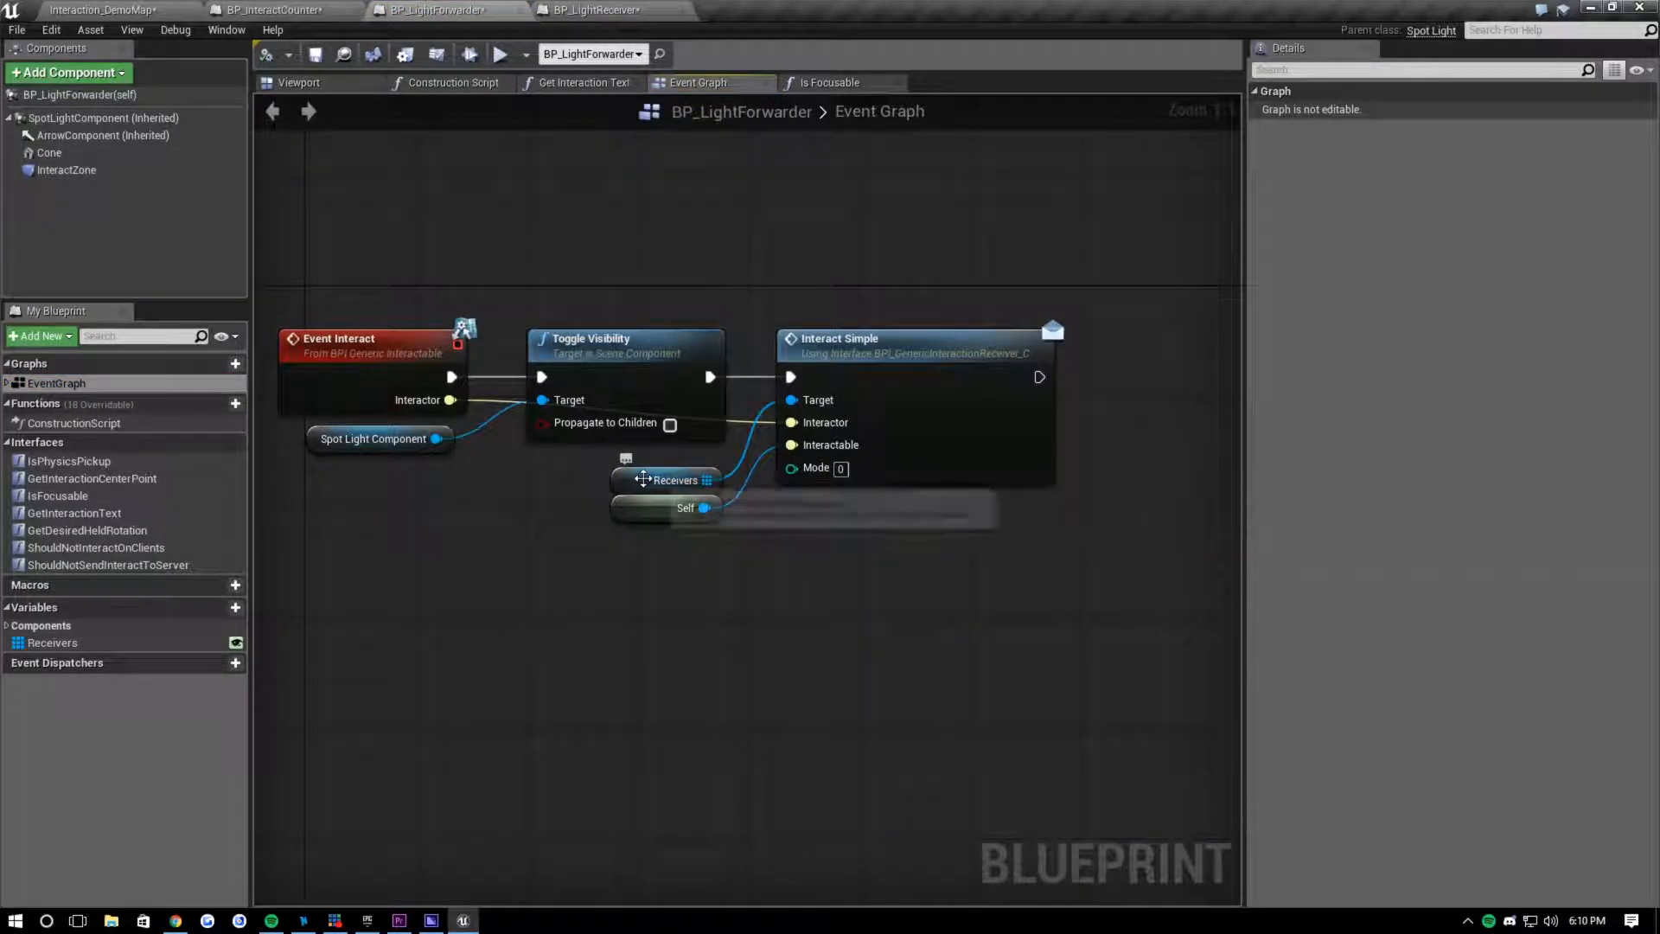
click(643, 478)
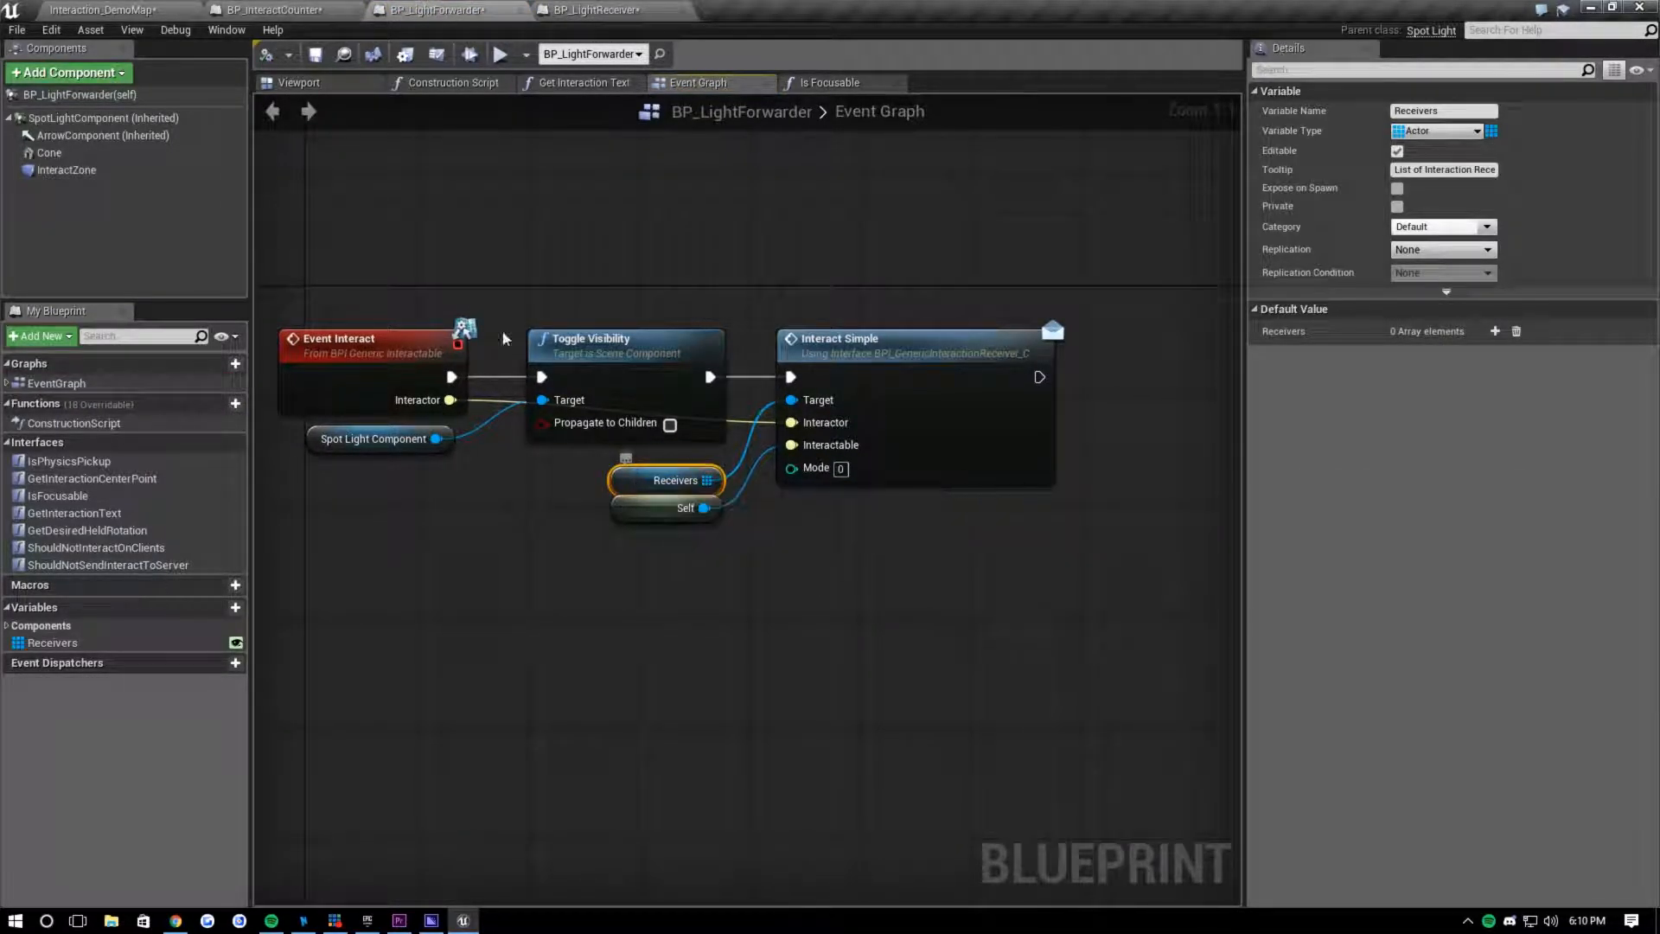
- Go back to the level, check the yellow light's Receivers array entries, and select the red BP_LightReceiver they reference
click(126, 8)
right_drag(801, 327, 835, 314)
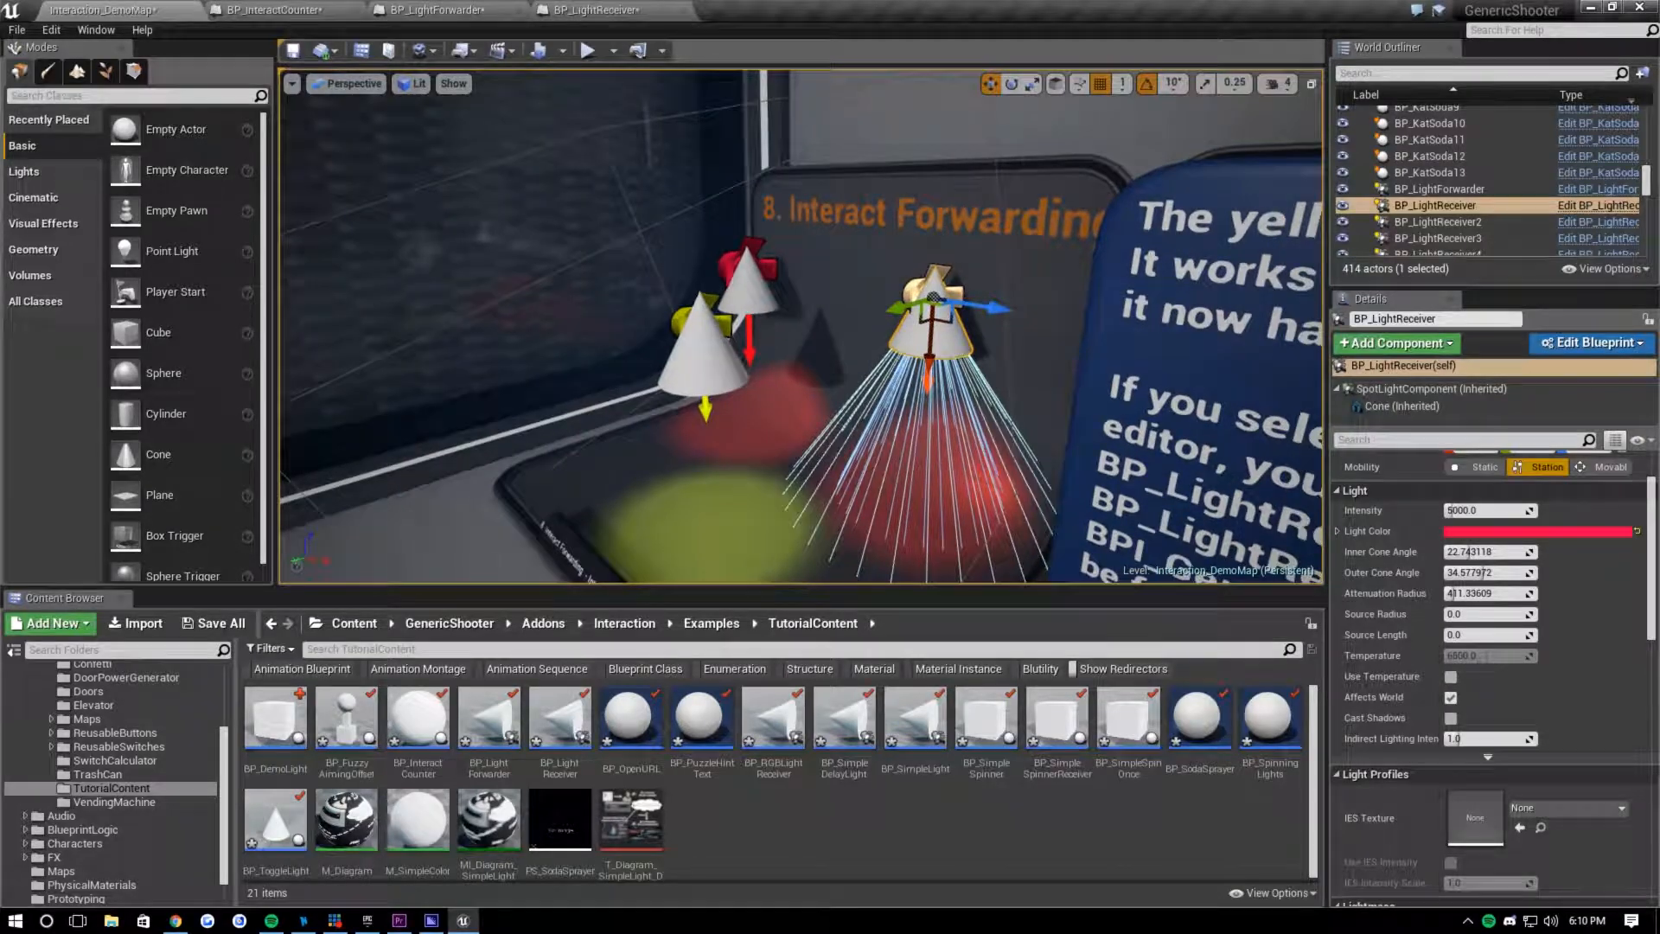
click(703, 365)
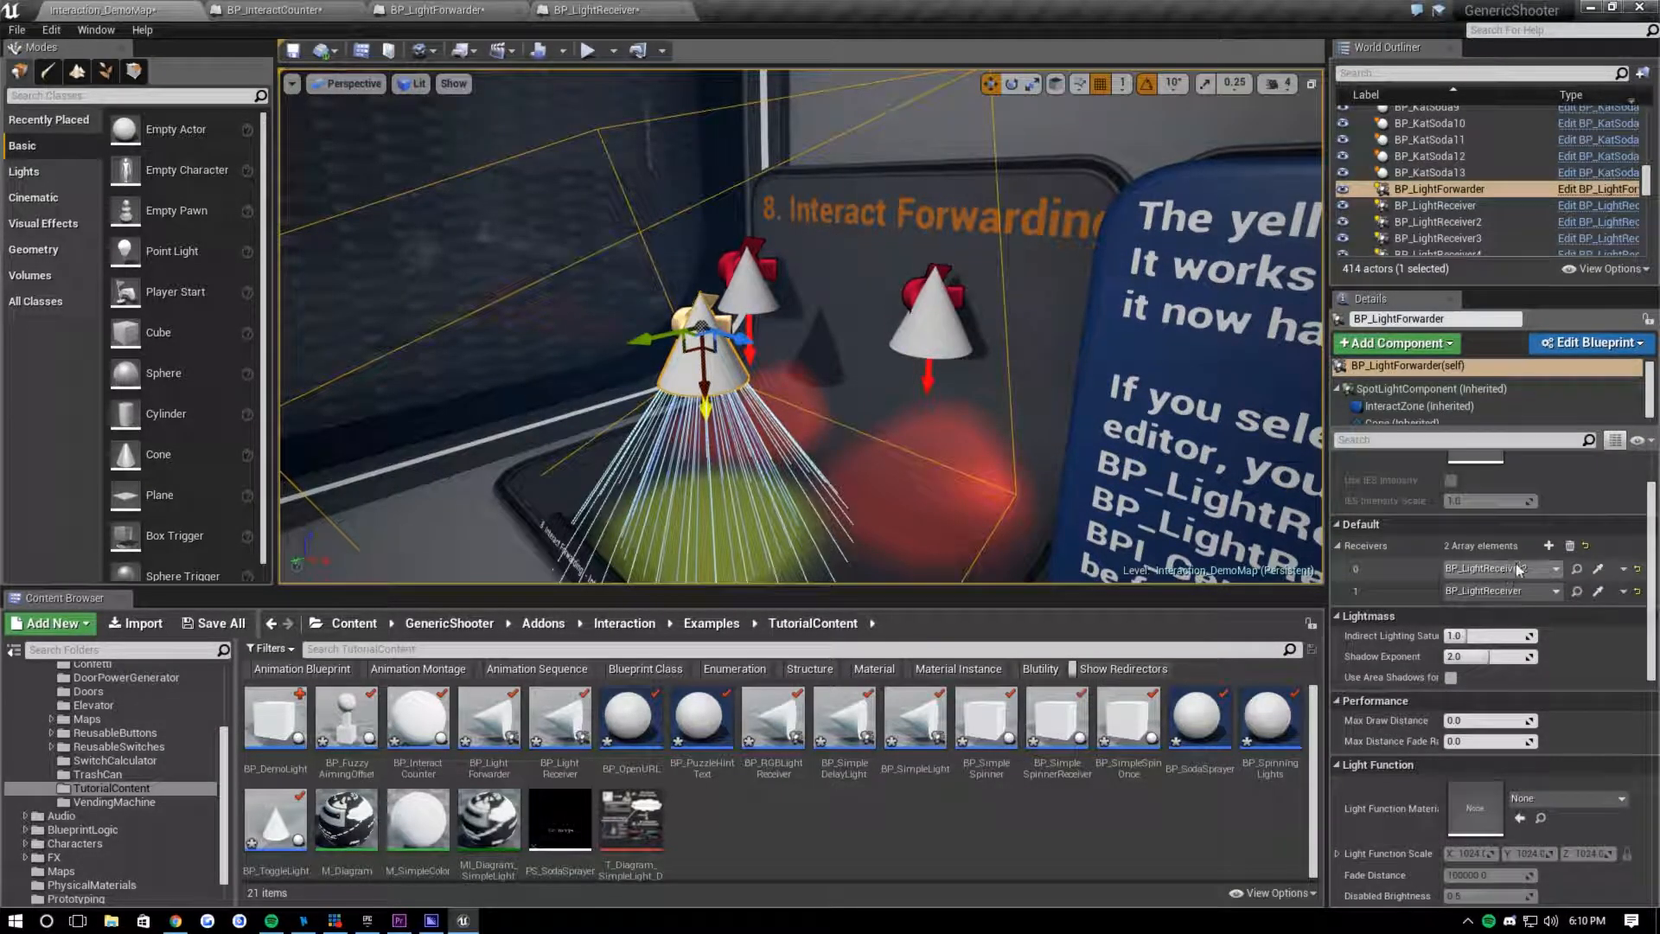
click(933, 313)
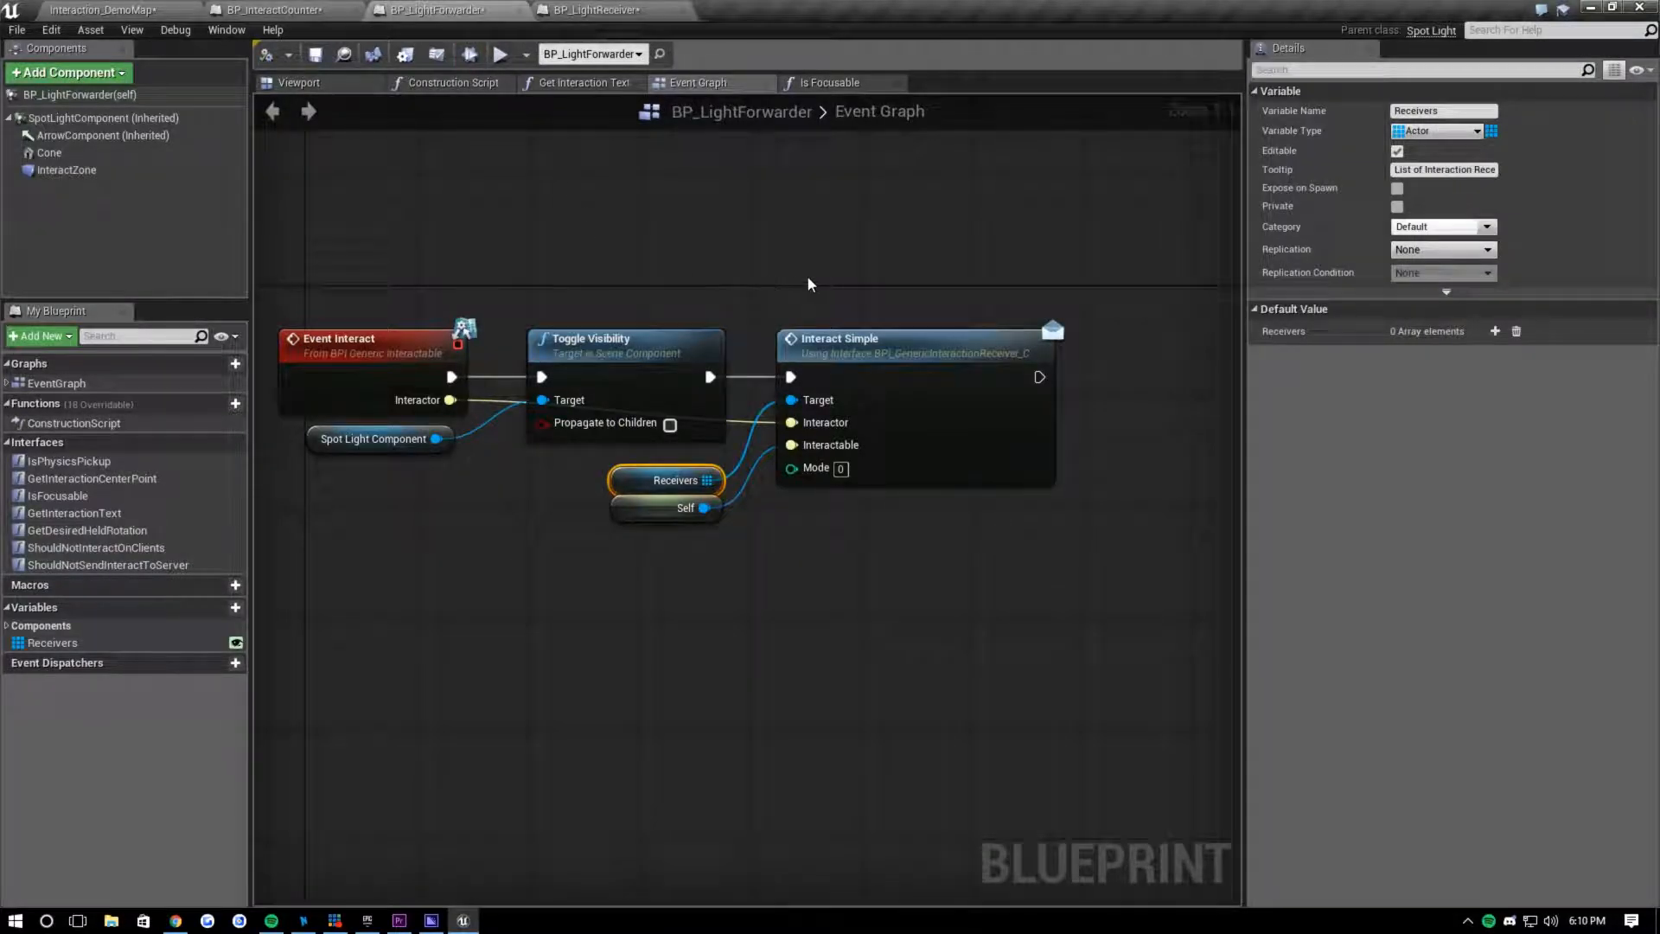
- Trace the BP_LightForwarder Event Graph from Event Interact to the Interact Simple call on the receivers
click(808, 280)
drag(923, 604, 769, 331)
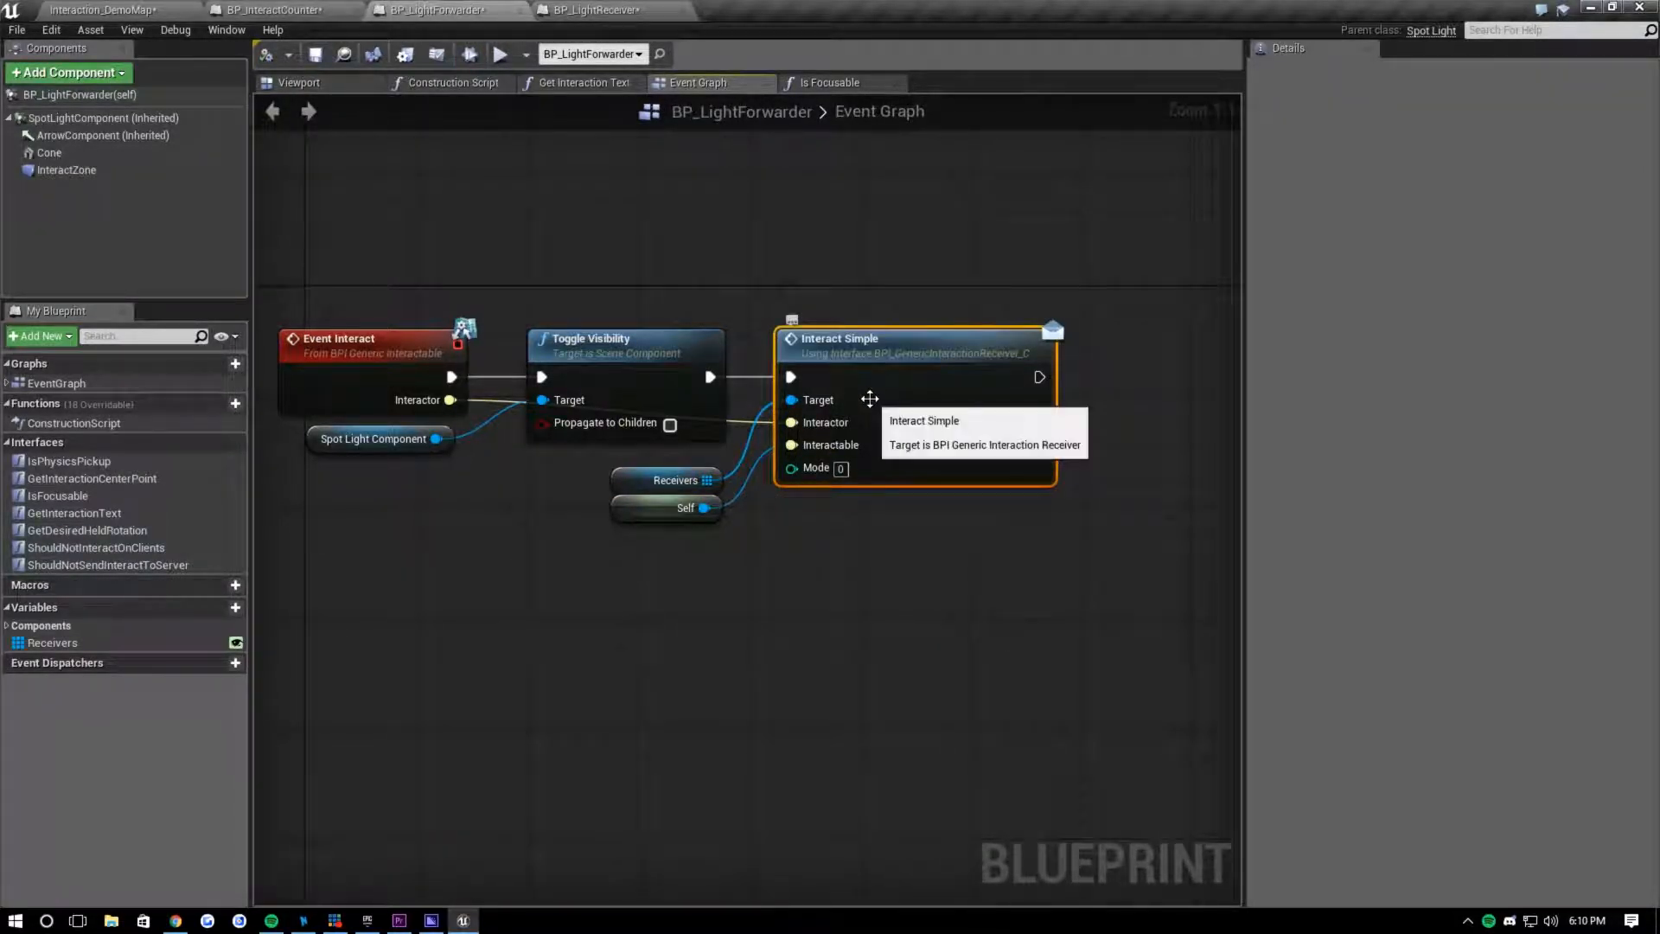
click(826, 574)
drag(378, 304, 460, 384)
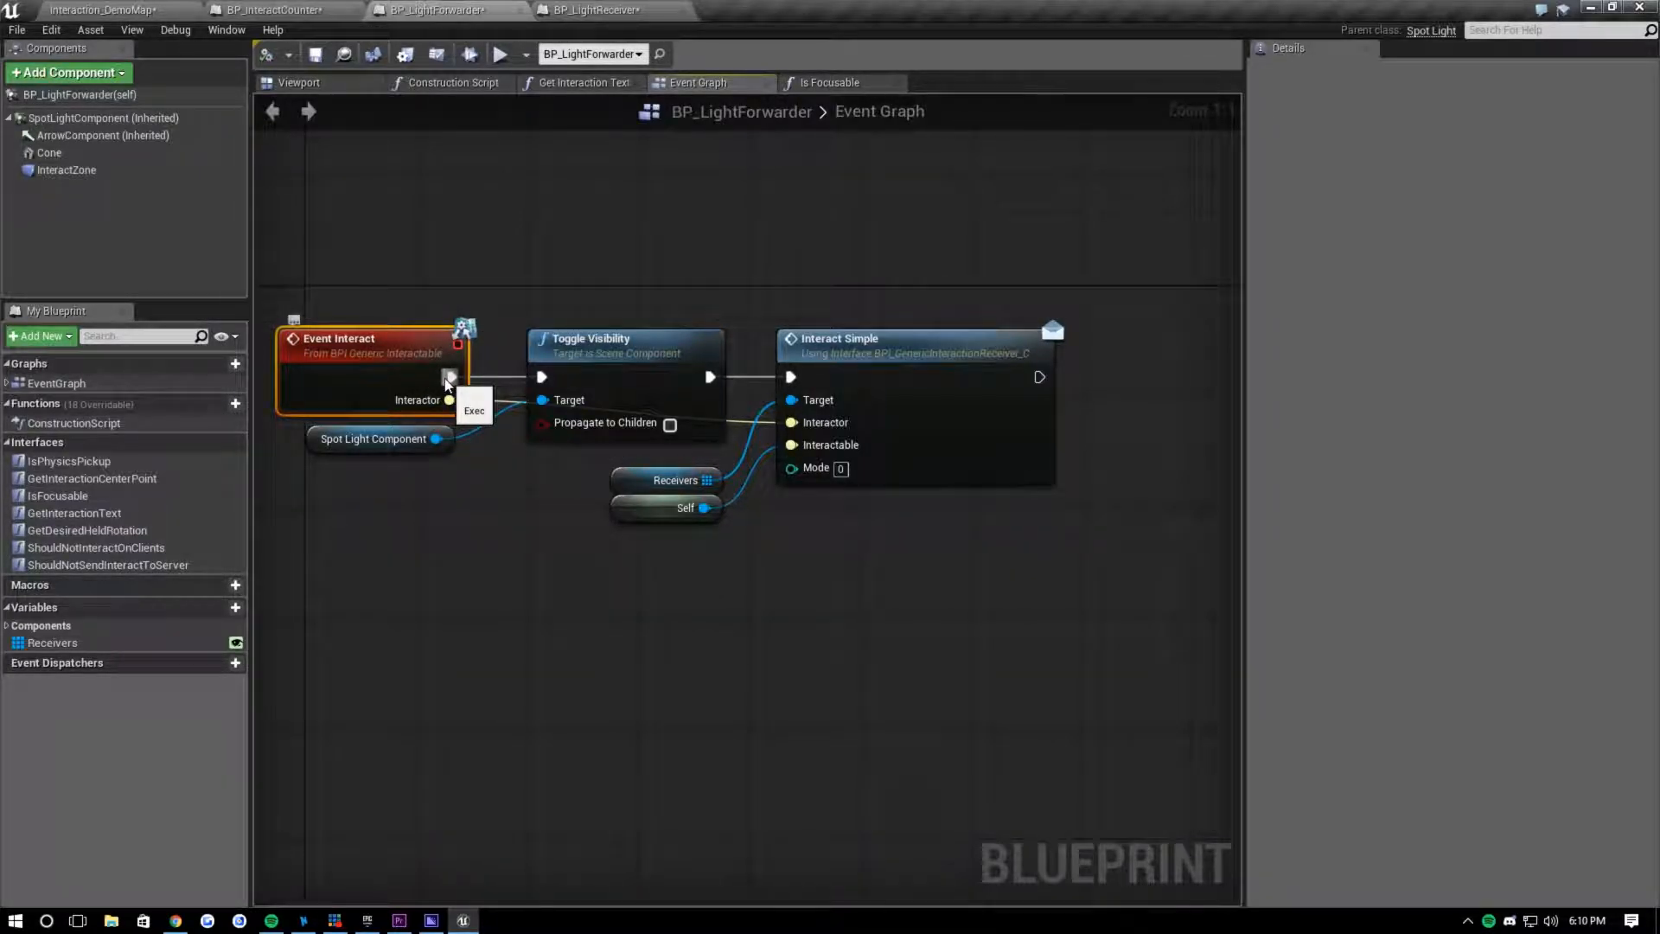
drag(934, 569, 876, 435)
click(794, 313)
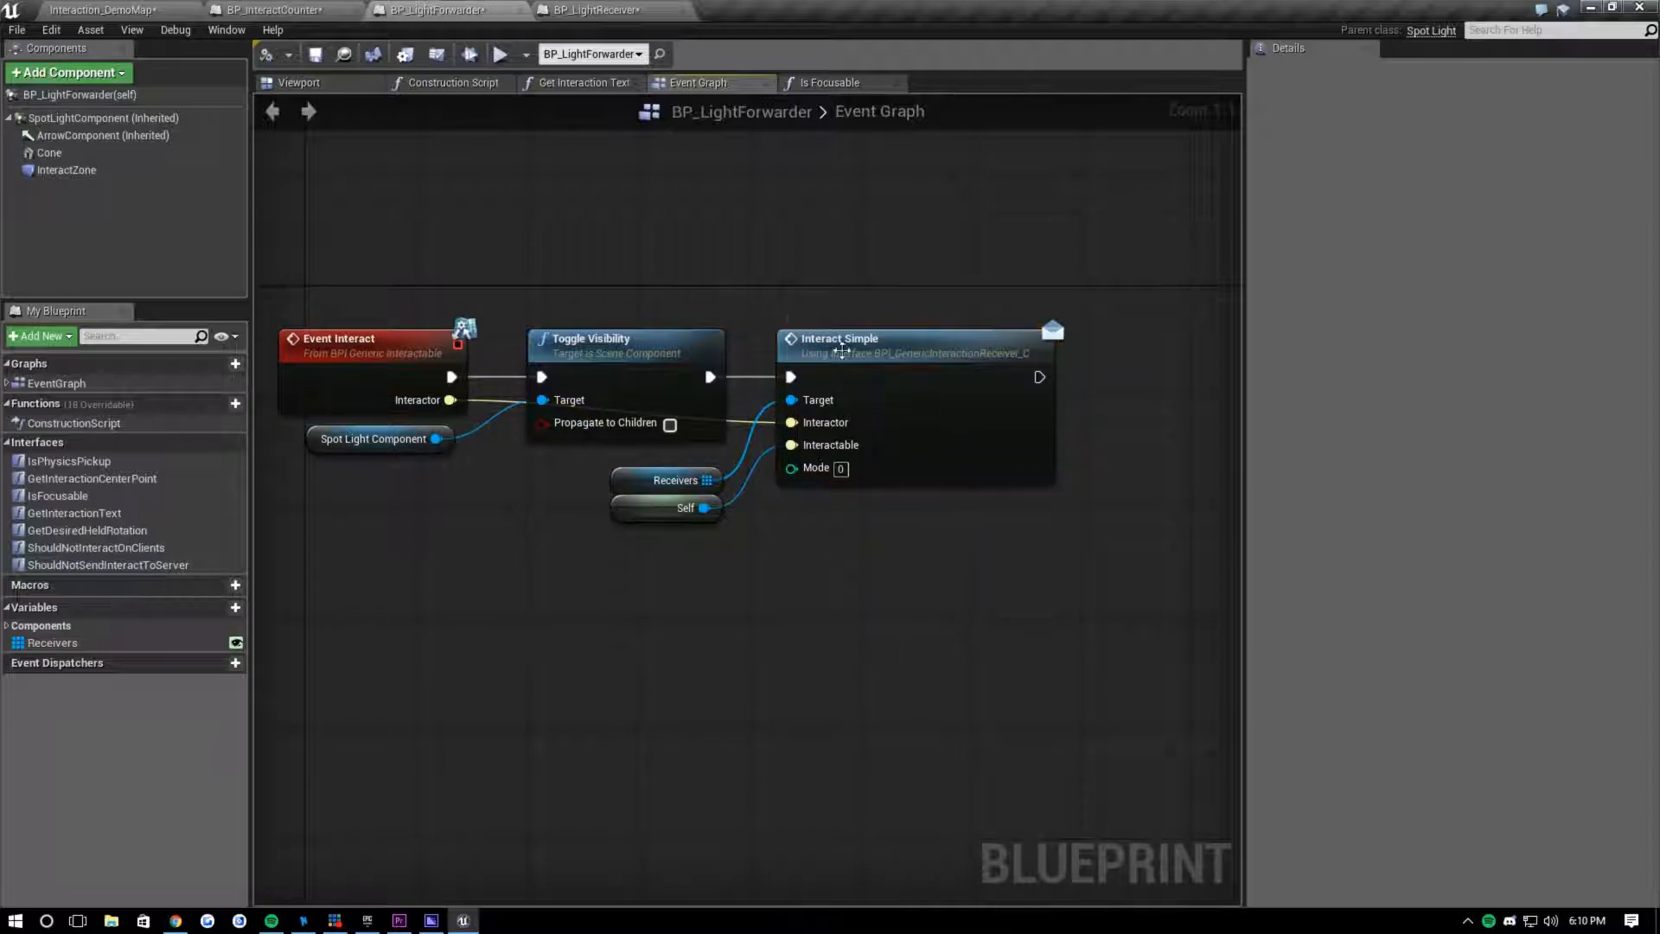
- Switch to BP_LightReceiver and follow Event Interact Simple to the Toggle Visibility and Spot Light Component nodes
click(605, 12)
click(475, 407)
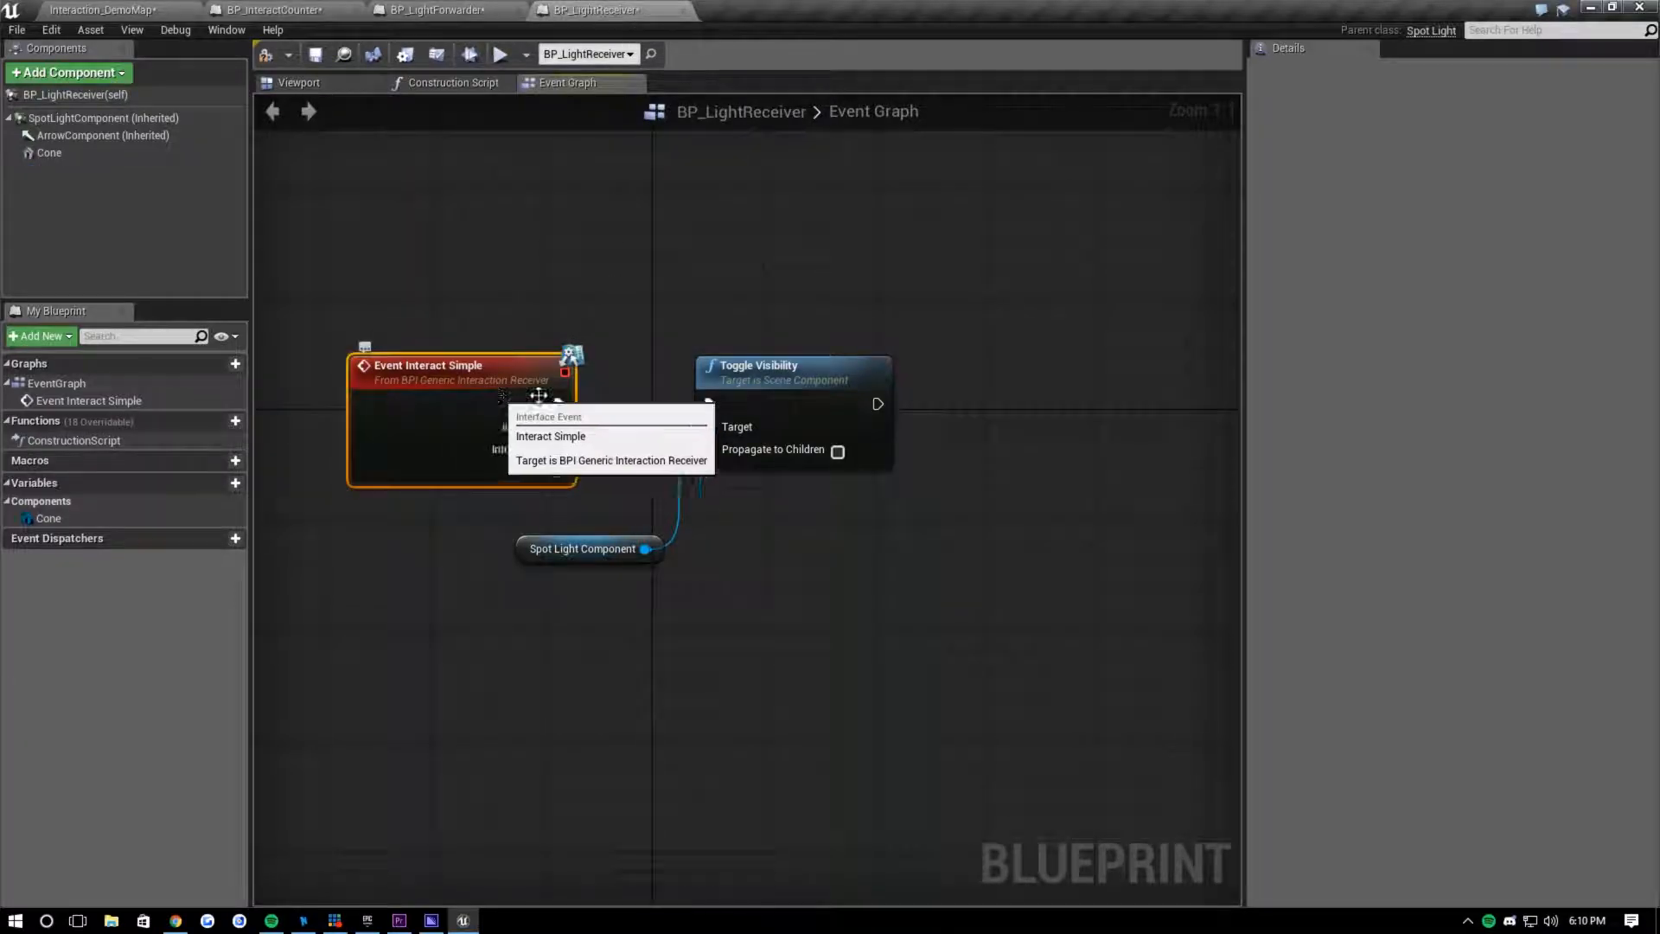
click(589, 330)
drag(589, 330, 894, 641)
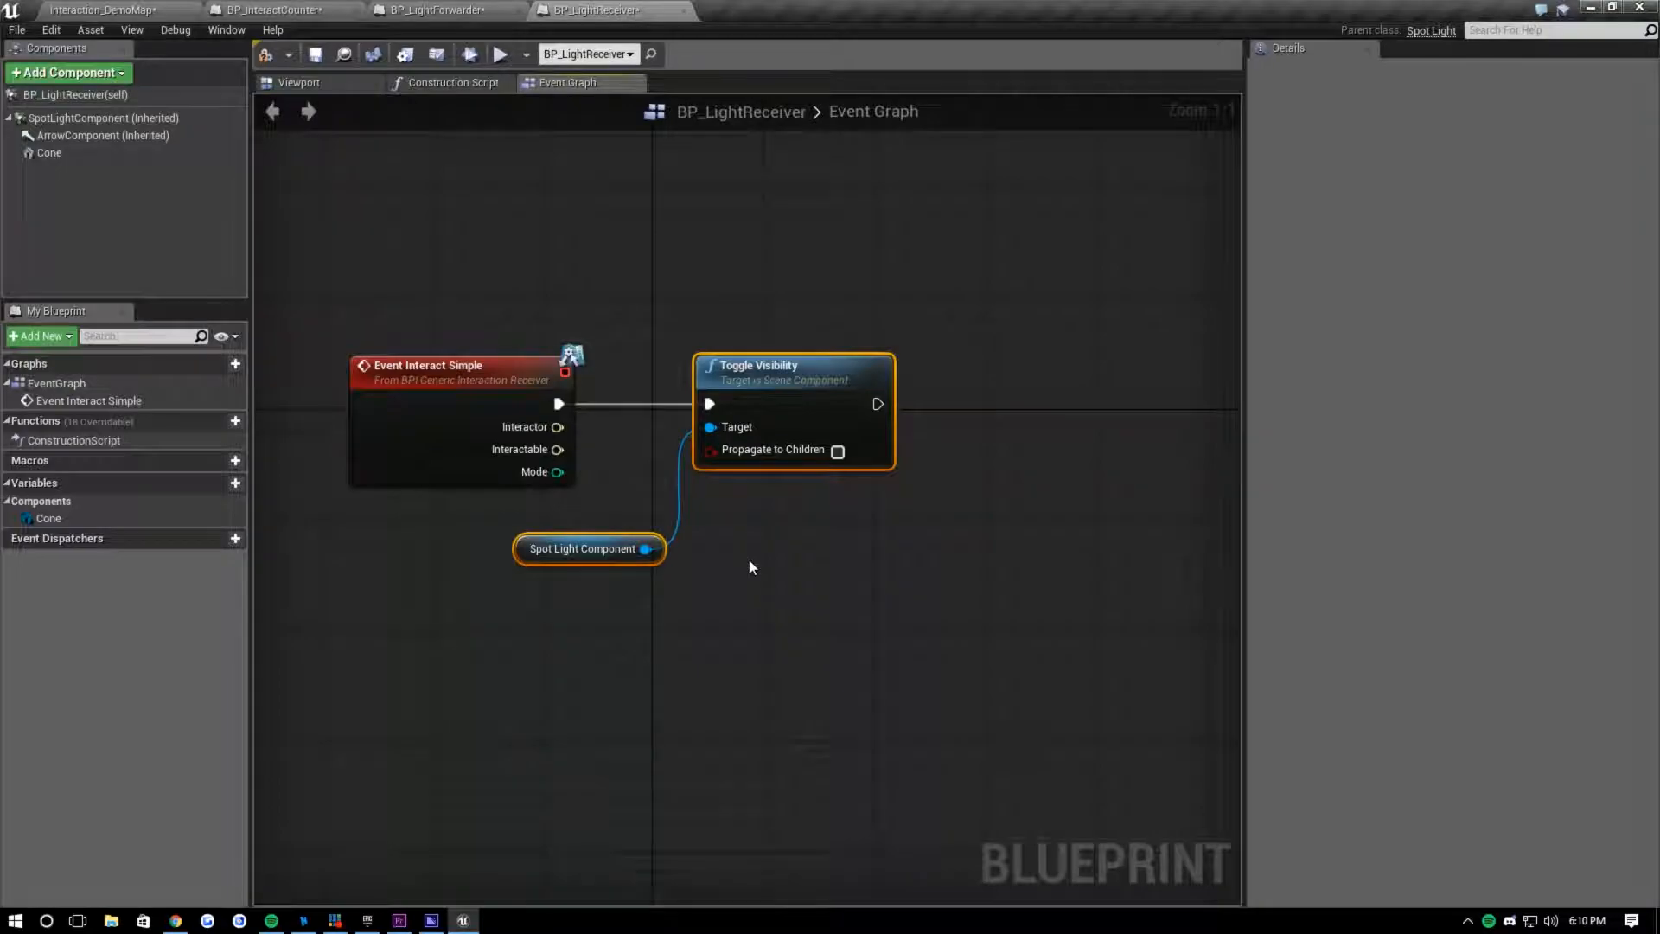
- Play Interaction_DemoMap and interact repeatedly with the yellow light to test that it toggles both red receiver lights
click(118, 8)
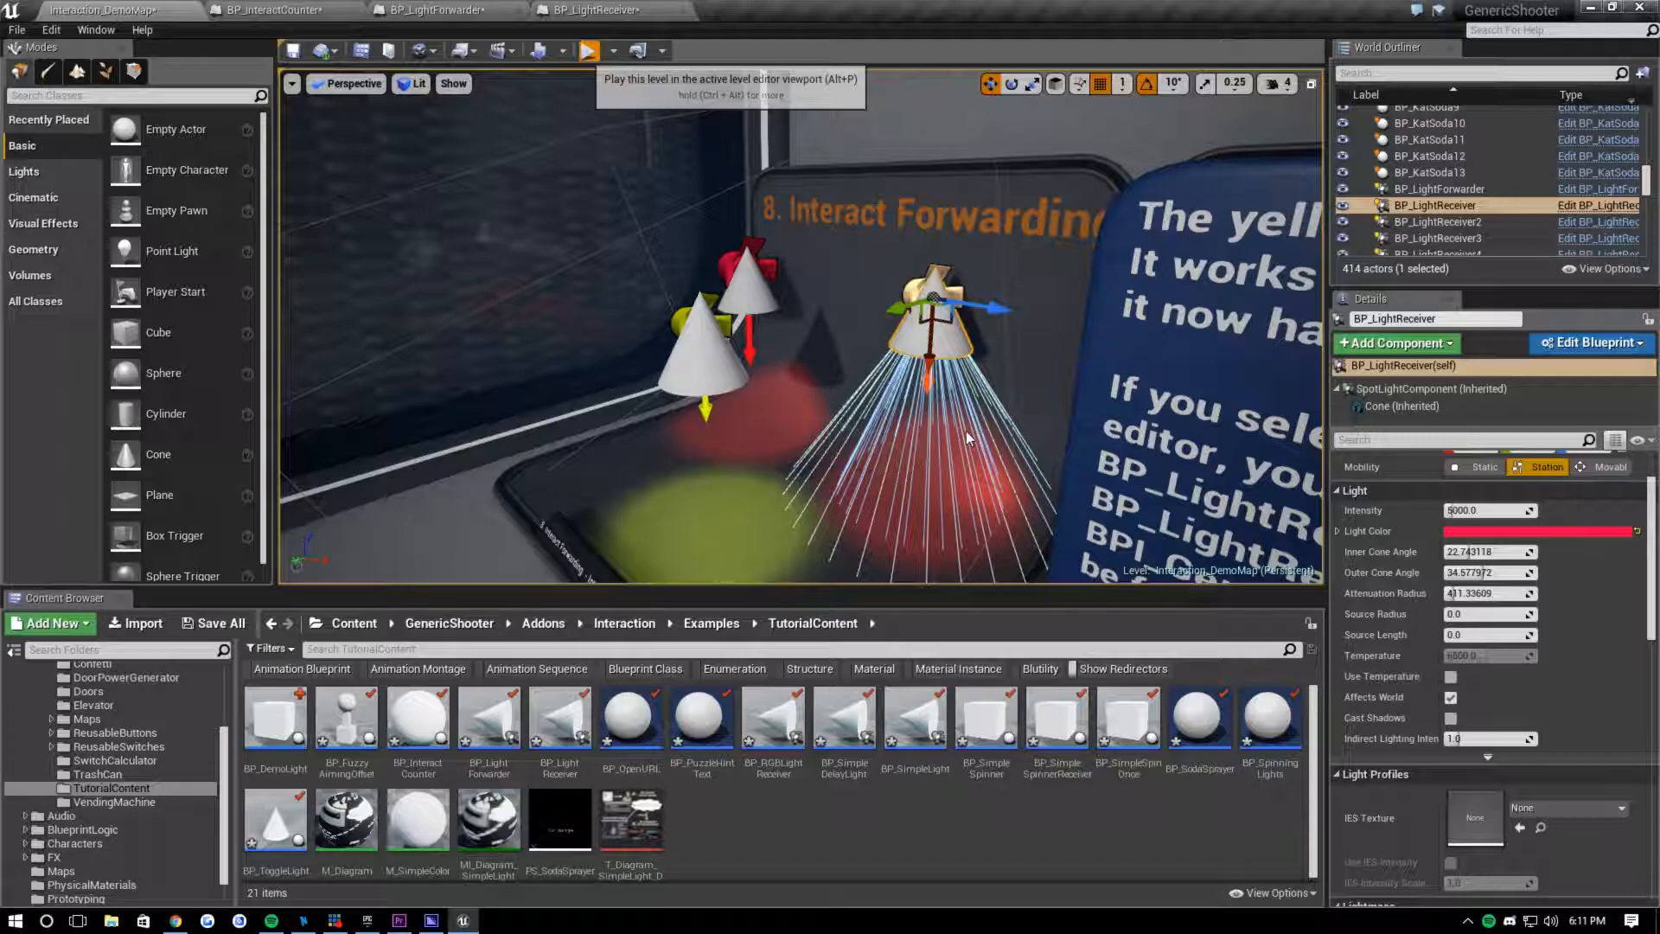
key(alt+p)
key(w)
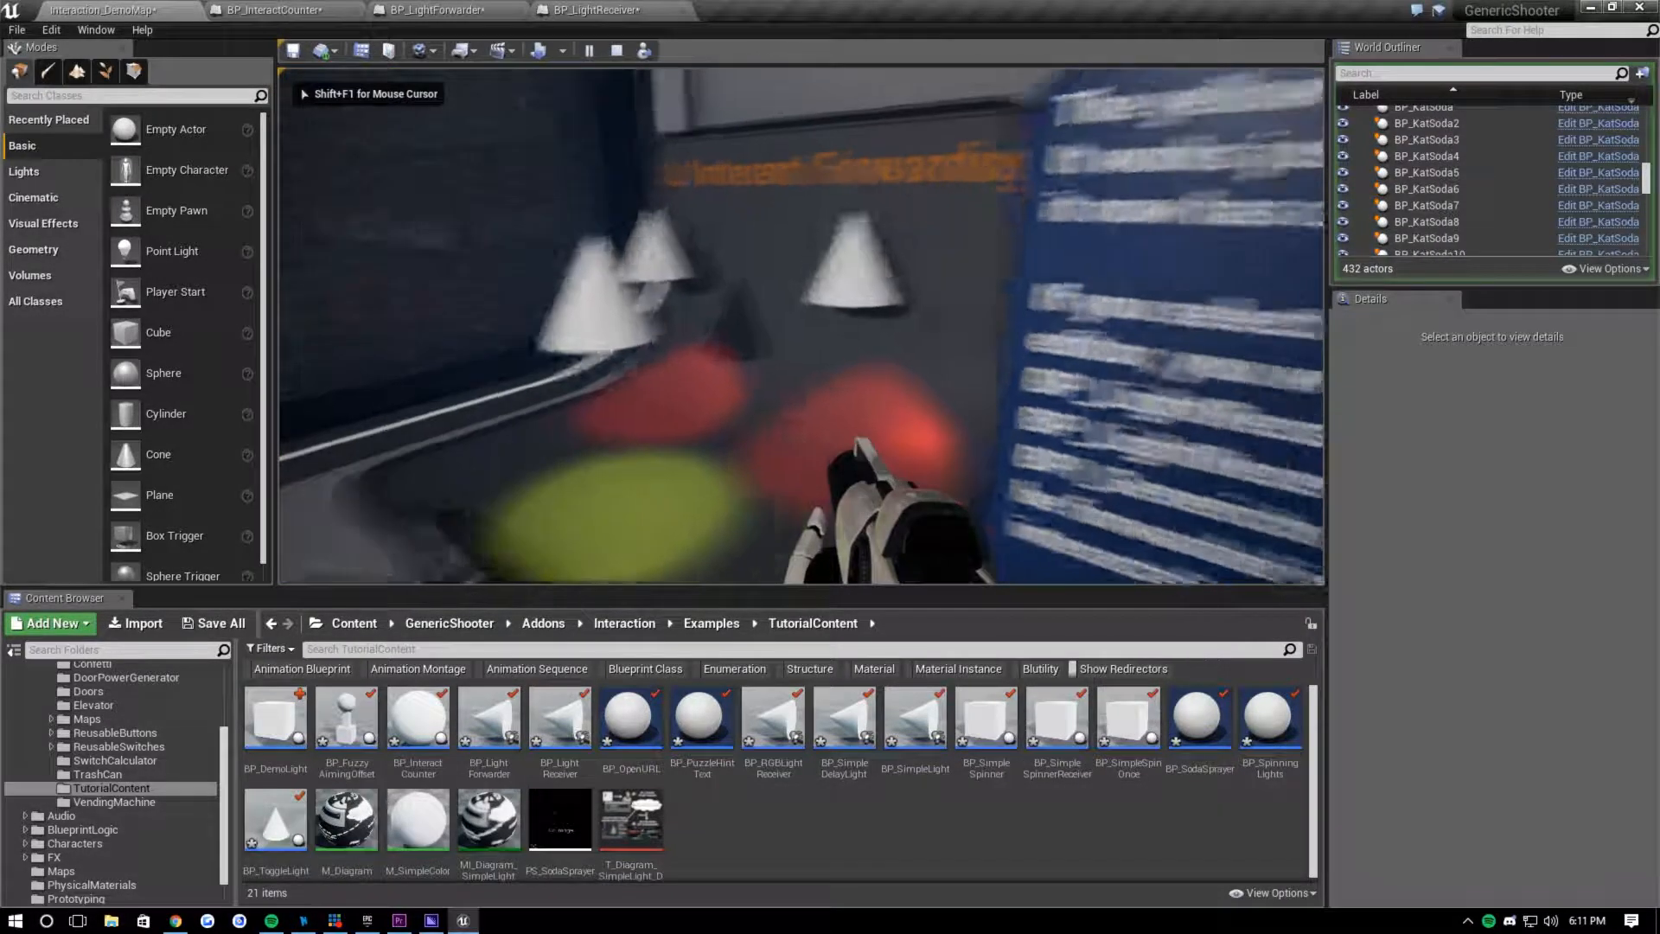
key(w)
key(e)
key(e)
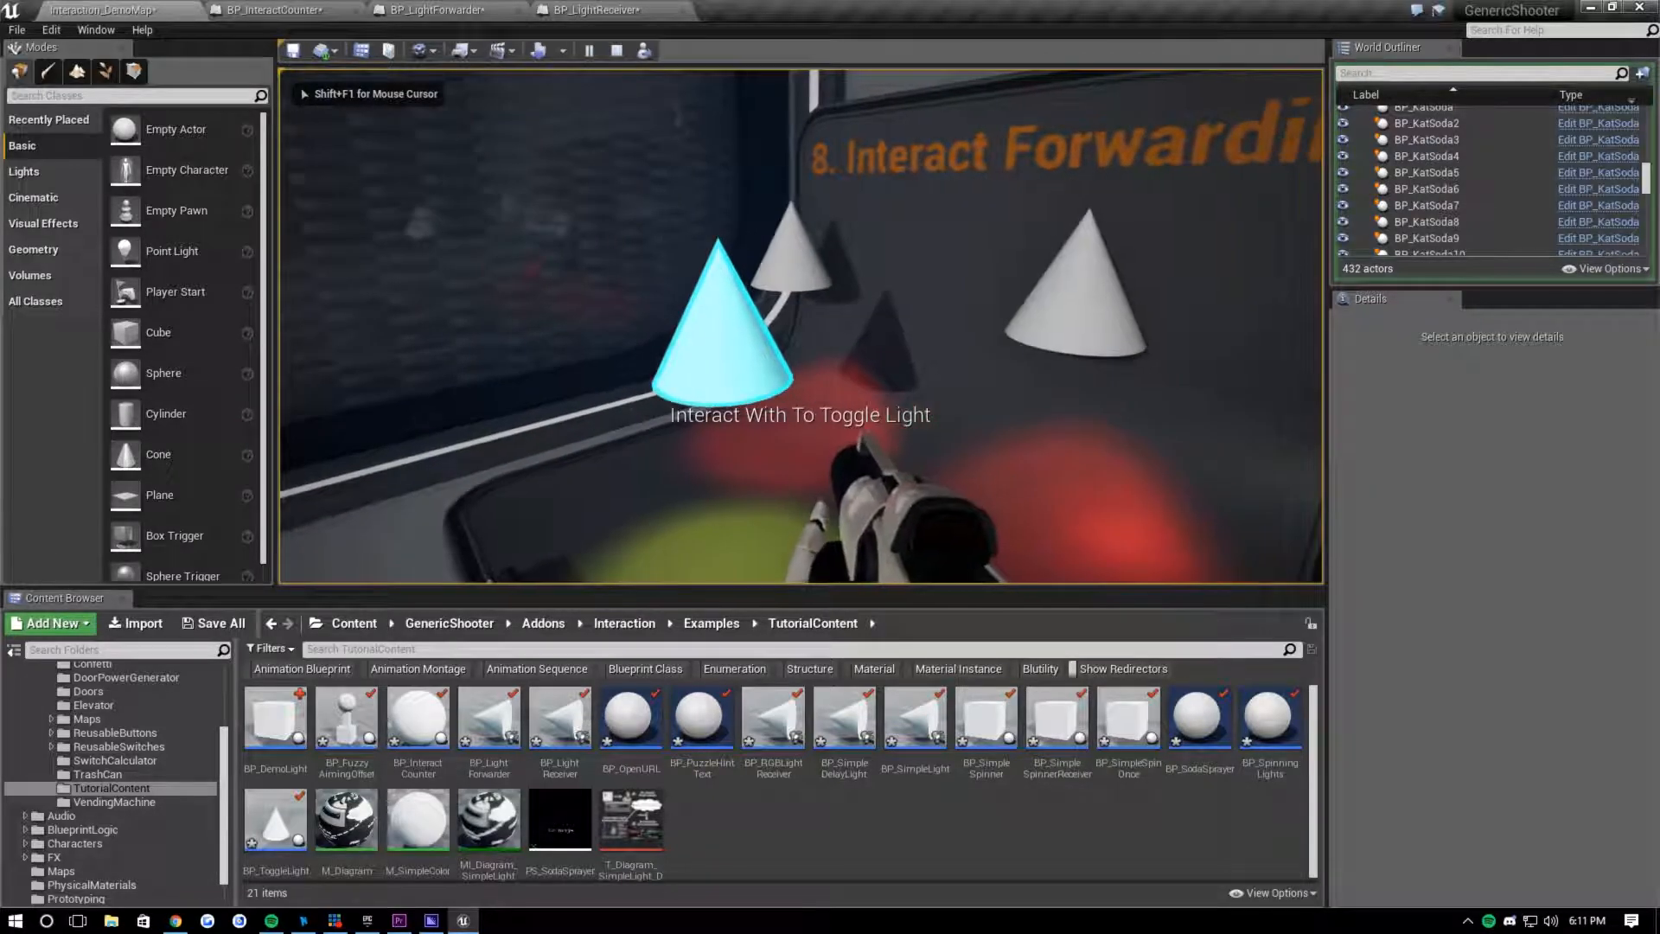
key(w)
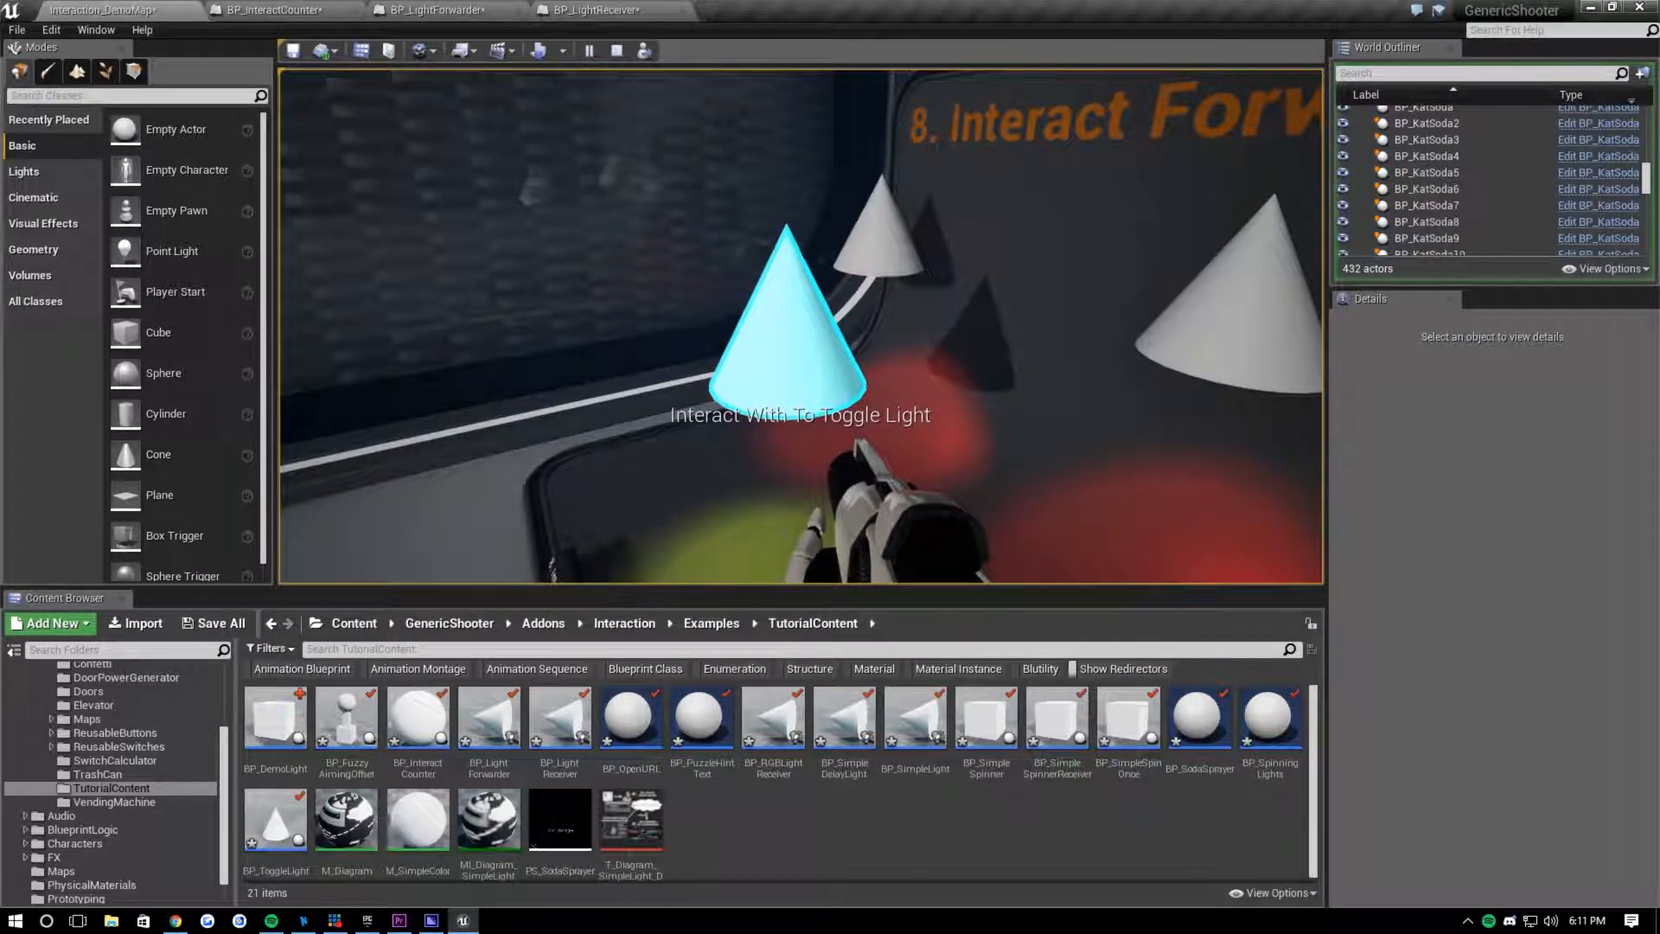
key(e)
key(e)
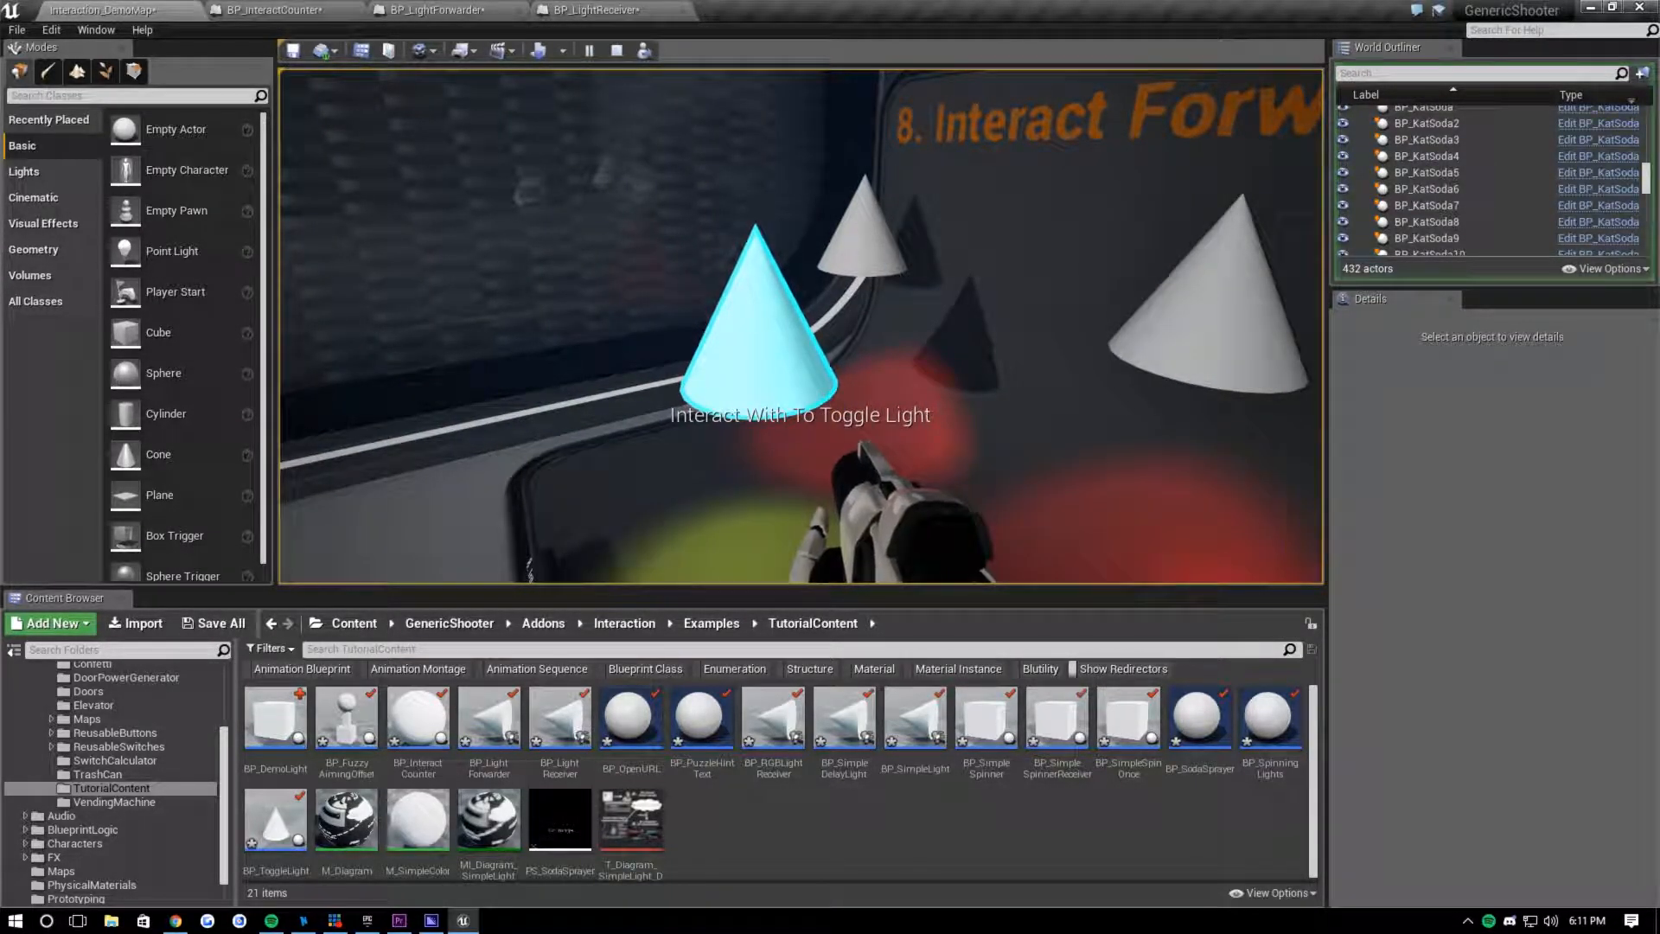
key(e)
key(e)
key(w)
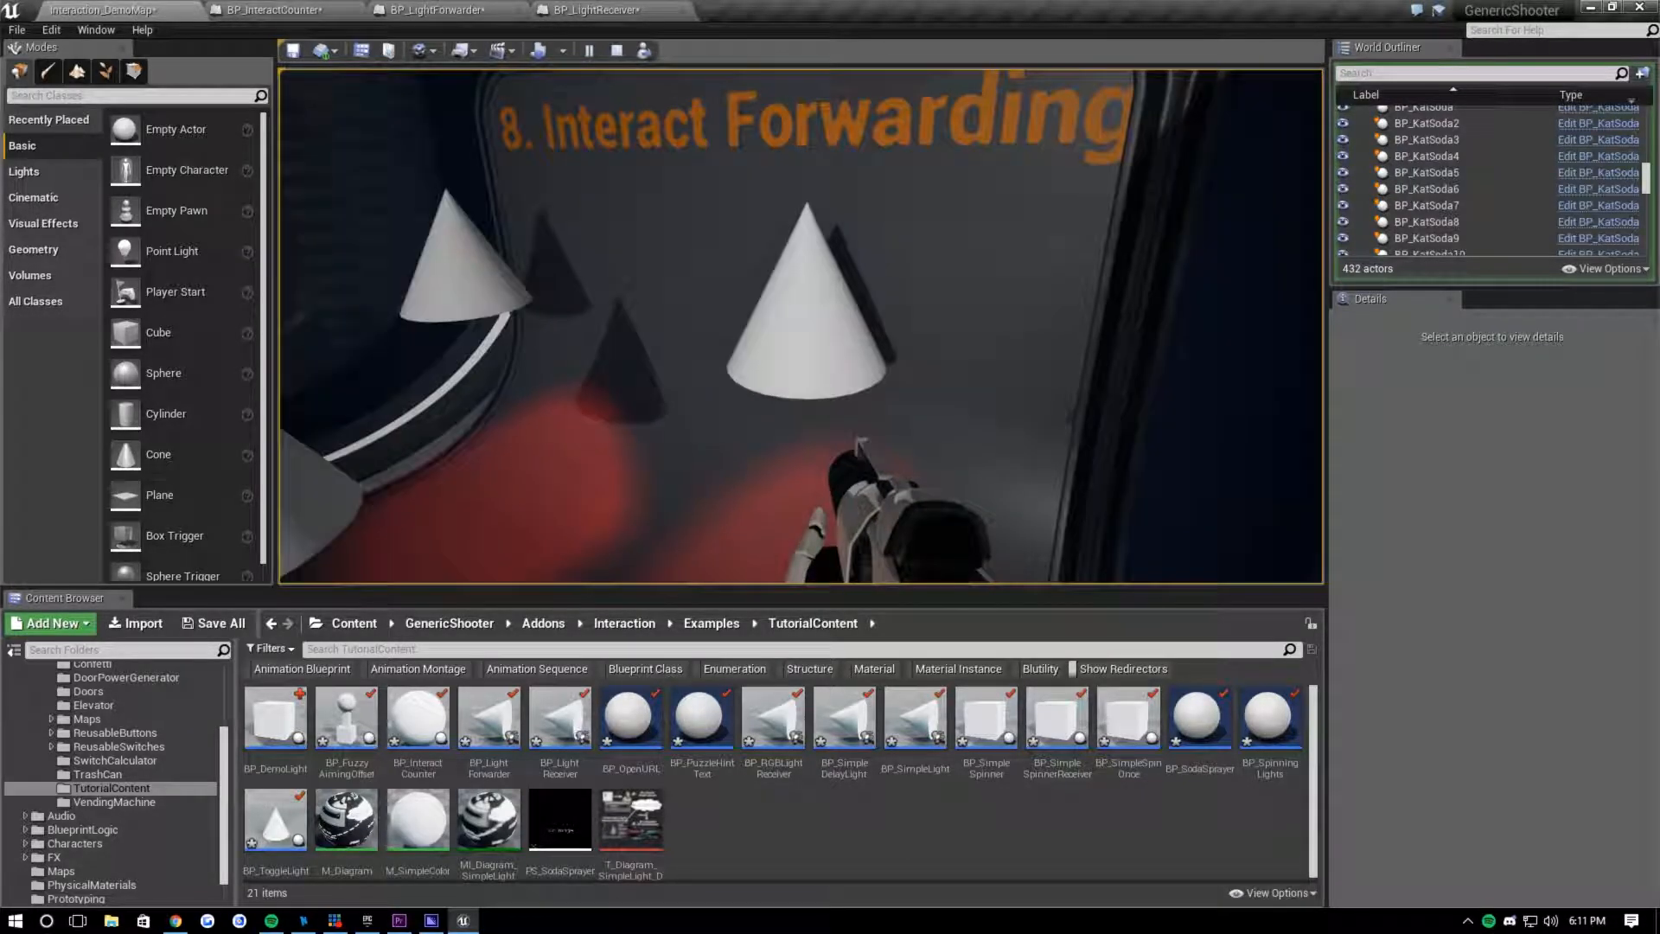
key(s)
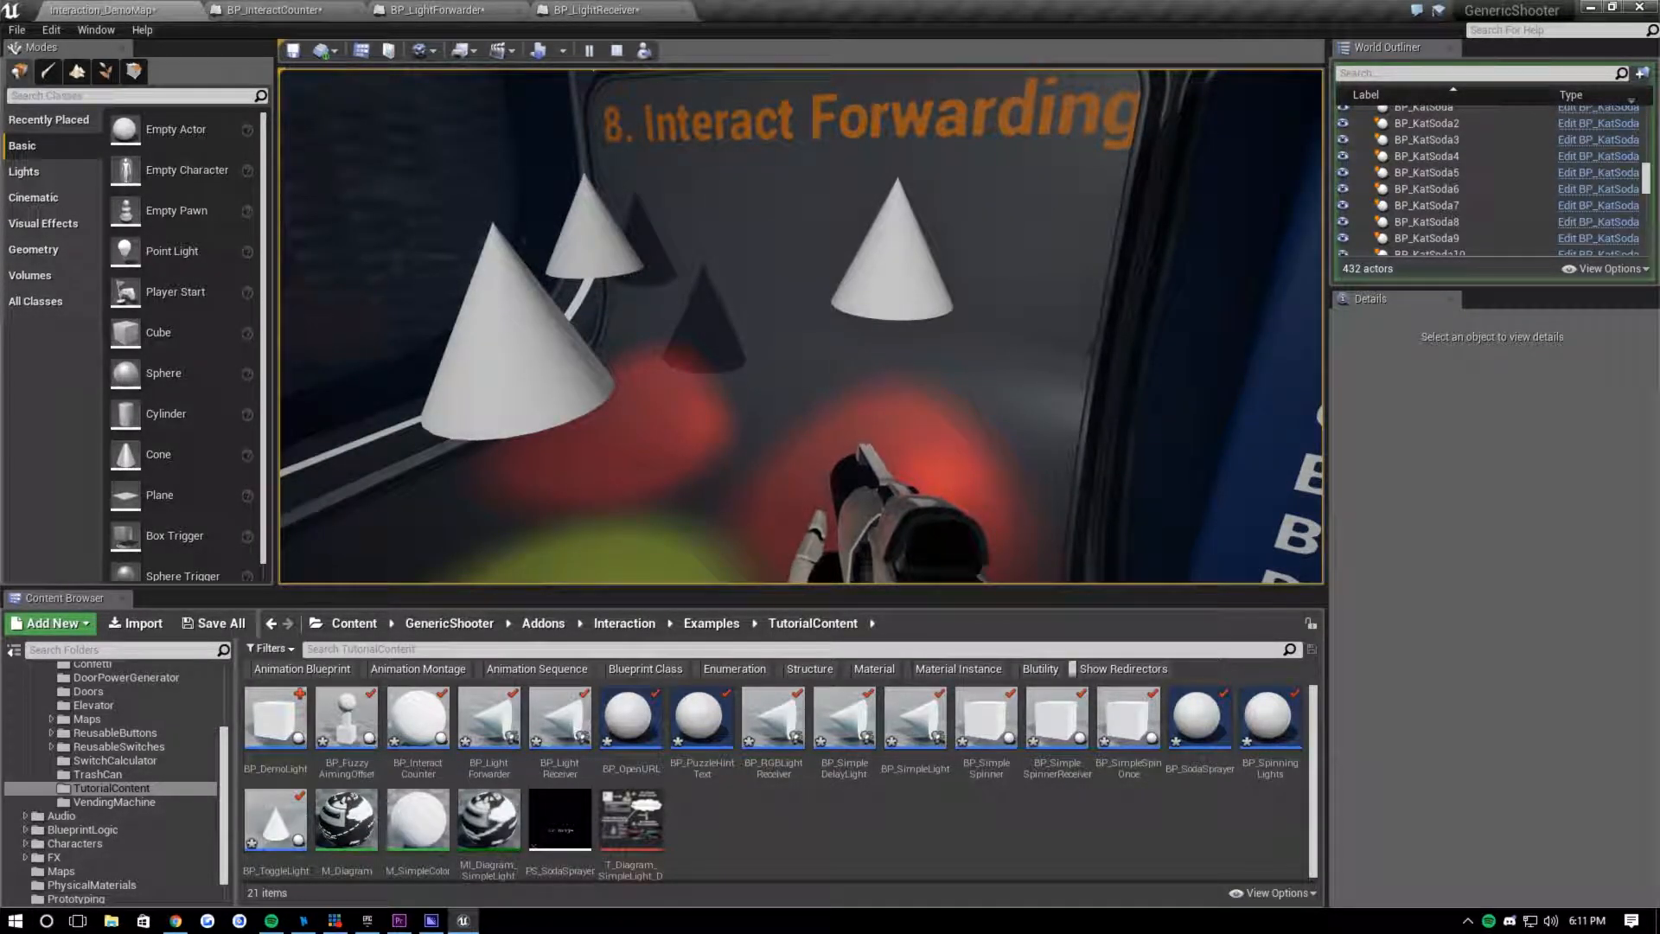
- Walk the character through the demo room to the red button beside the blue Receivers array instruction panel
key(w)
key(w)
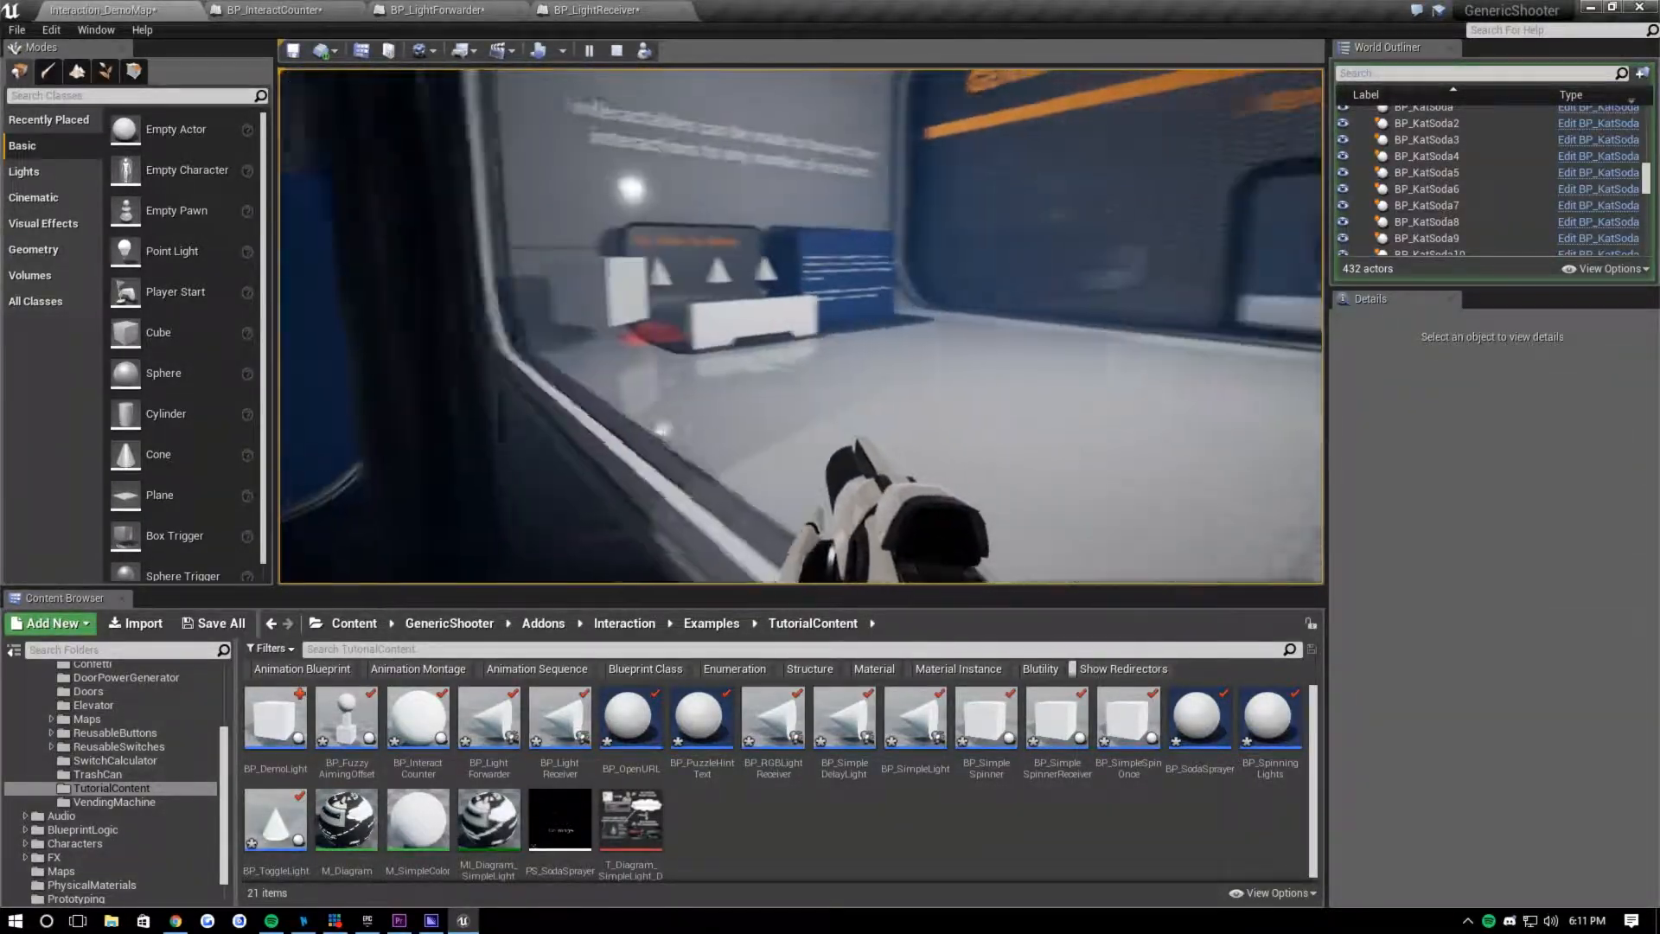
key(w)
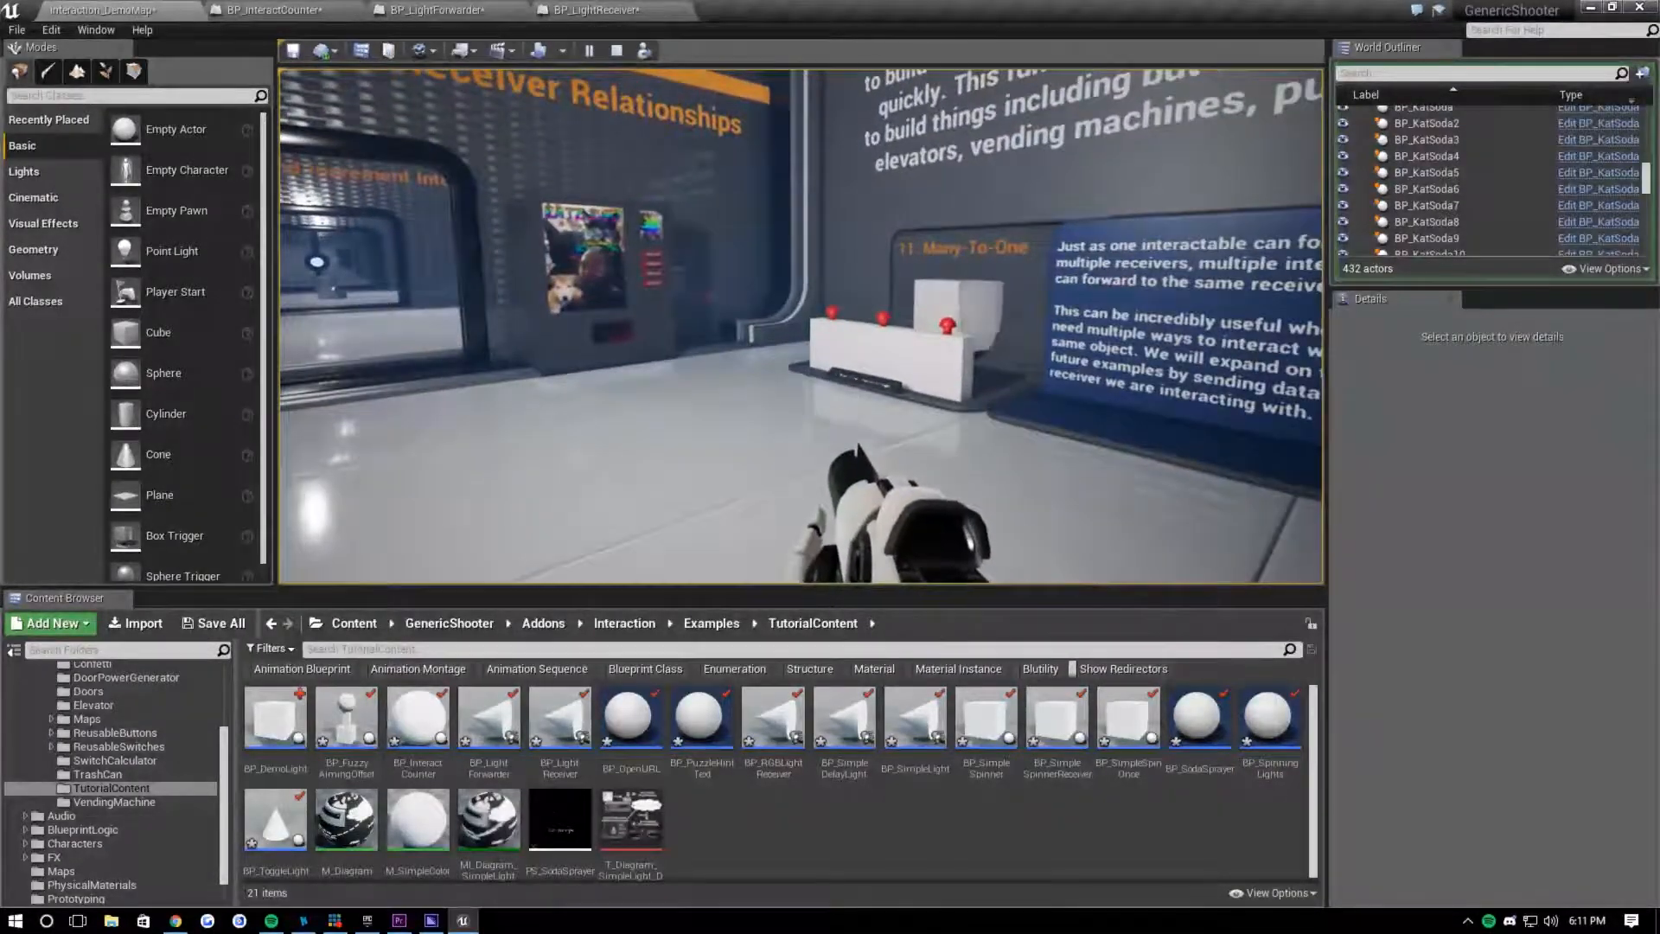
key(w)
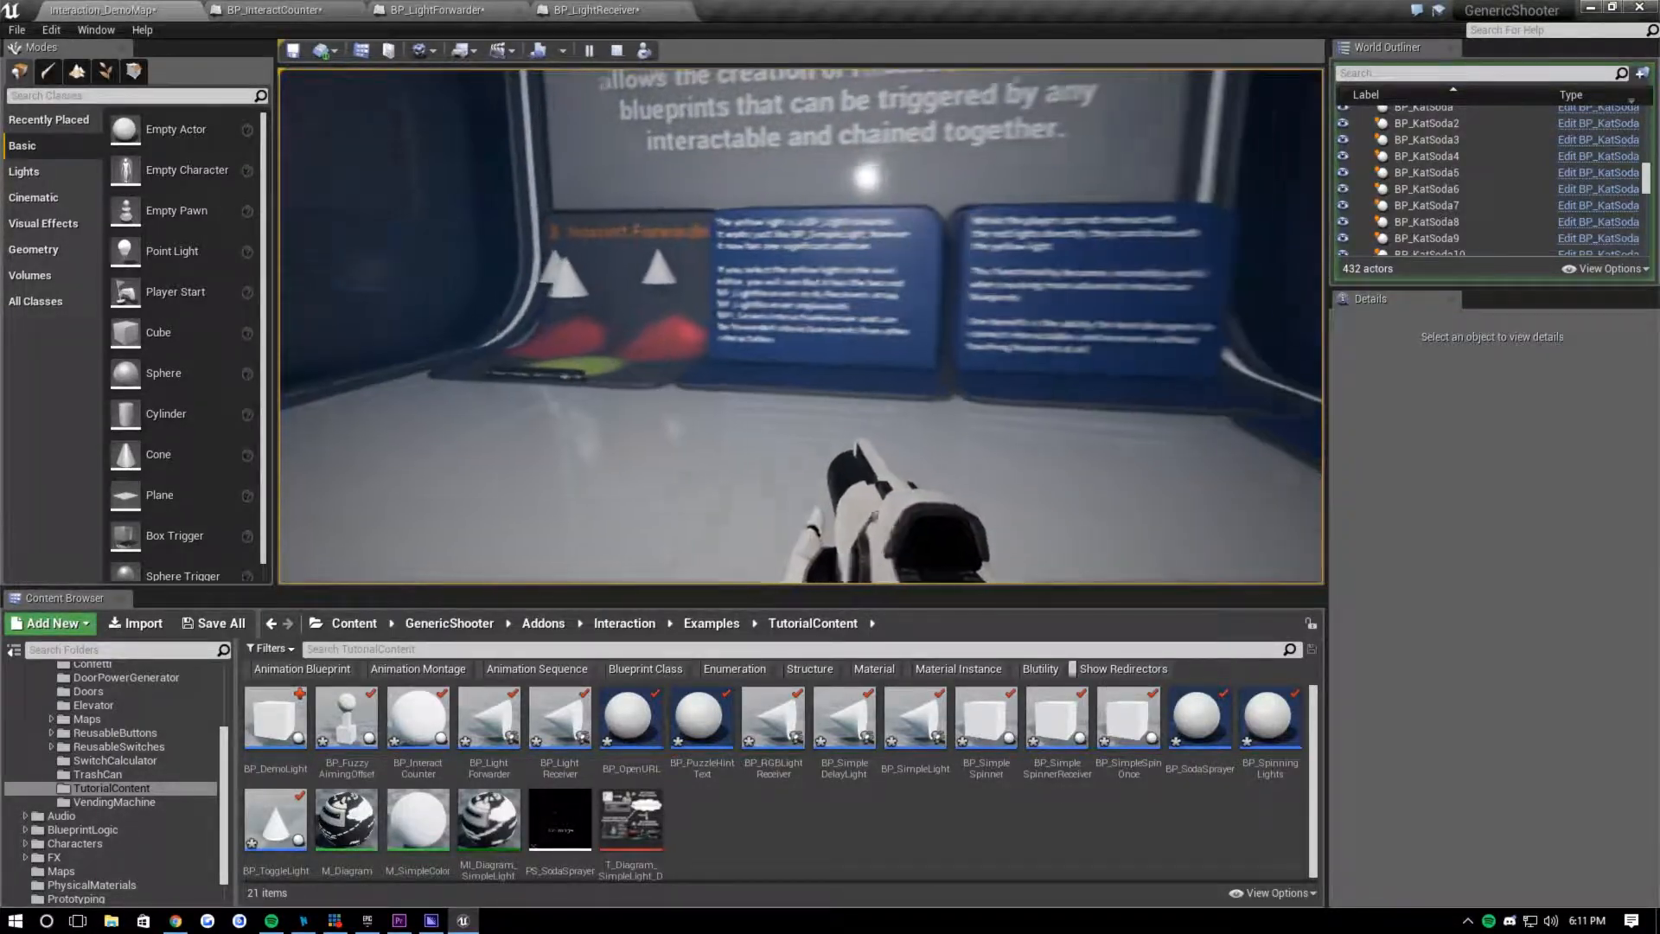
key(w)
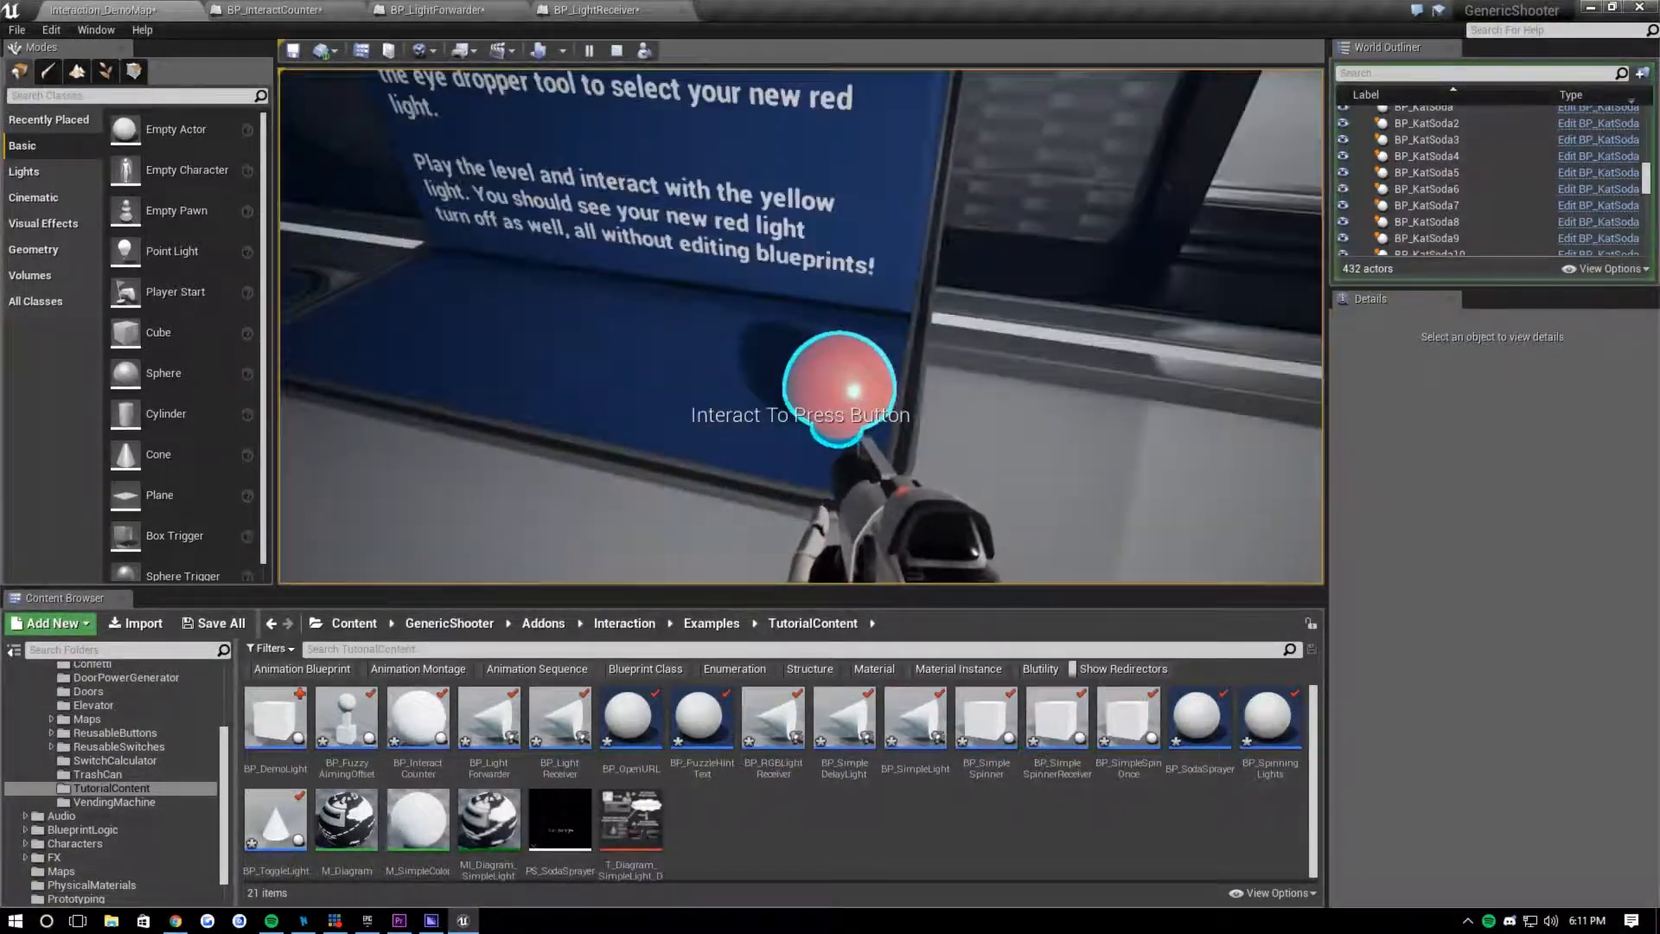
key(a)
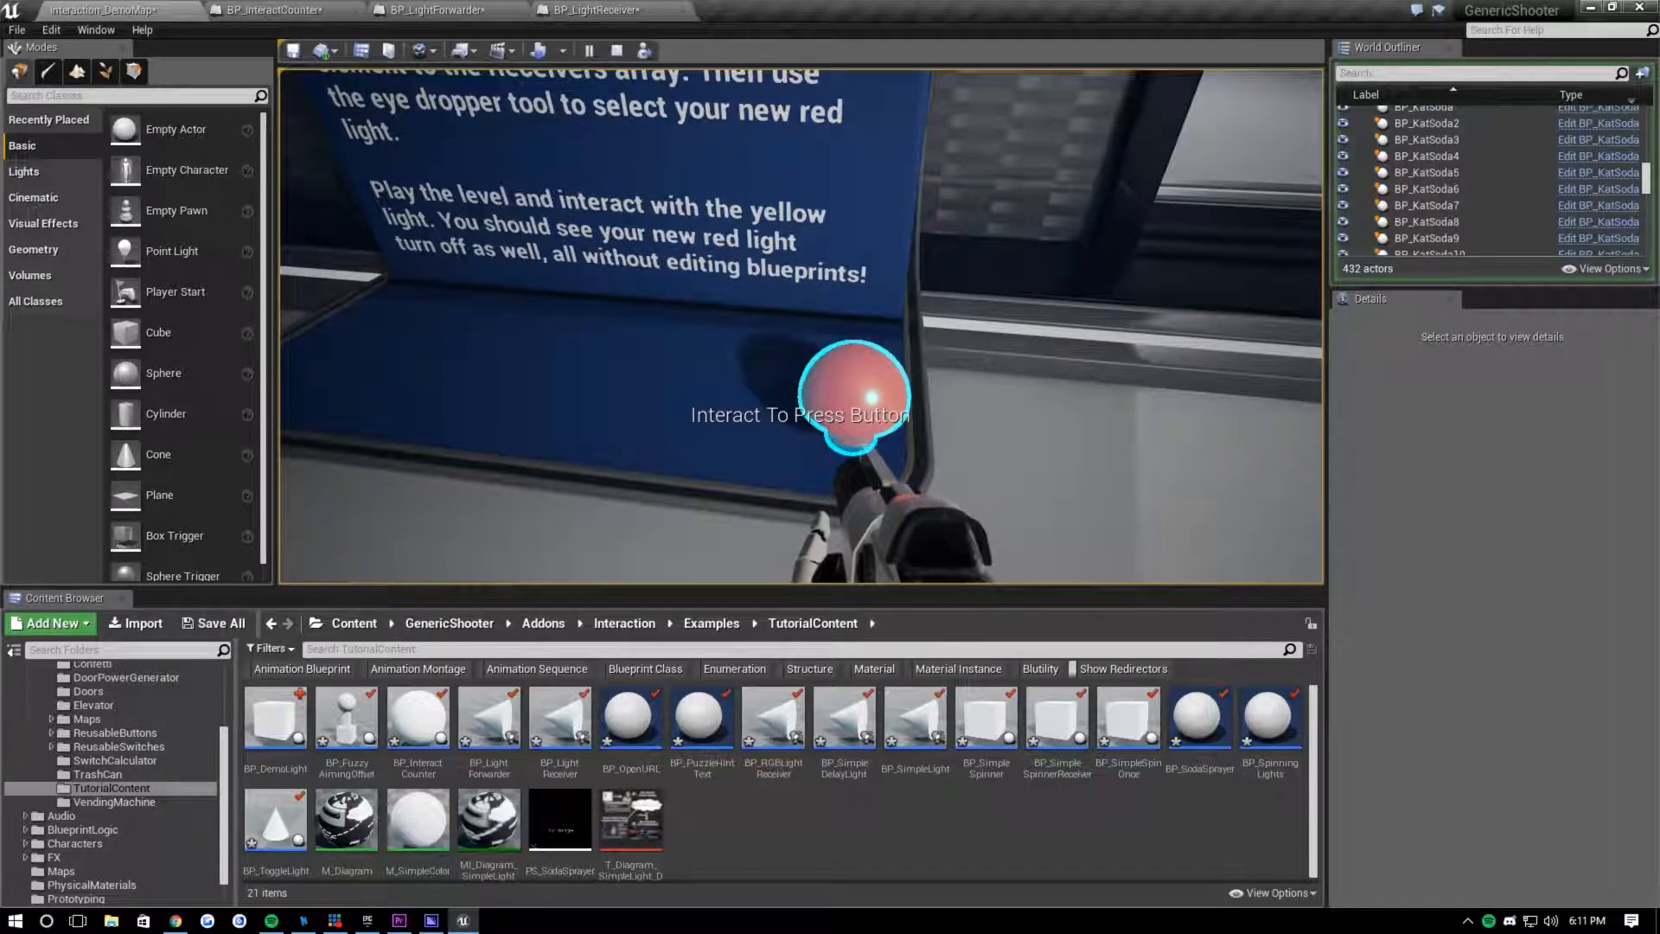
key(s)
key(w)
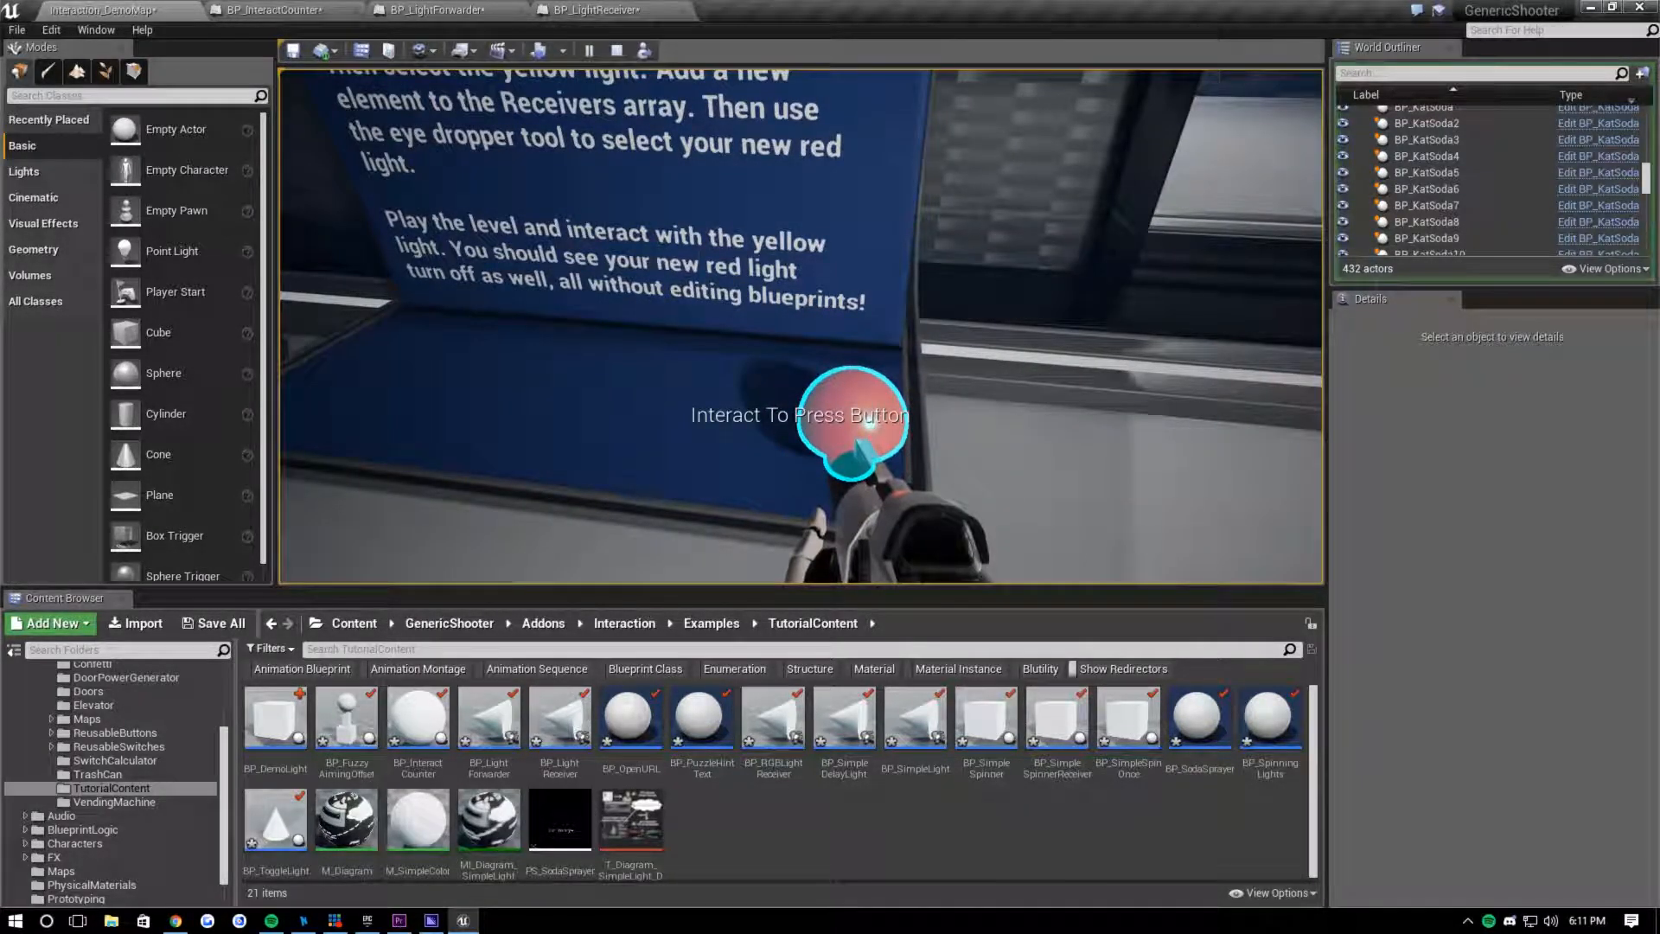
- Stop the play session, open the blueprint of the white BP_OpenURL10 sphere, and examine how Event Interact Simple leads to Launch URL
key(Escape)
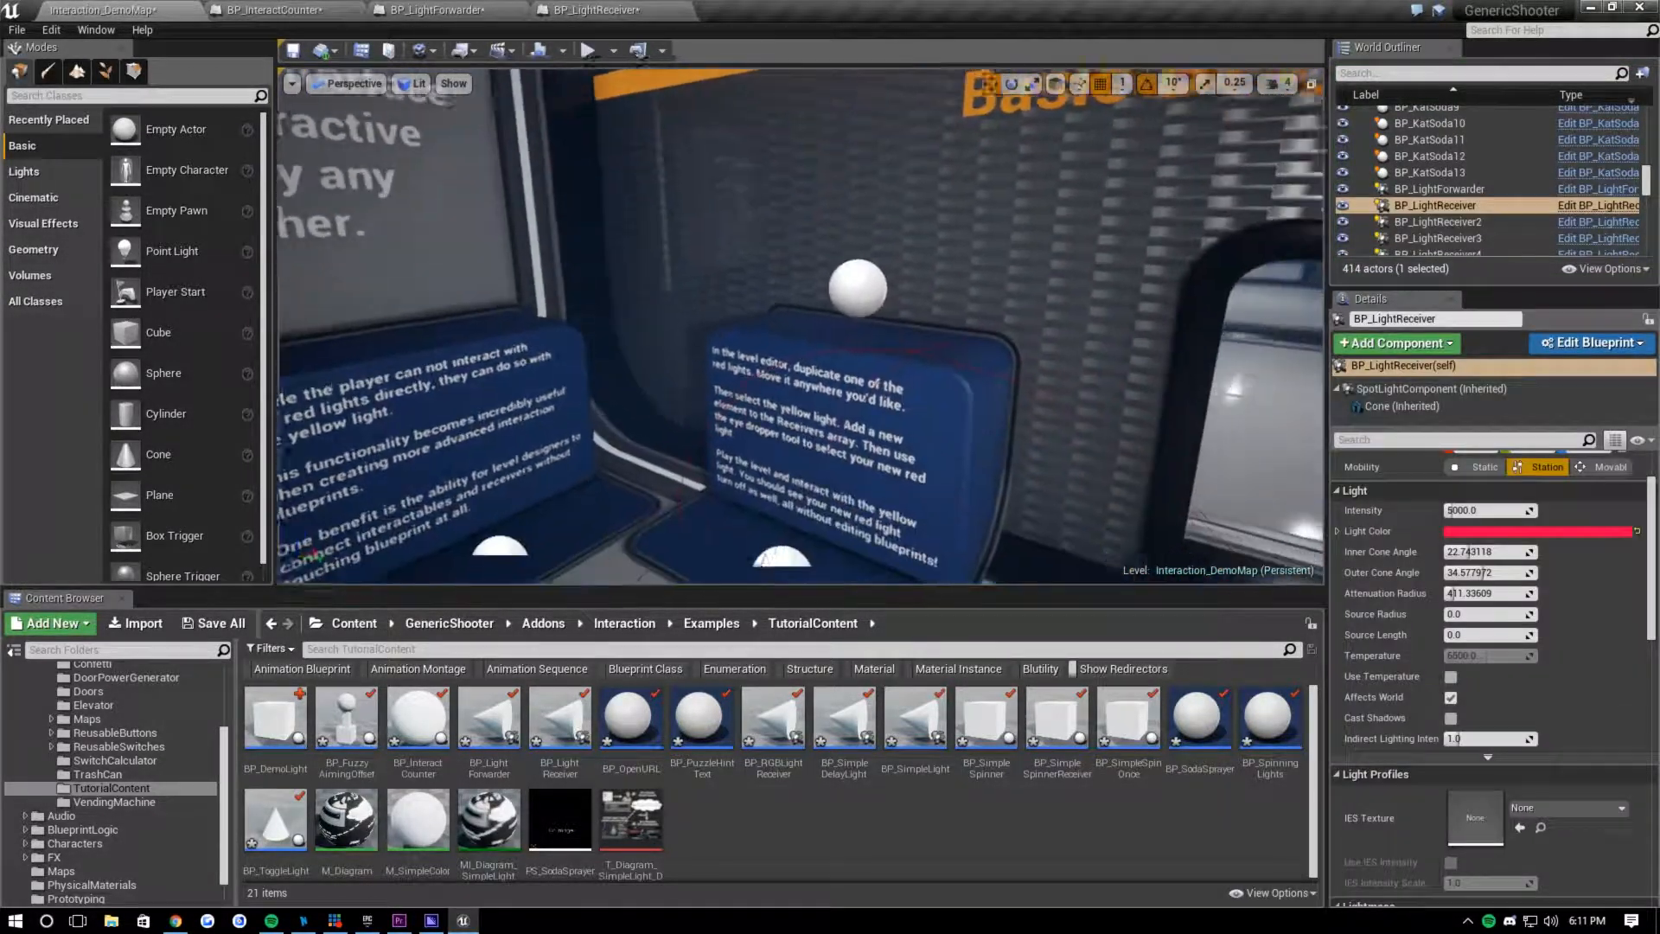
right_drag(836, 281, 865, 281)
key(w)
click(836, 281)
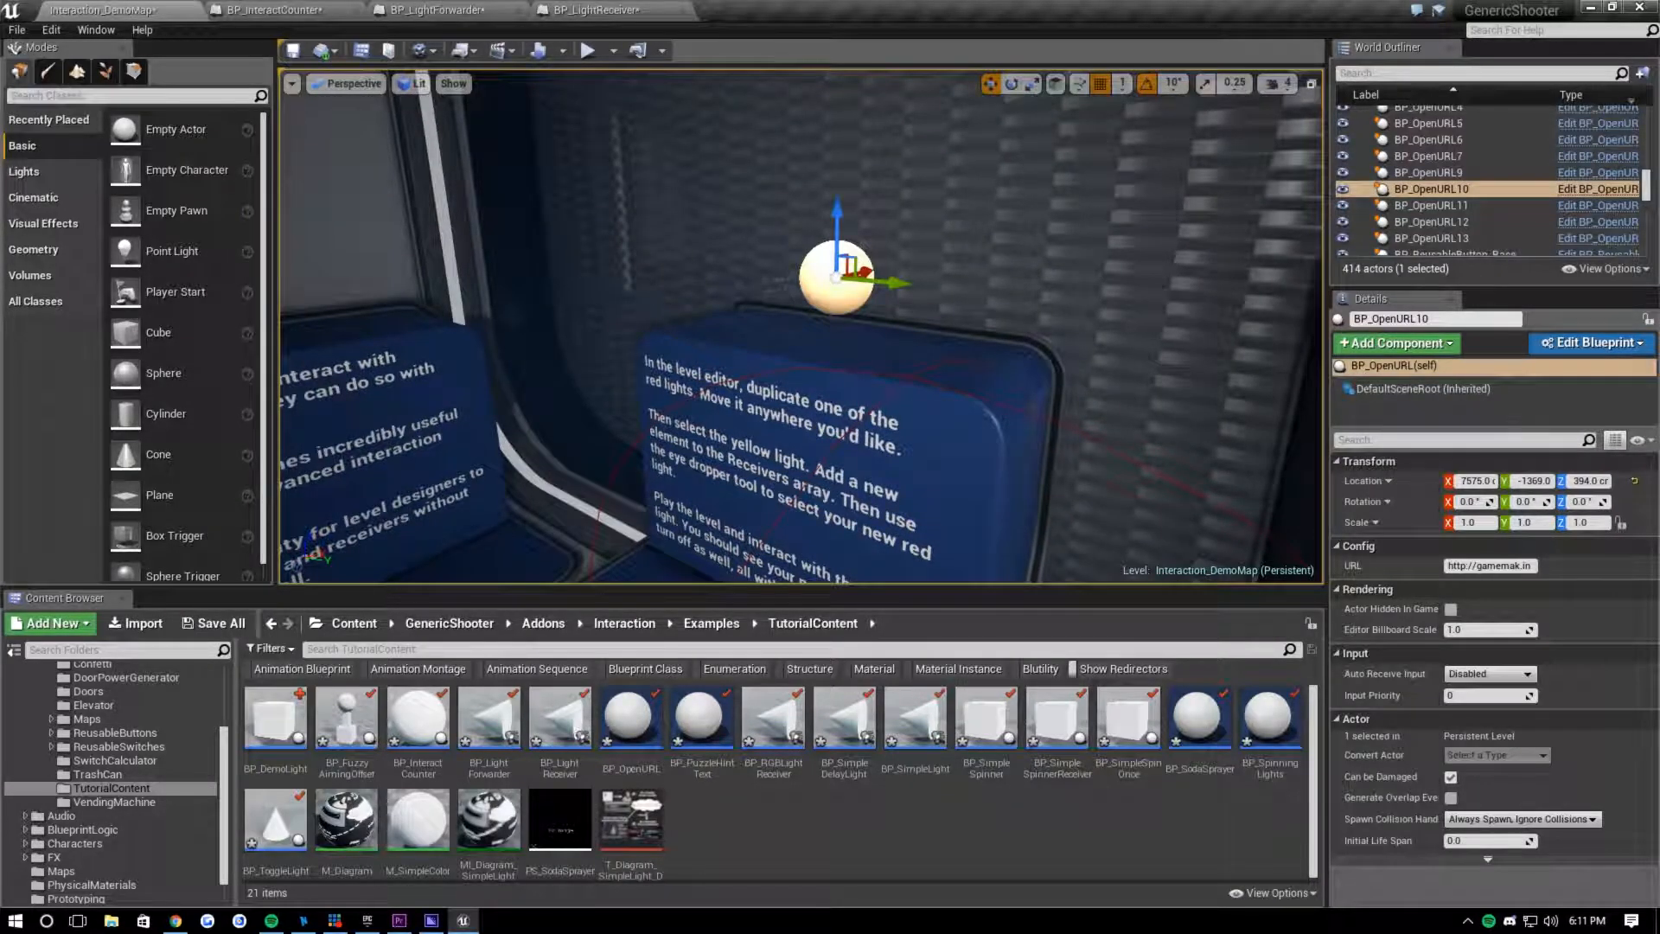
click(1581, 189)
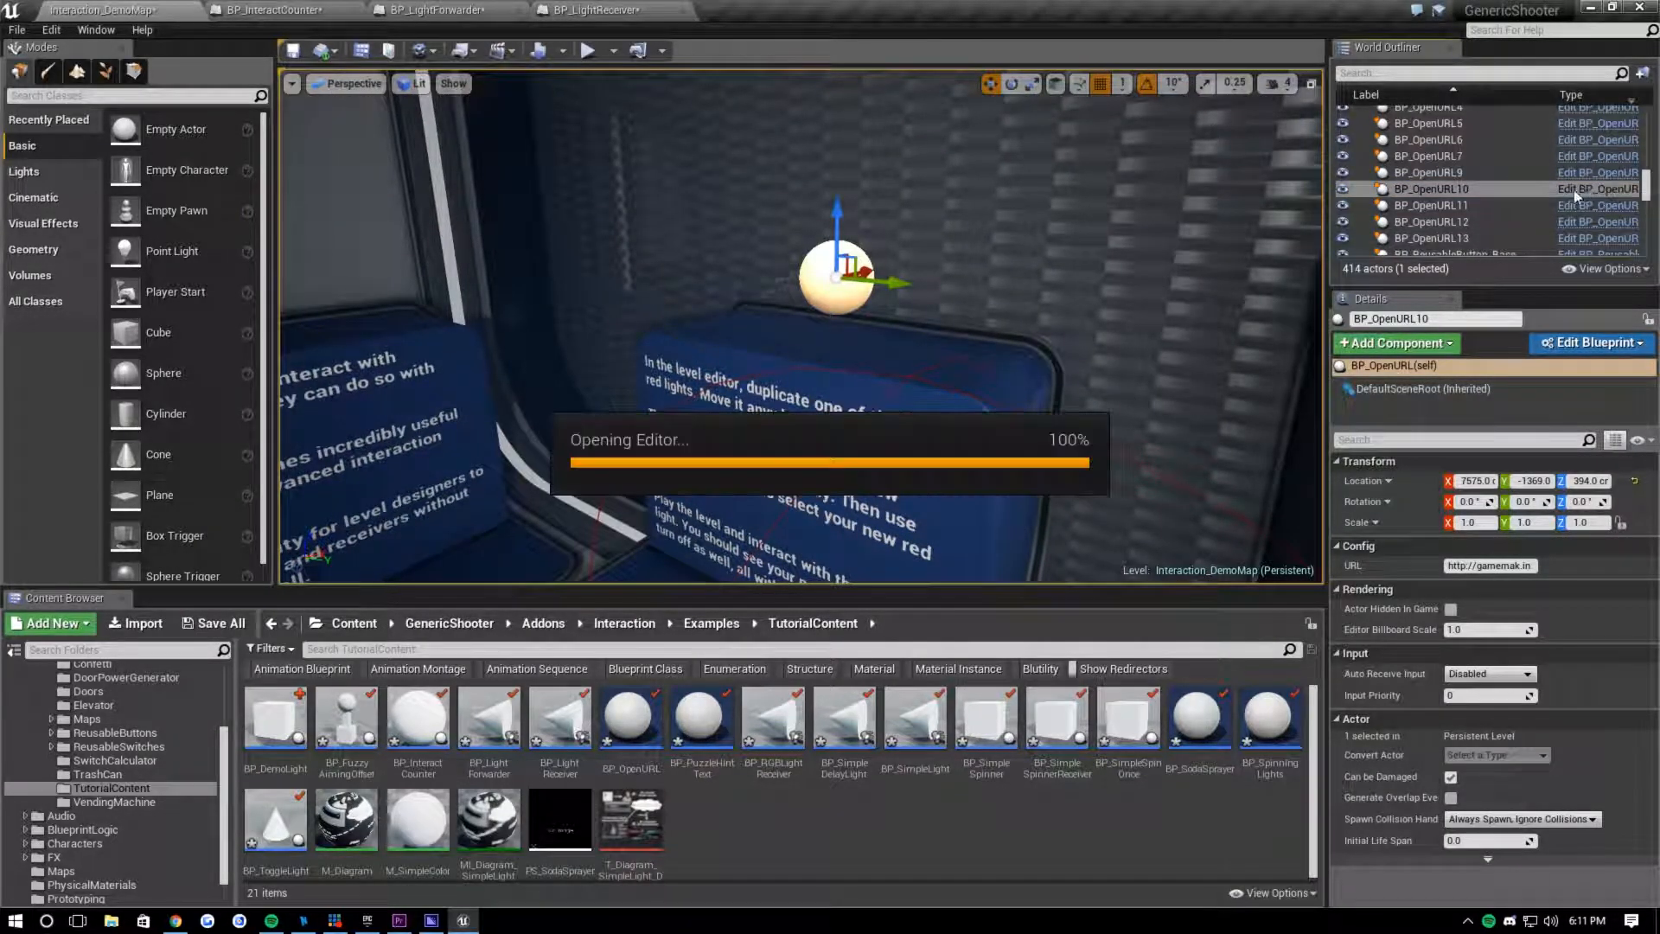
drag(419, 229, 626, 472)
click(621, 246)
drag(726, 266, 919, 499)
click(874, 458)
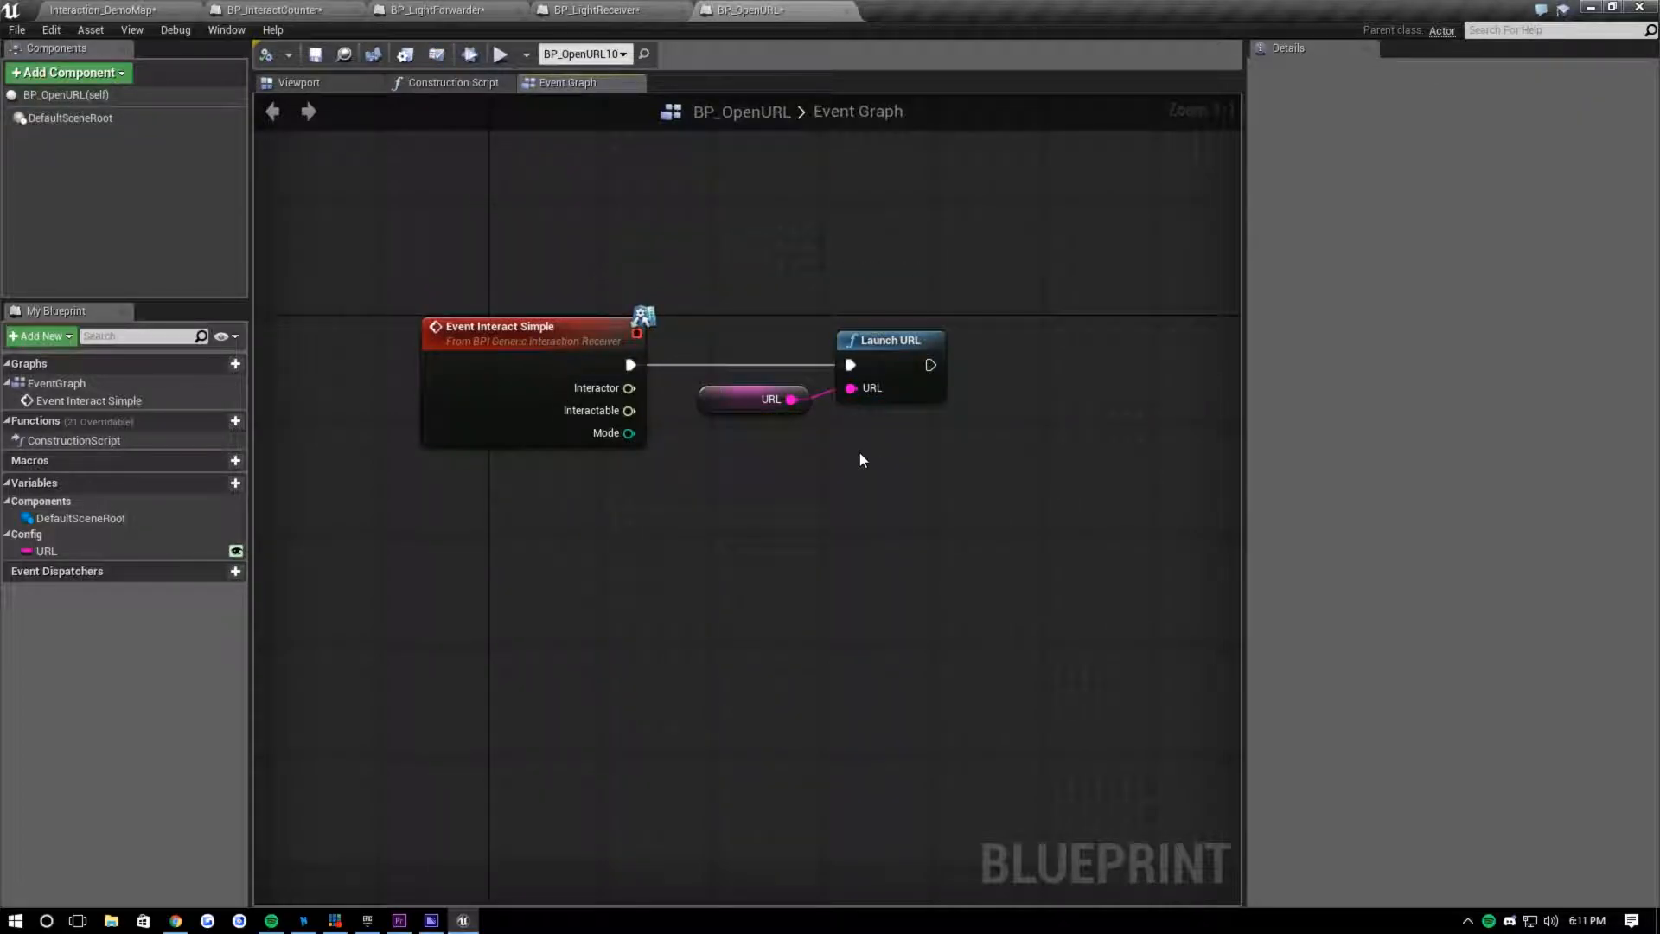
- Back in Interaction_DemoMap, add an element to the red button's Receivers array and pick the white BP_OpenURL10 sphere for it
click(118, 7)
right_drag(796, 346, 867, 445)
key(w)
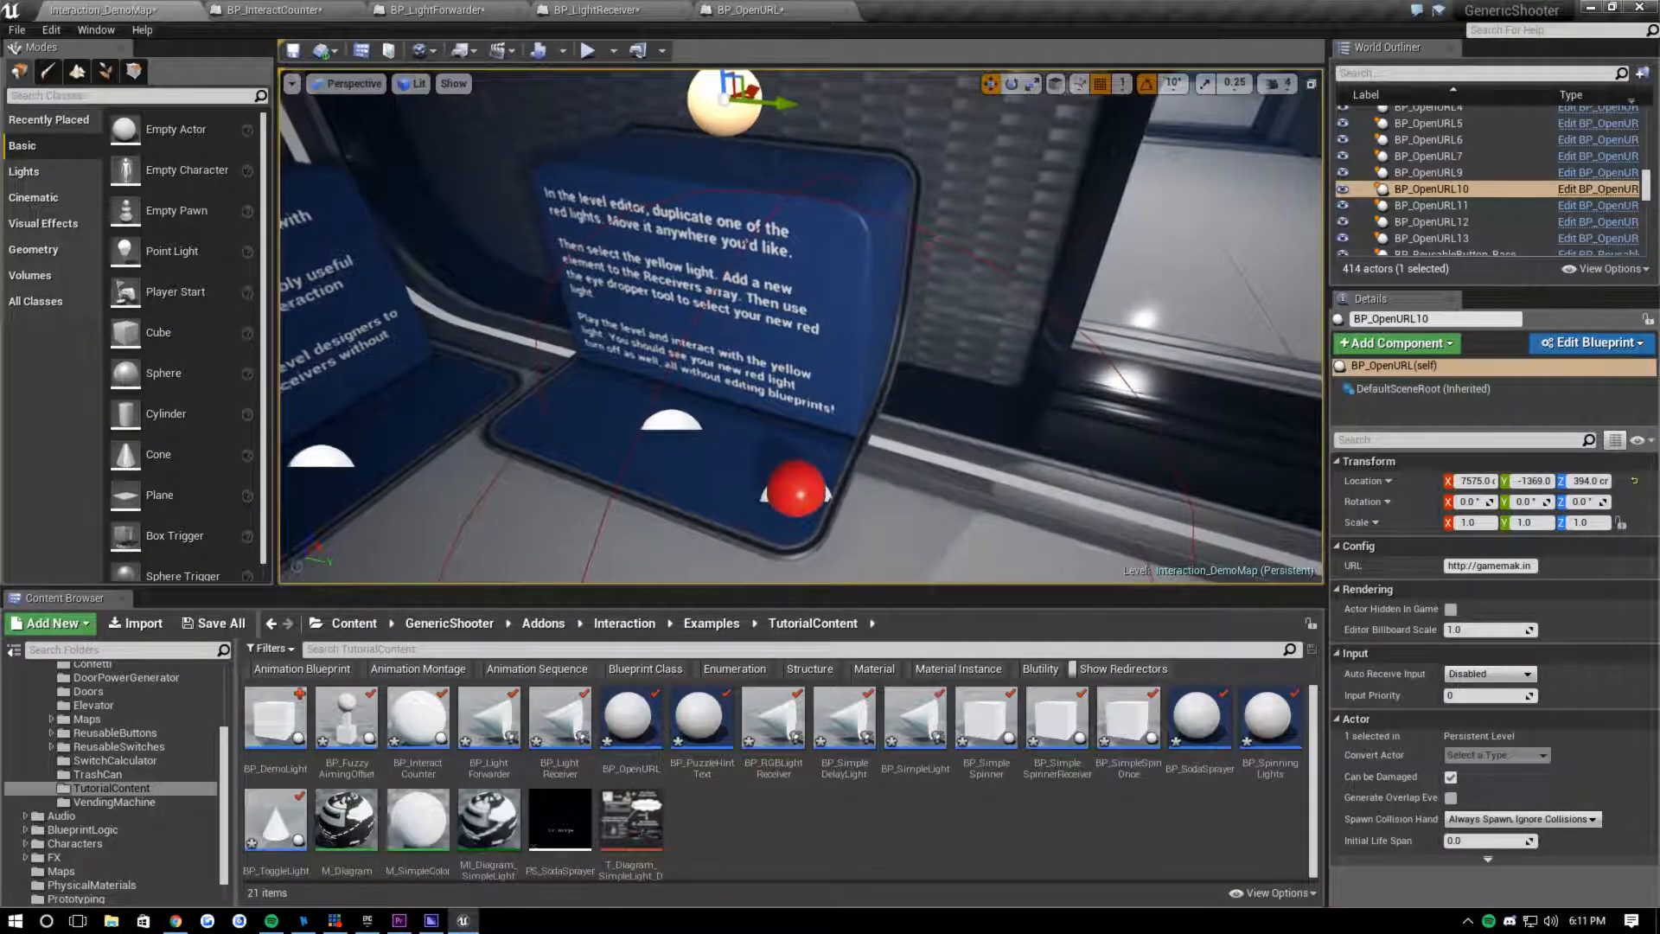
click(796, 473)
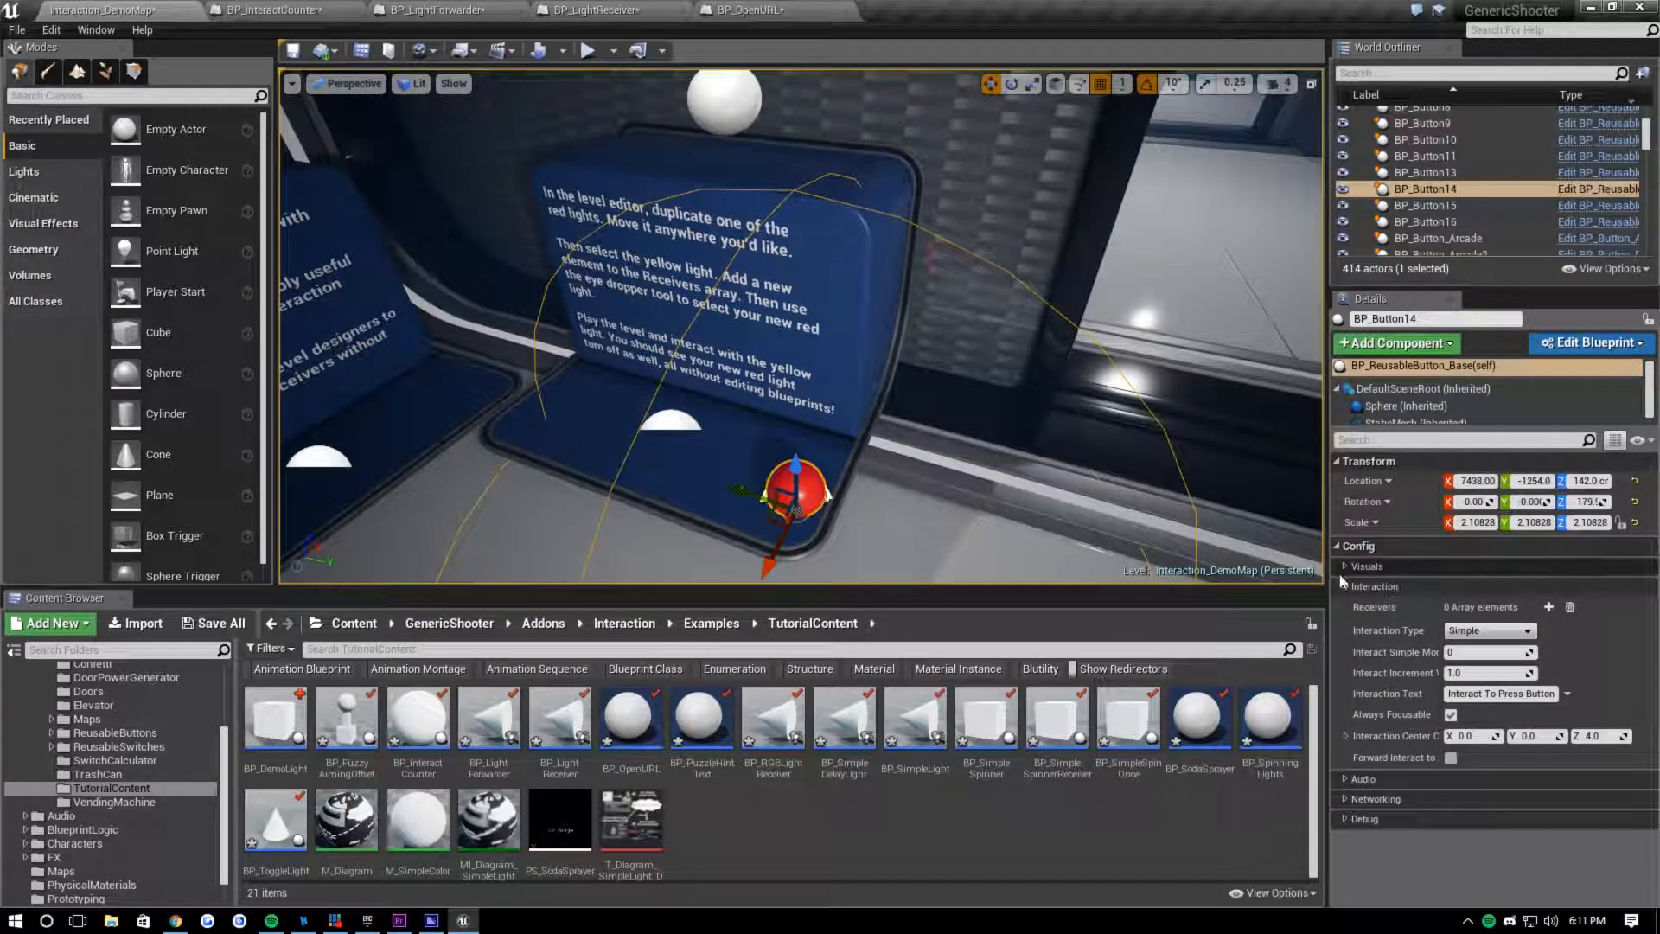
click(1549, 607)
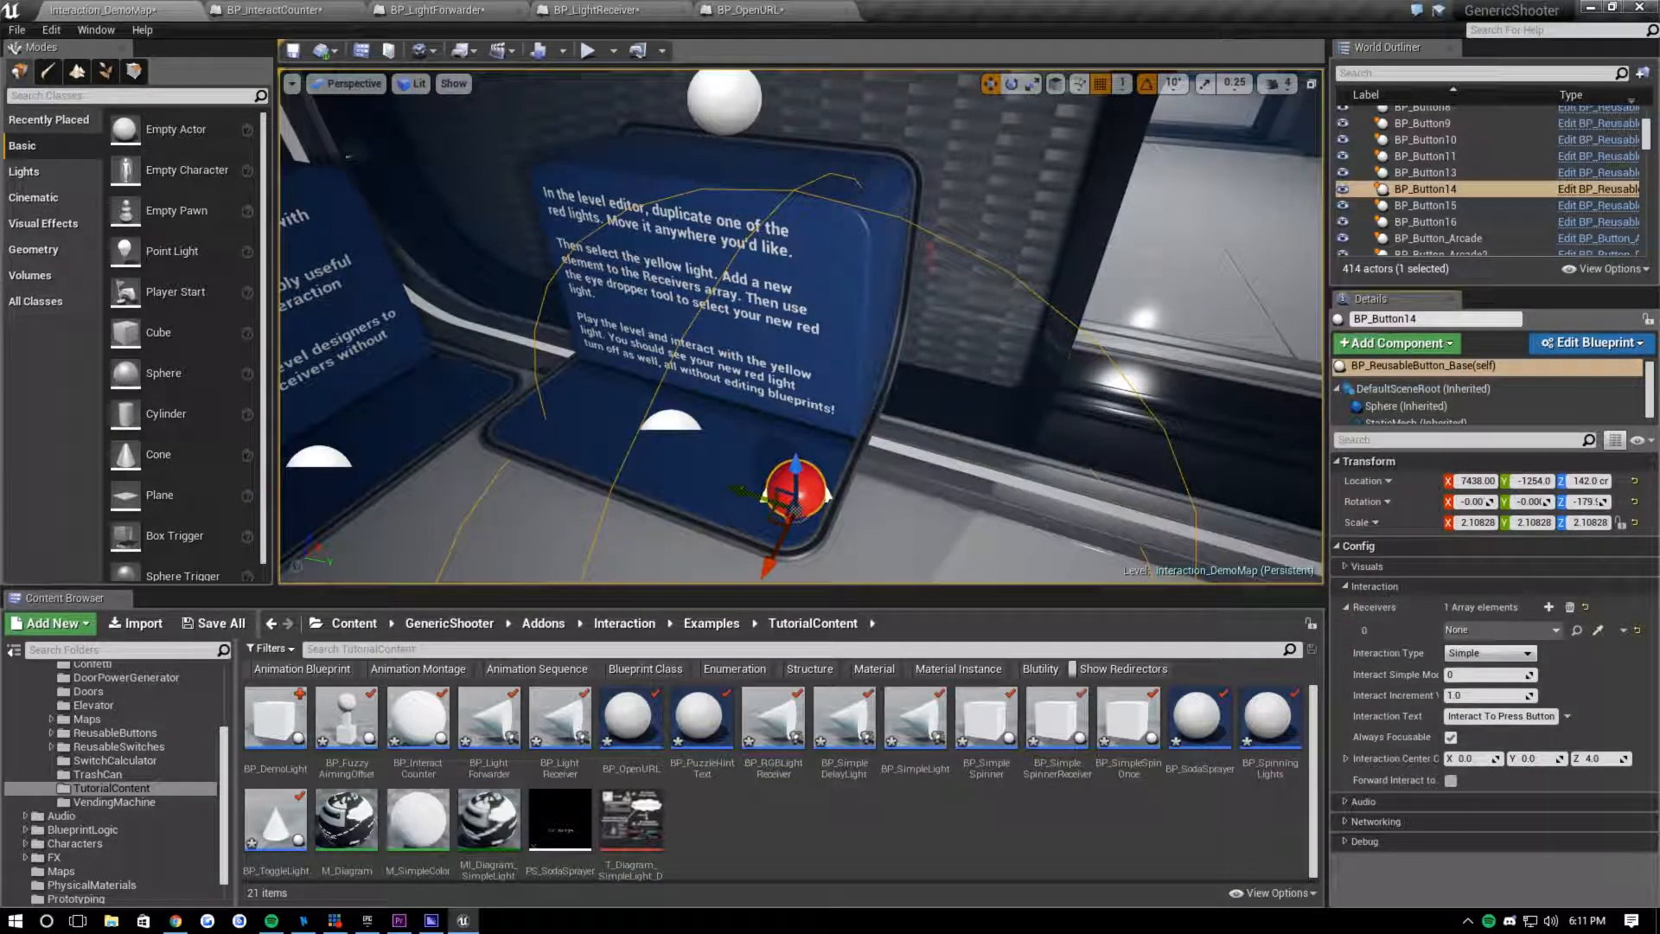
right_drag(1038, 415, 1021, 372)
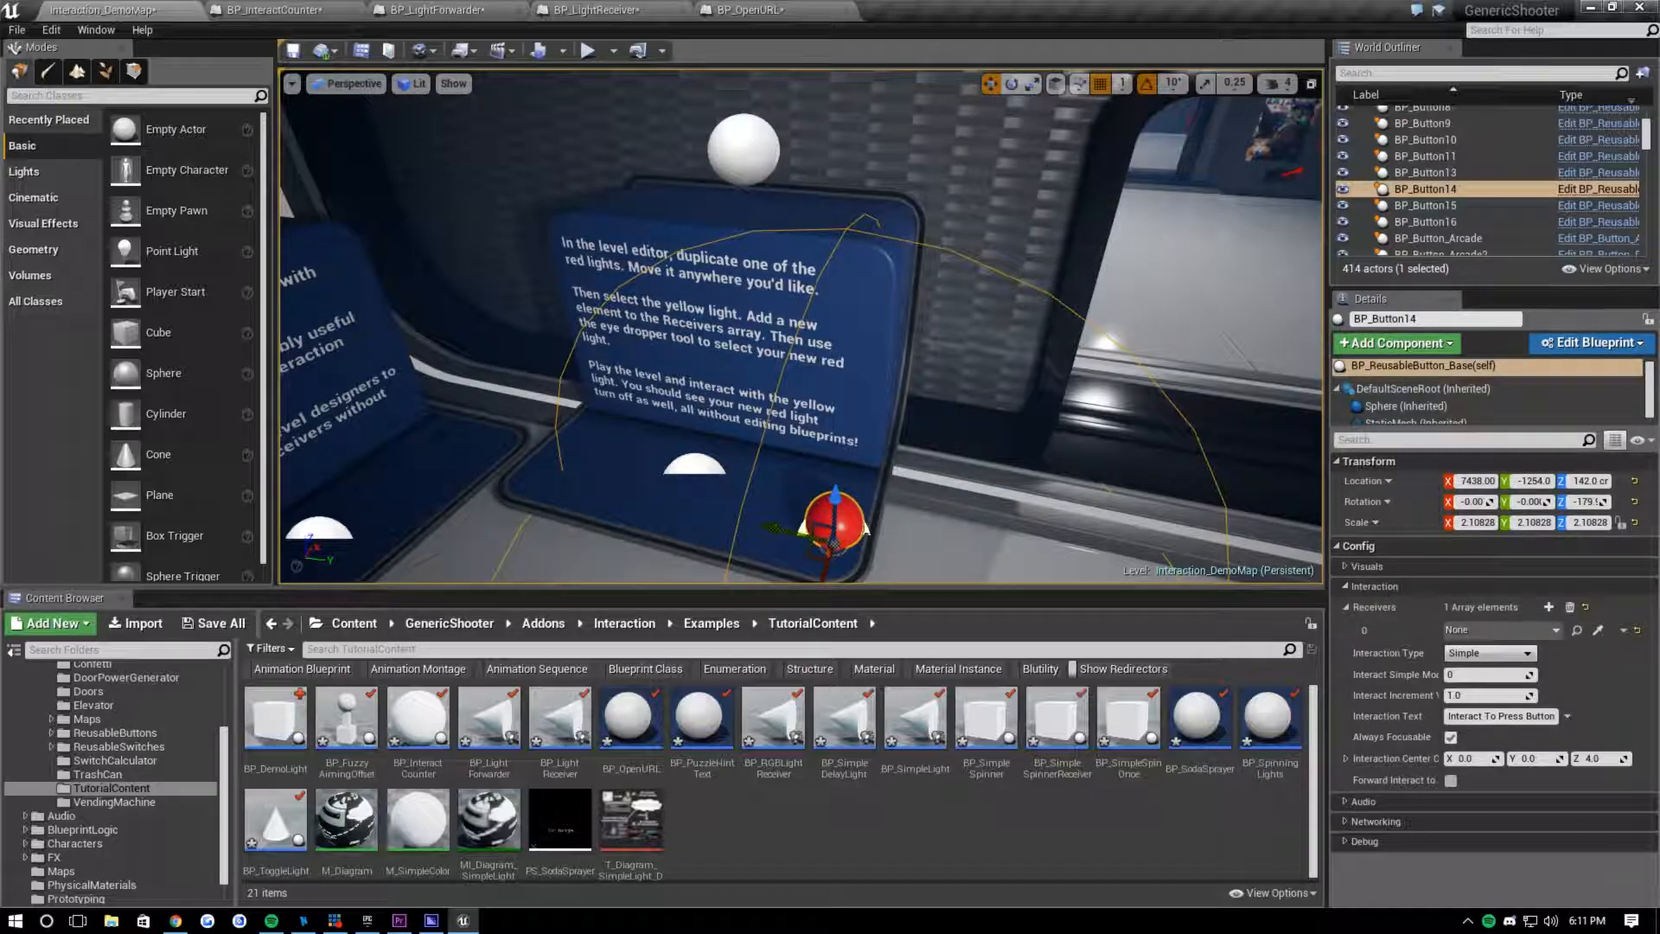
click(1598, 630)
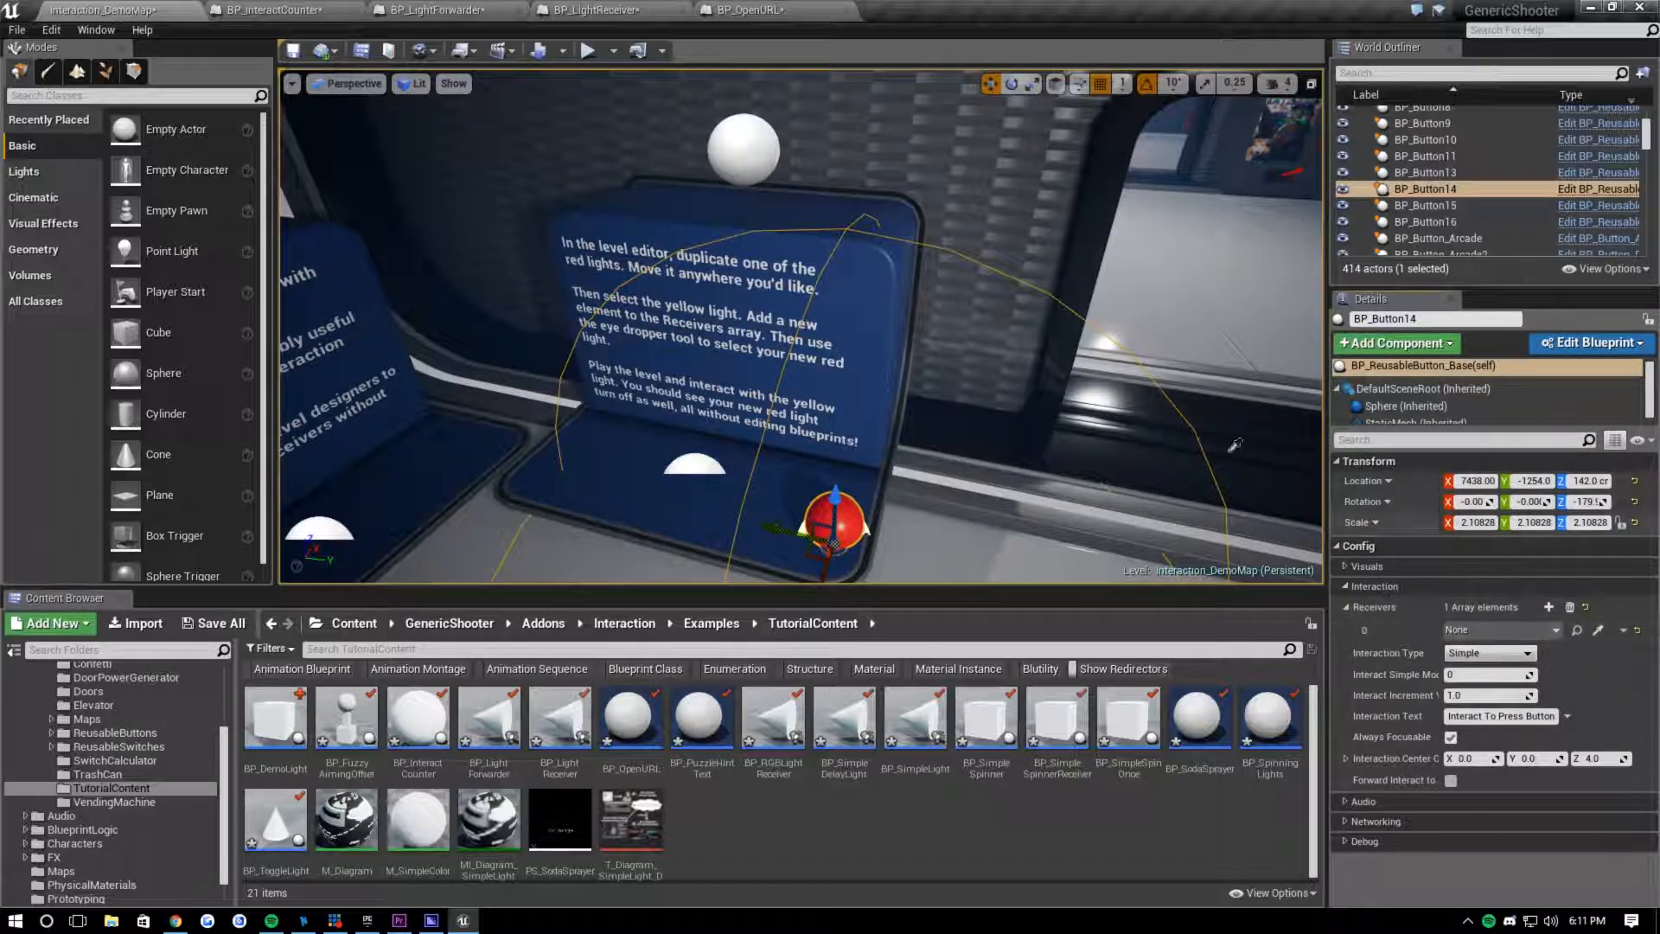
click(739, 153)
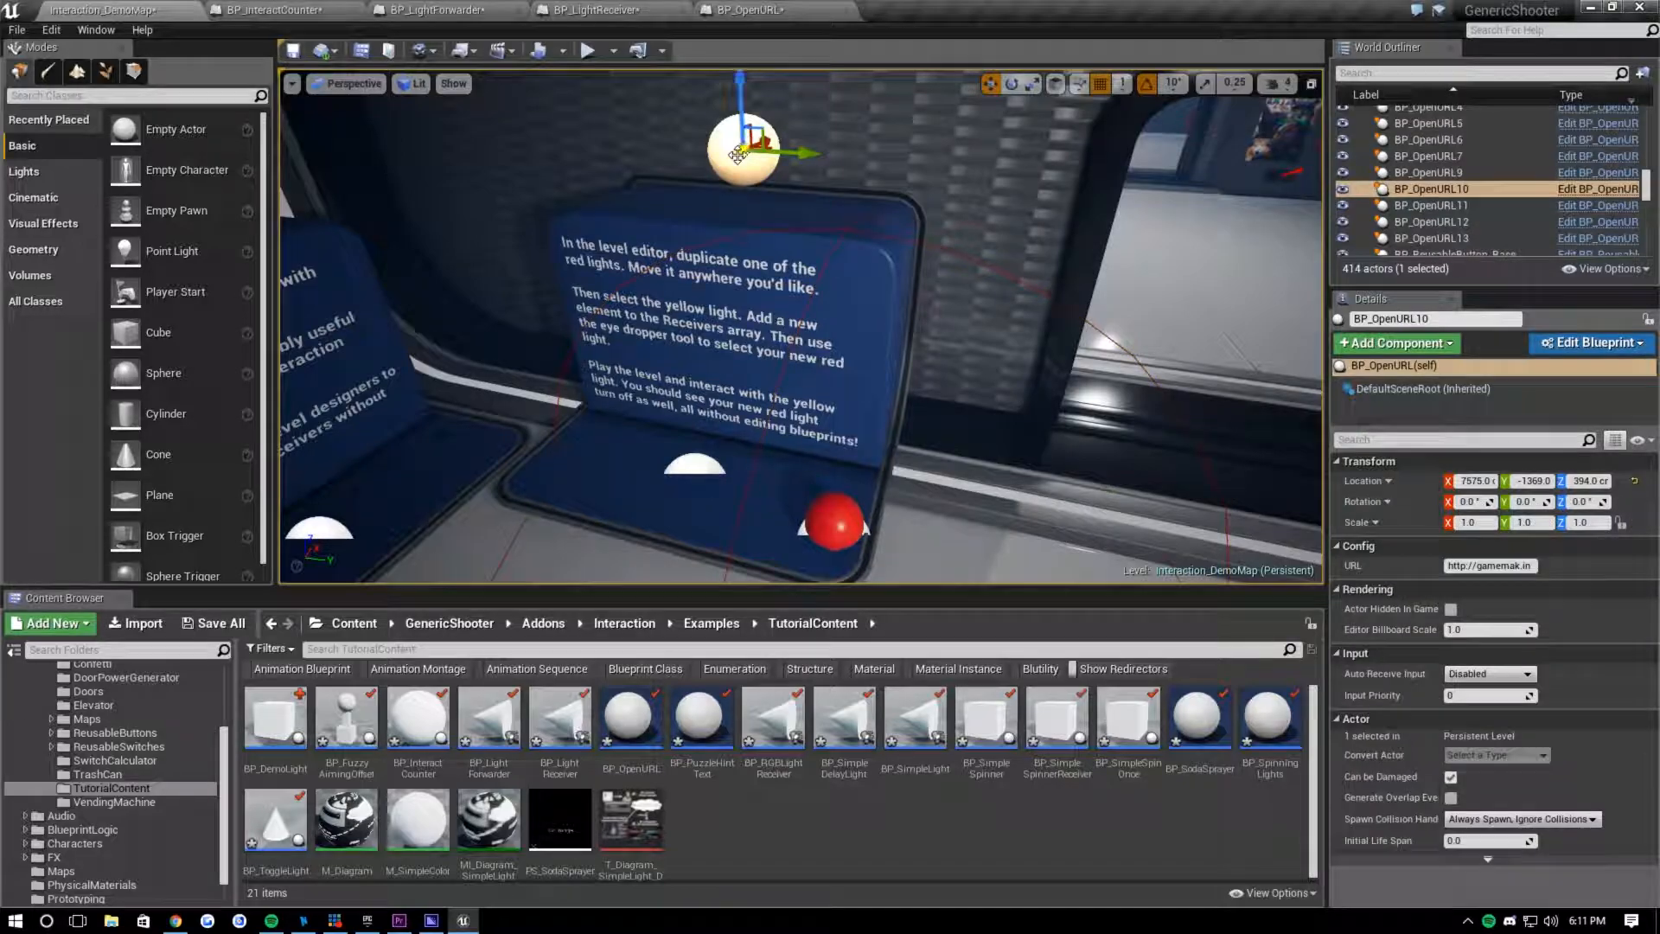
- Set the URL of BP_OpenURL10 to google.com
click(1497, 566)
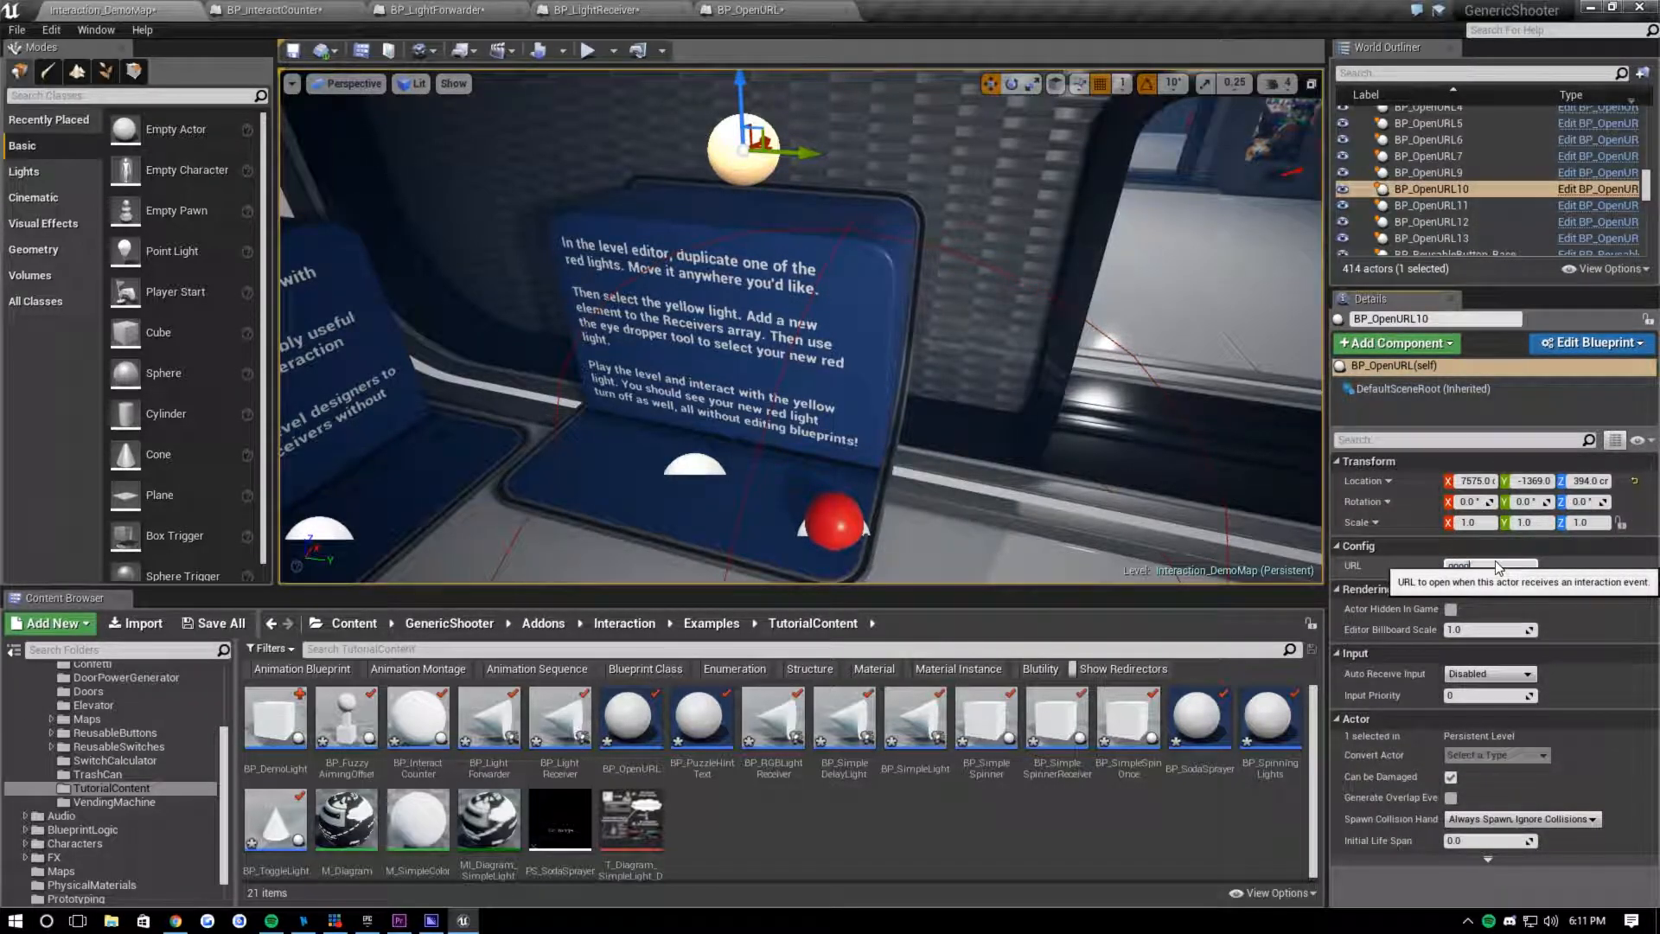
key(s)
right_drag(952, 294, 955, 336)
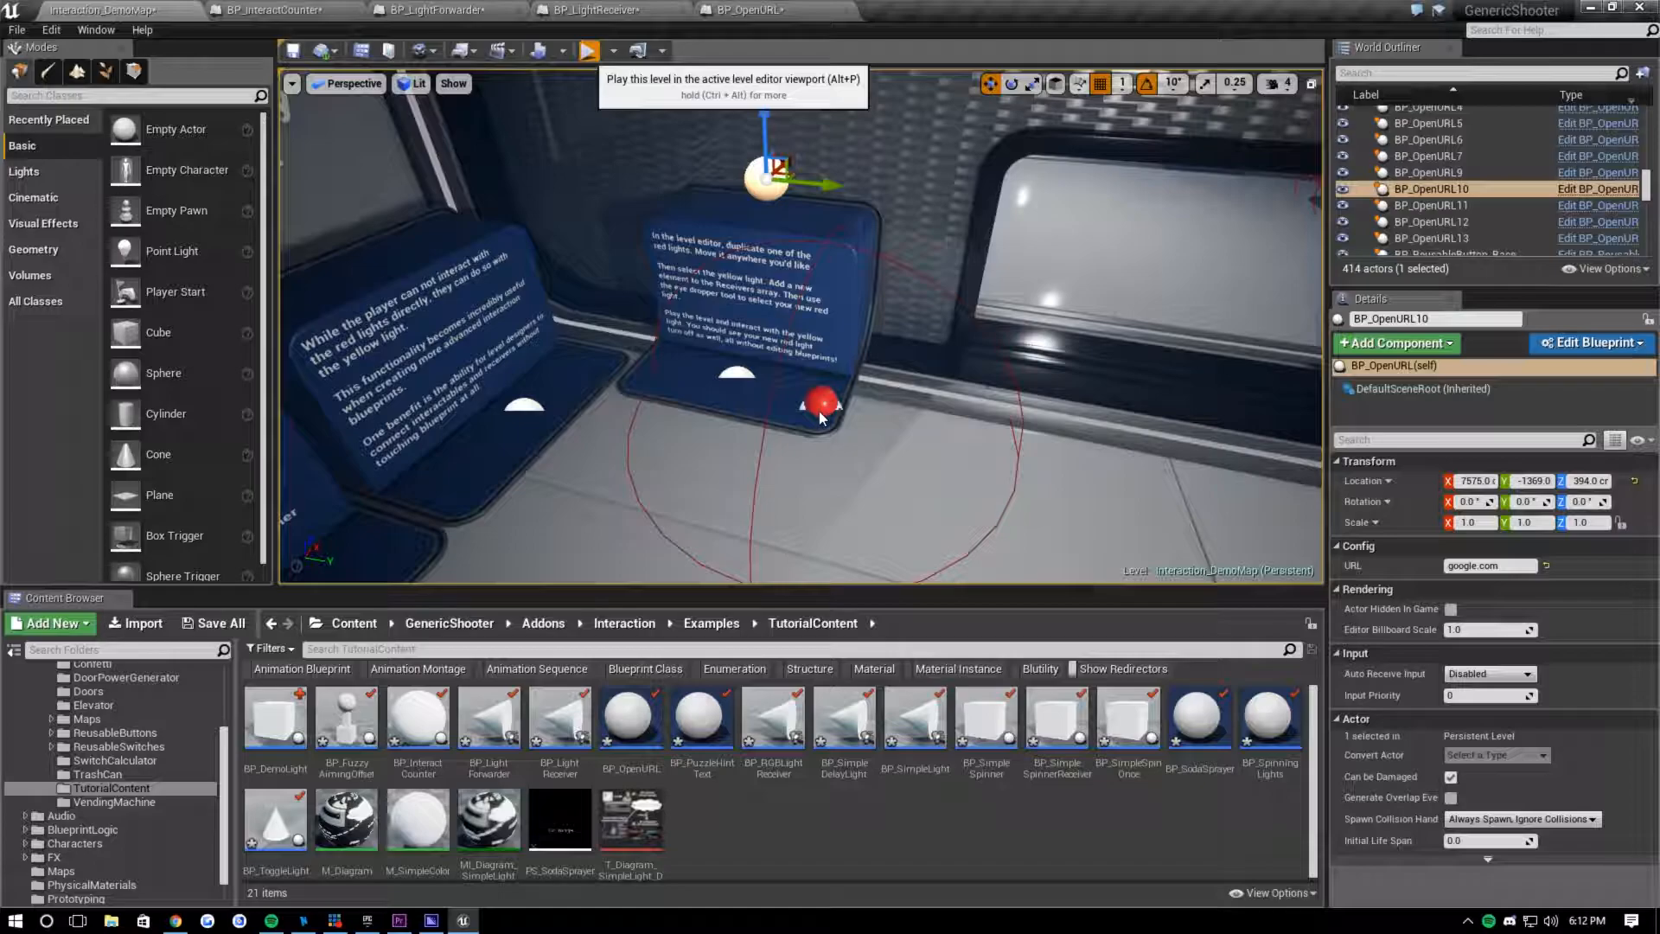
- Play the level, interact with the red button to test its URL launch, dismiss the browser window and stop playing
key(alt+p)
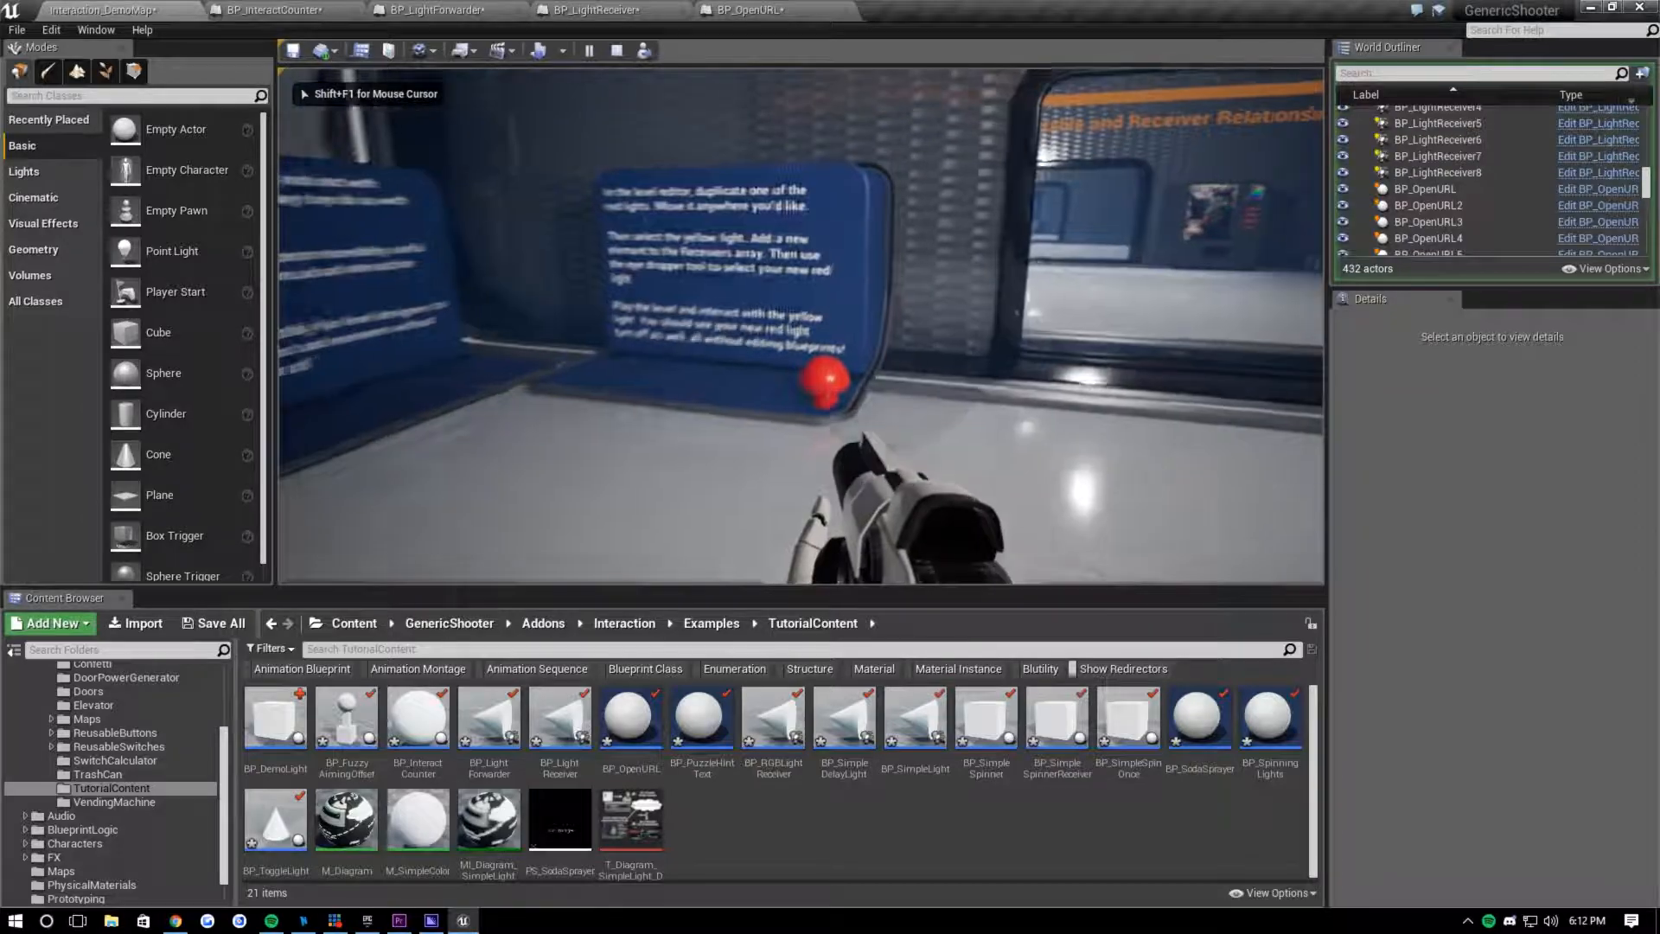
key(shift+F1)
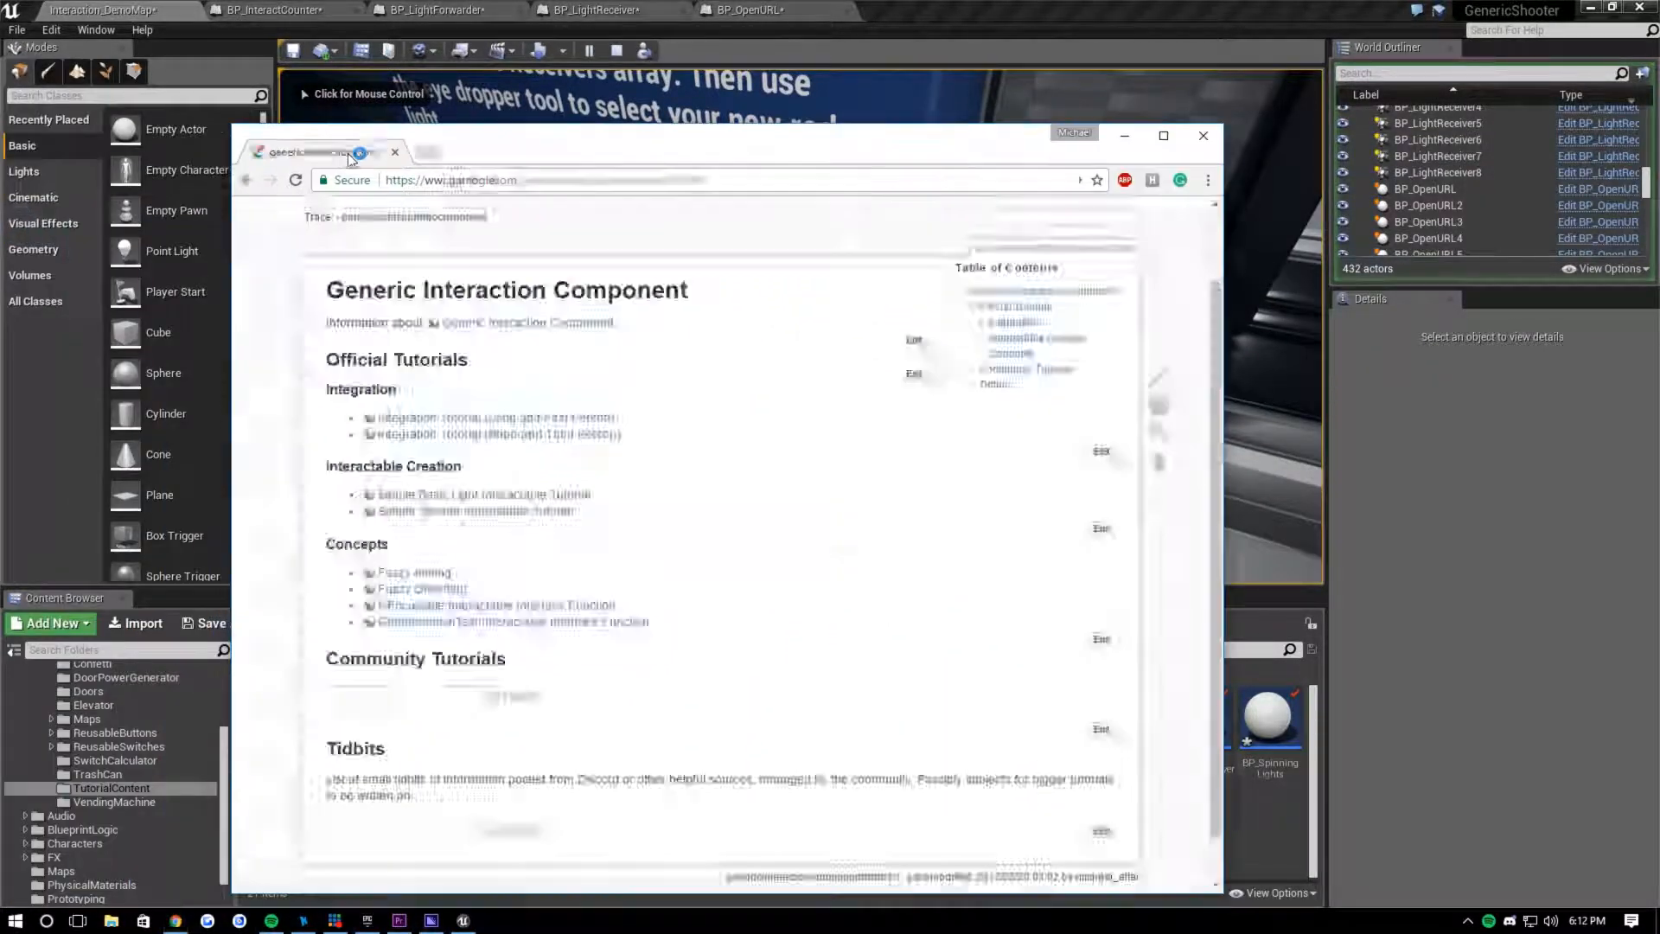
drag(360, 151, 506, 136)
click(452, 127)
click(884, 42)
click(894, 83)
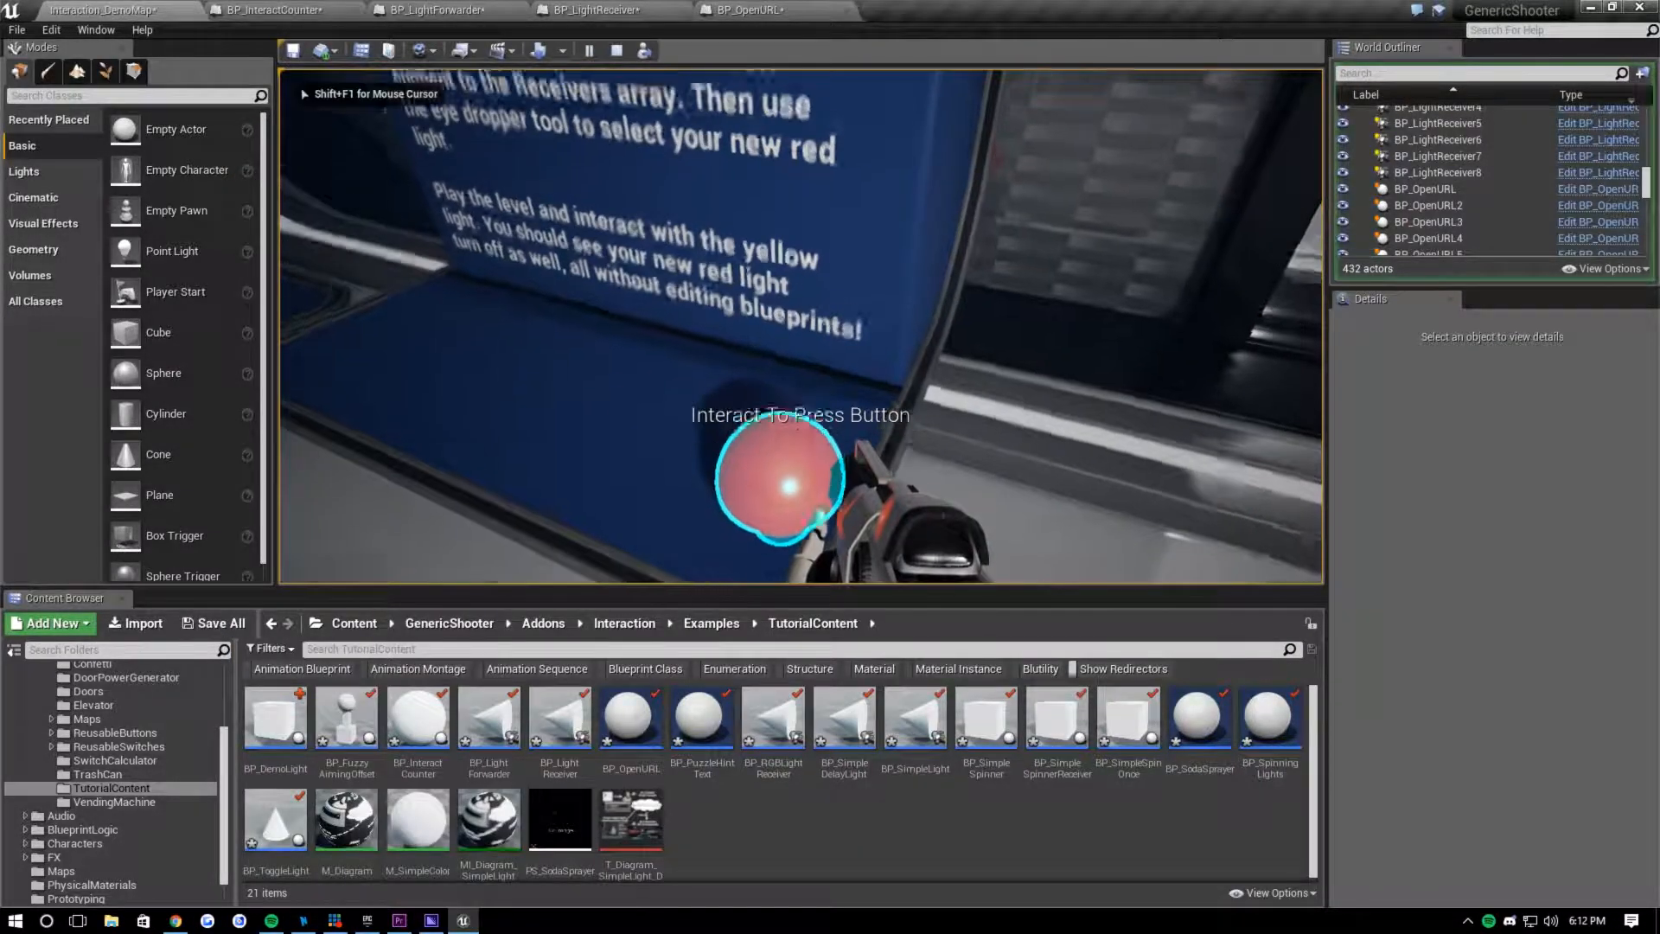
key(s)
key(Escape)
- Add a third element to the yellow BP_LightForwarder's Receivers array and assign BP_OpenURL10 to it by picking the white sphere
right_drag(801, 327, 752, 259)
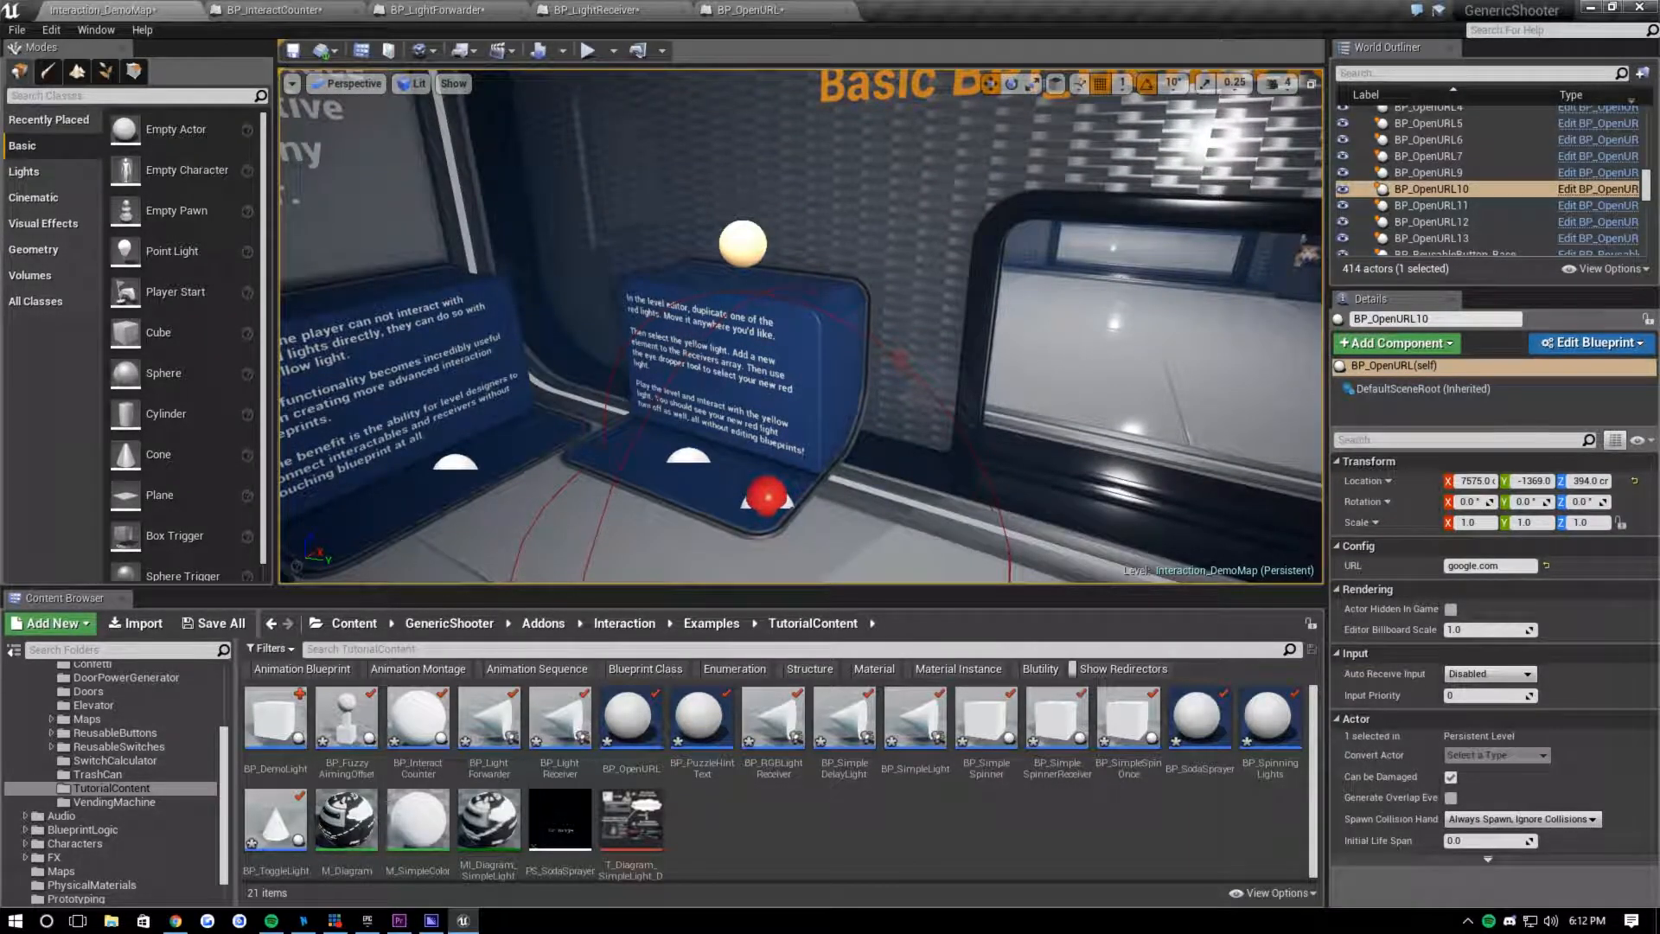
right_drag(801, 327, 484, 333)
key(w)
key(w)
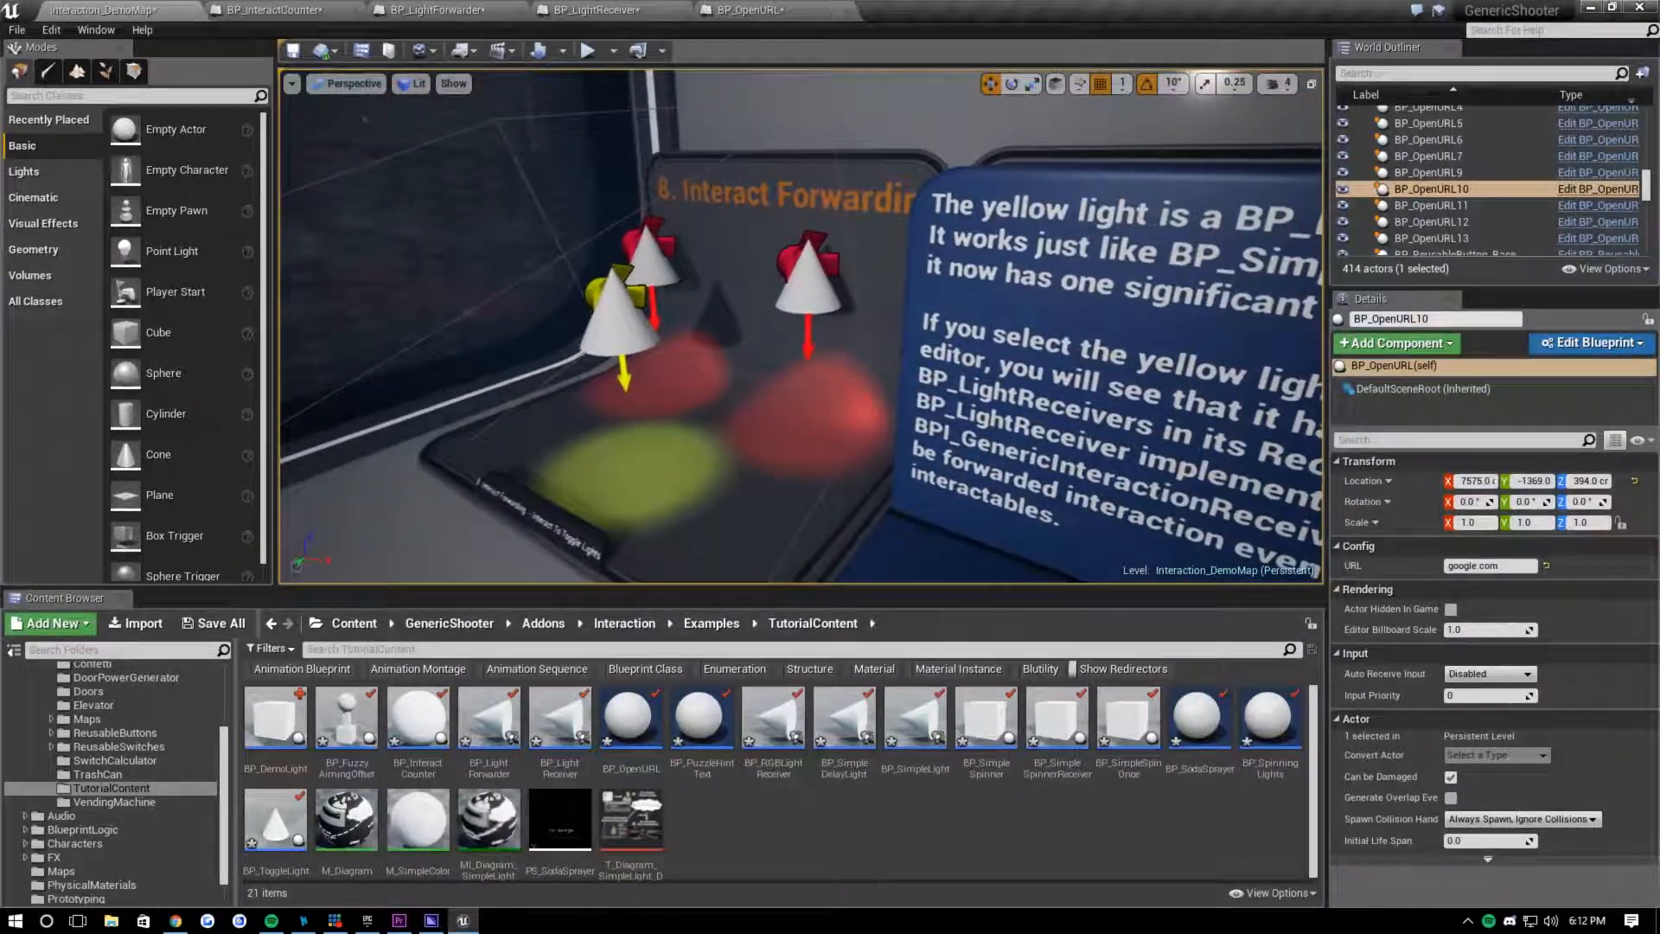
right_drag(484, 333, 743, 294)
click(743, 294)
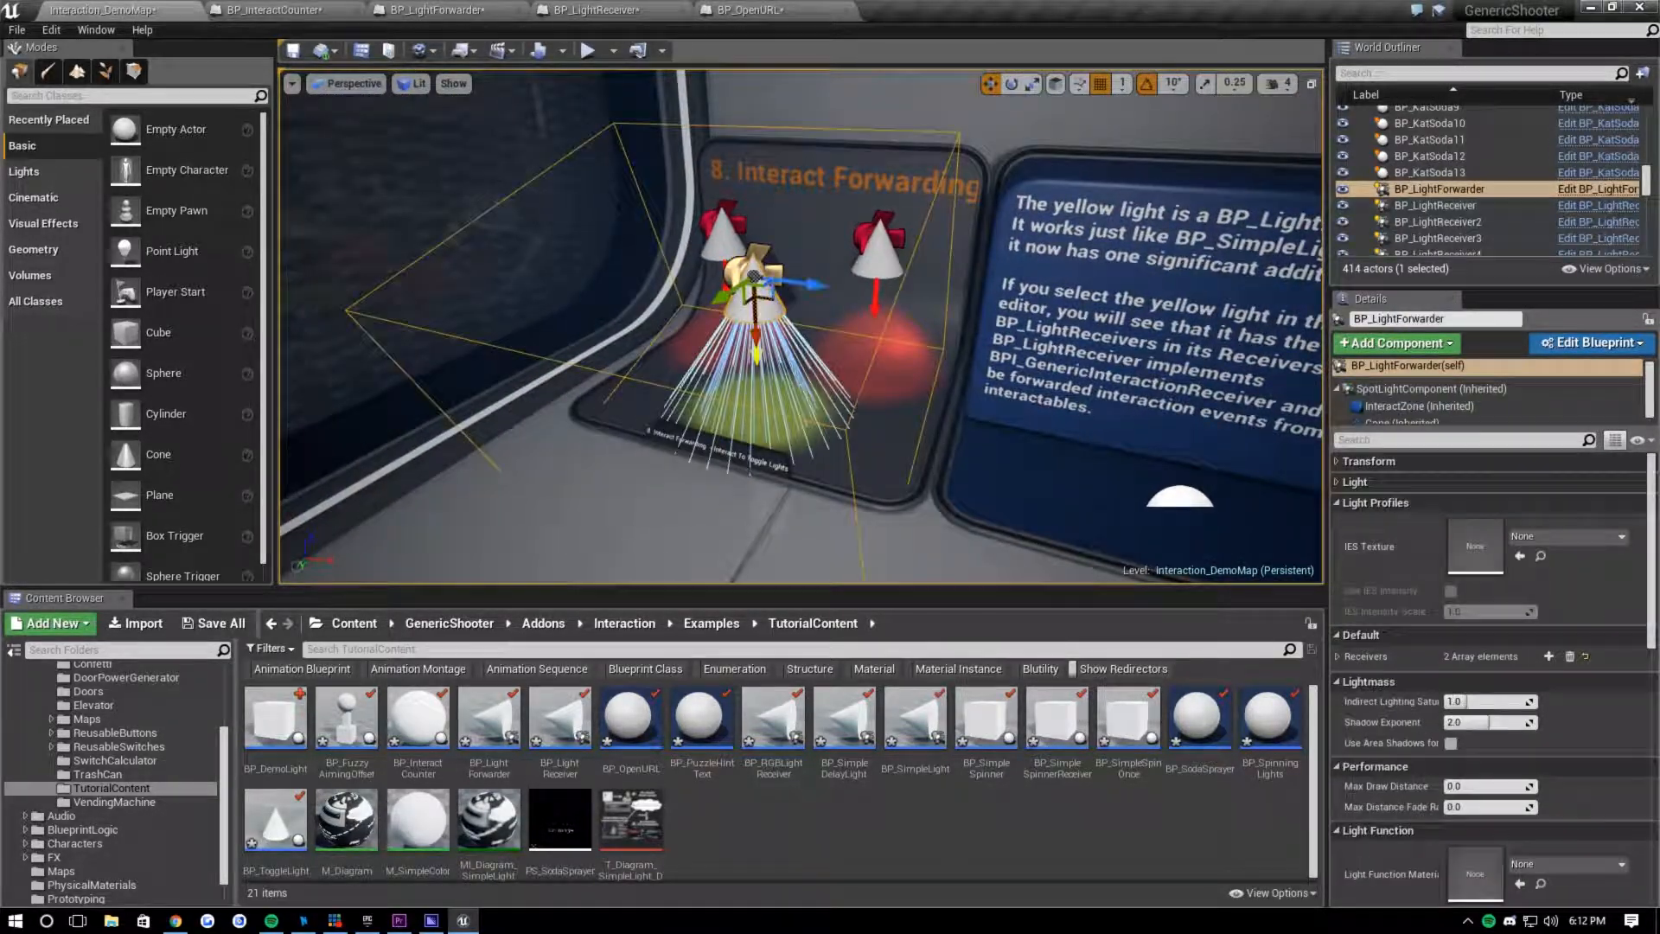
click(1337, 655)
mouse_move(778, 320)
right_down()
mouse_move(969, 316)
mouse_move(632, 324)
mouse_move(735, 303)
mouse_move(765, 320)
right_up()
right_drag(571, 467, 614, 484)
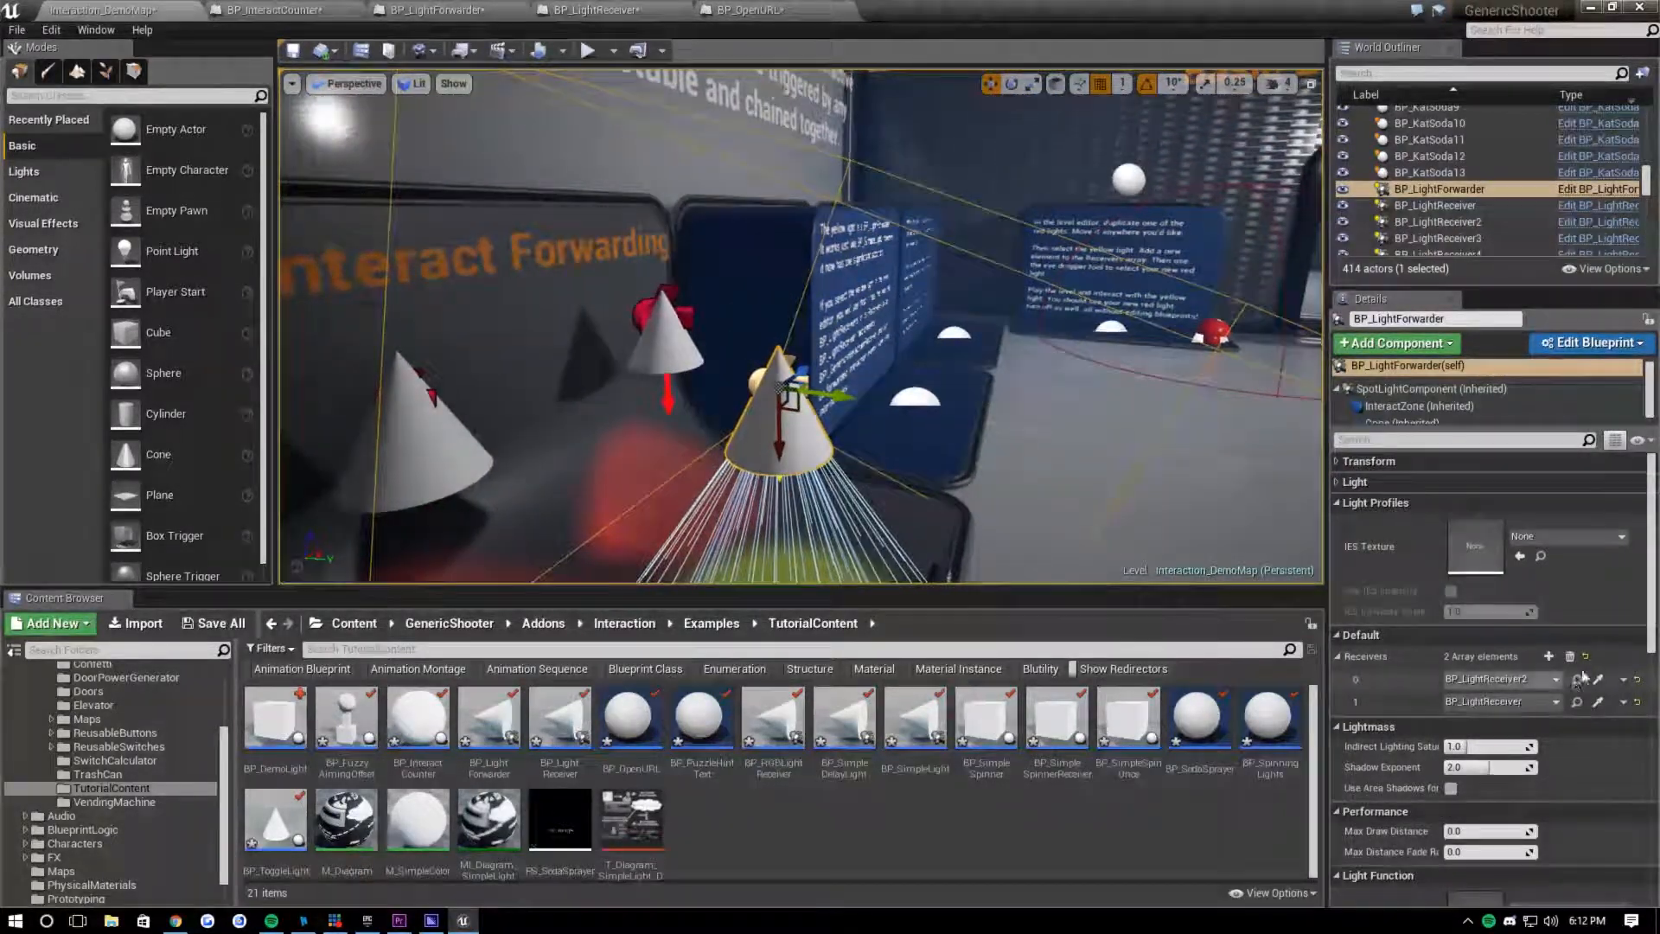
click(1549, 656)
click(1598, 723)
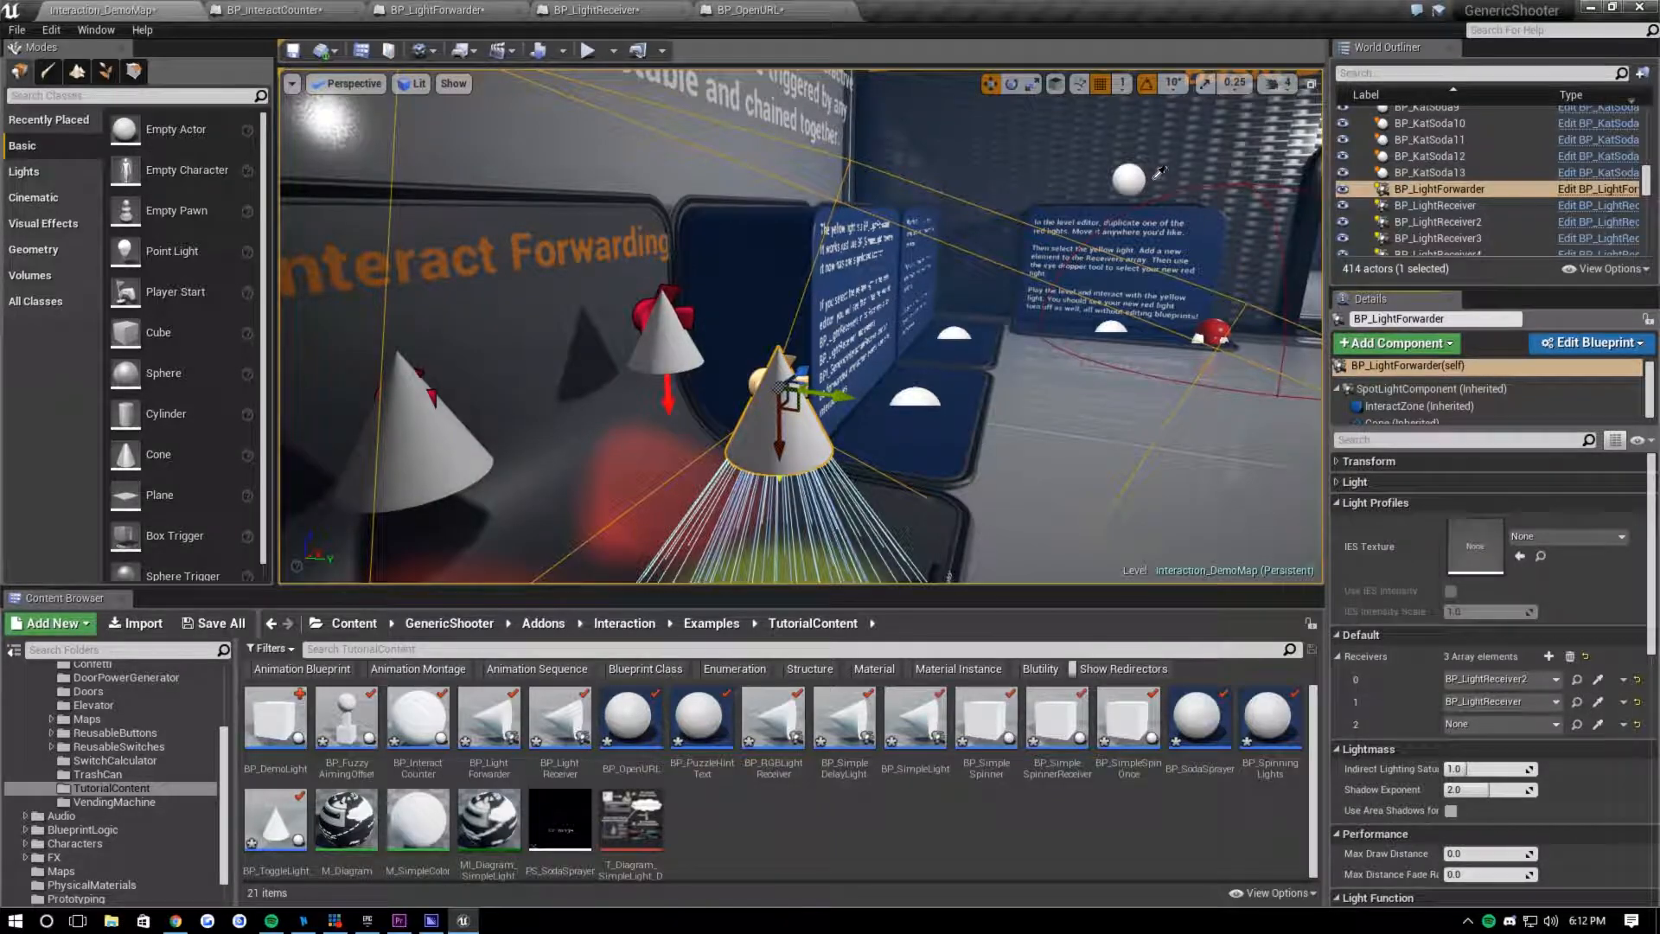
- Play the level, interact with the yellow light to test all three receivers, dismiss the browser window and stop playing
right_drag(951, 285, 743, 290)
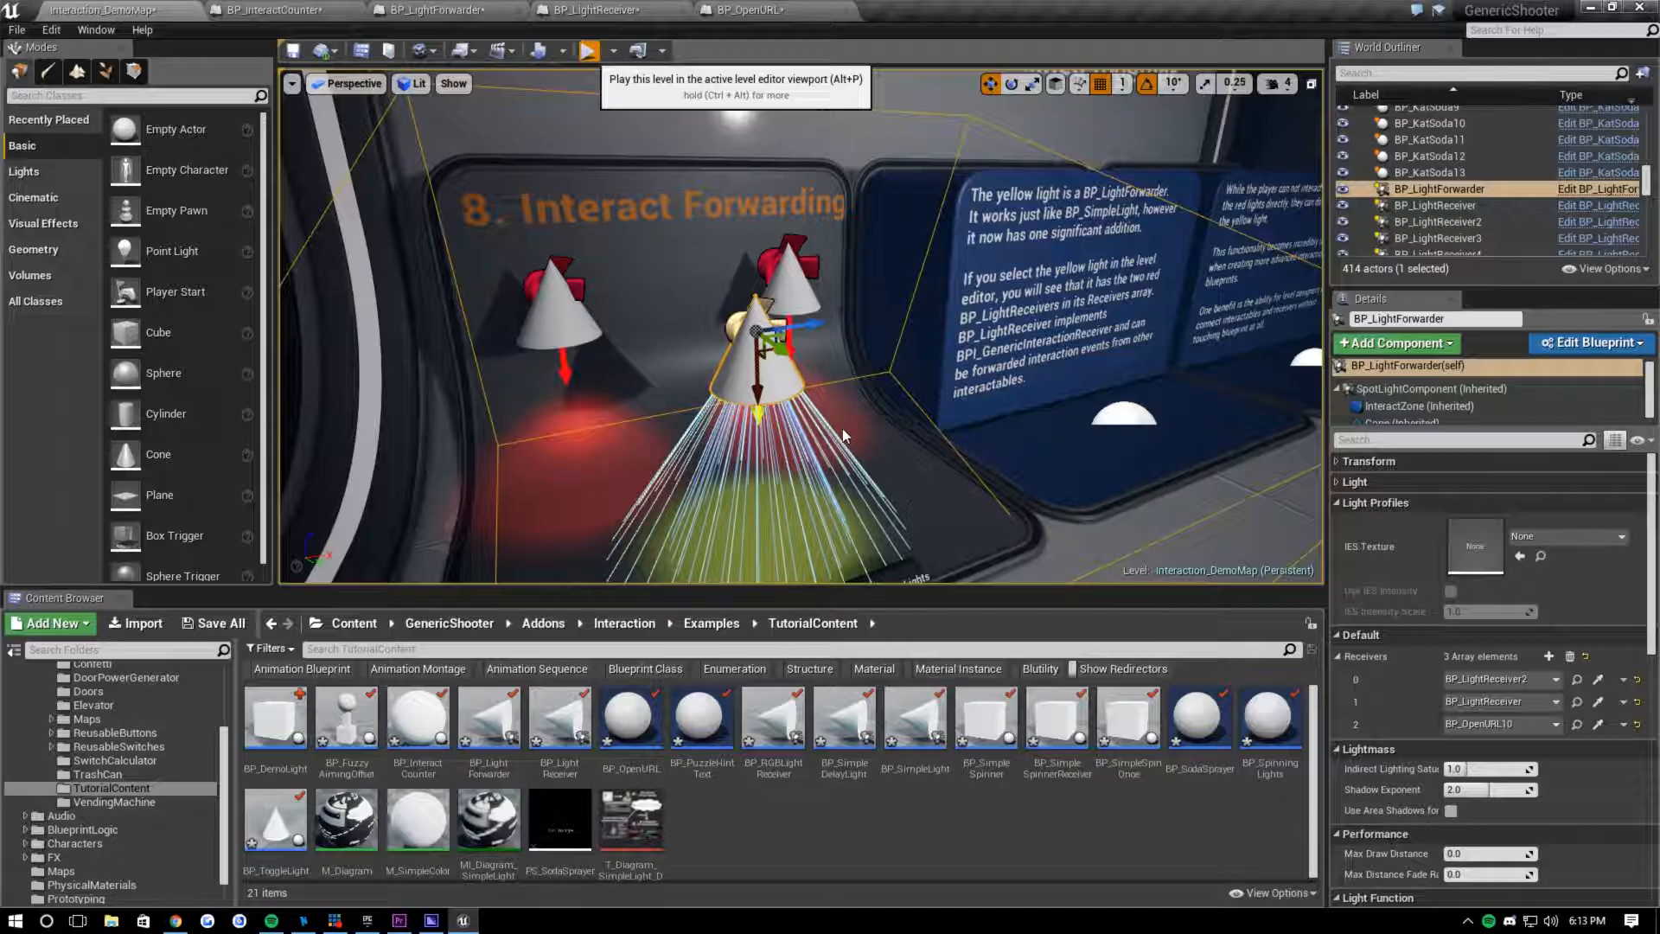
key(alt+p)
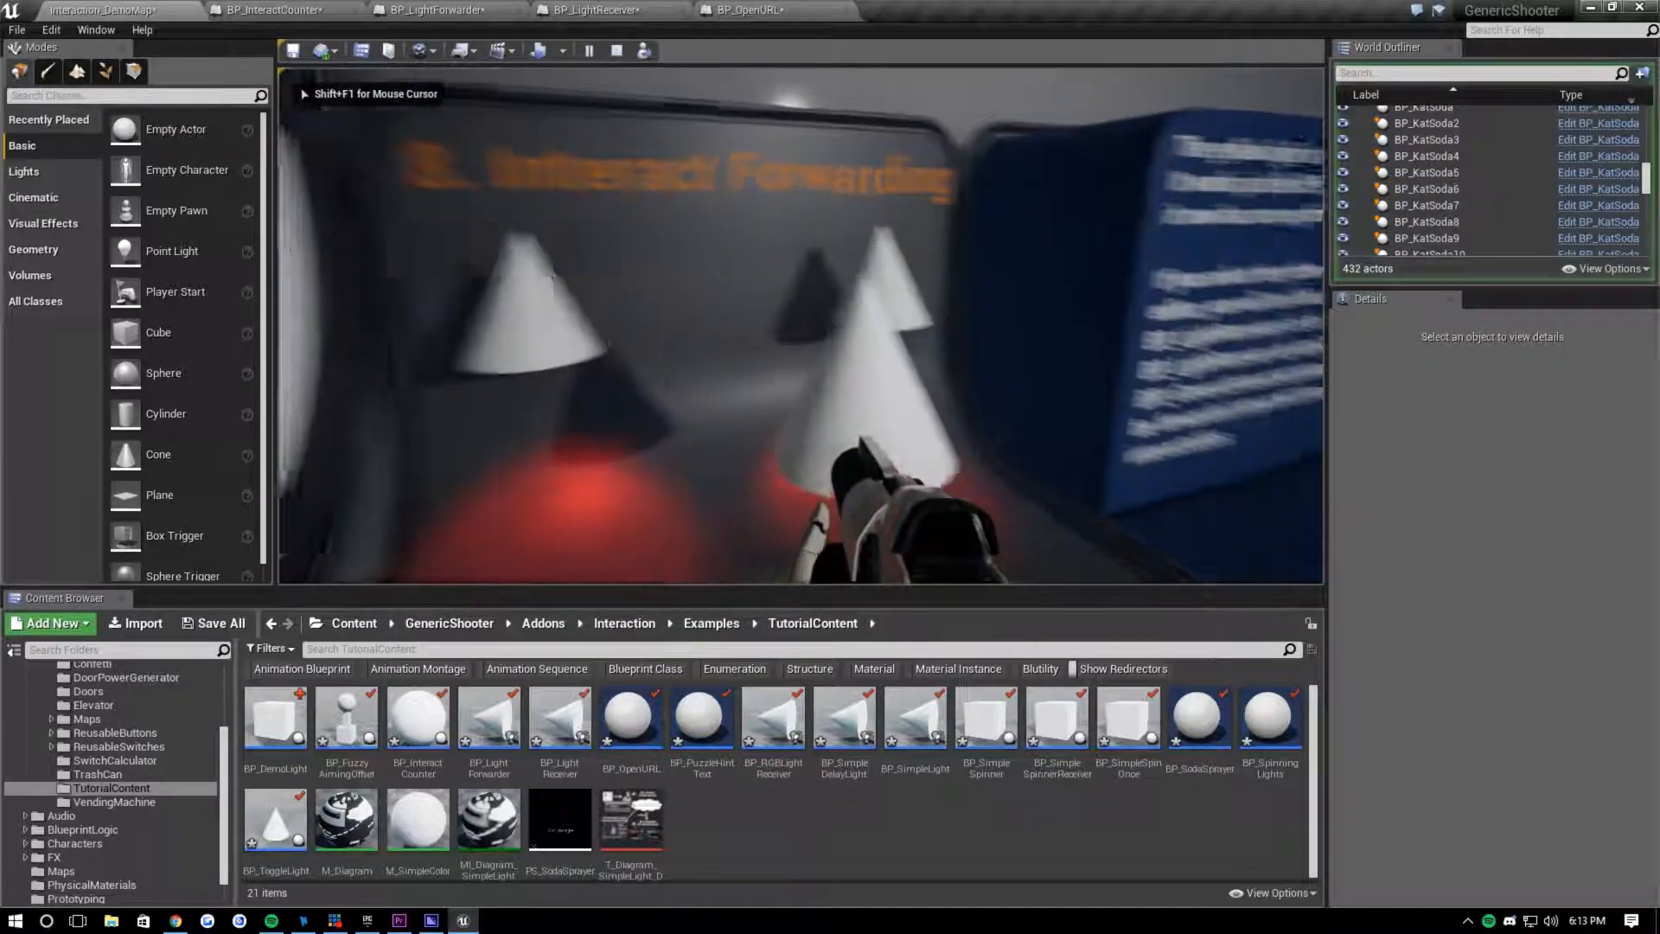
key(e)
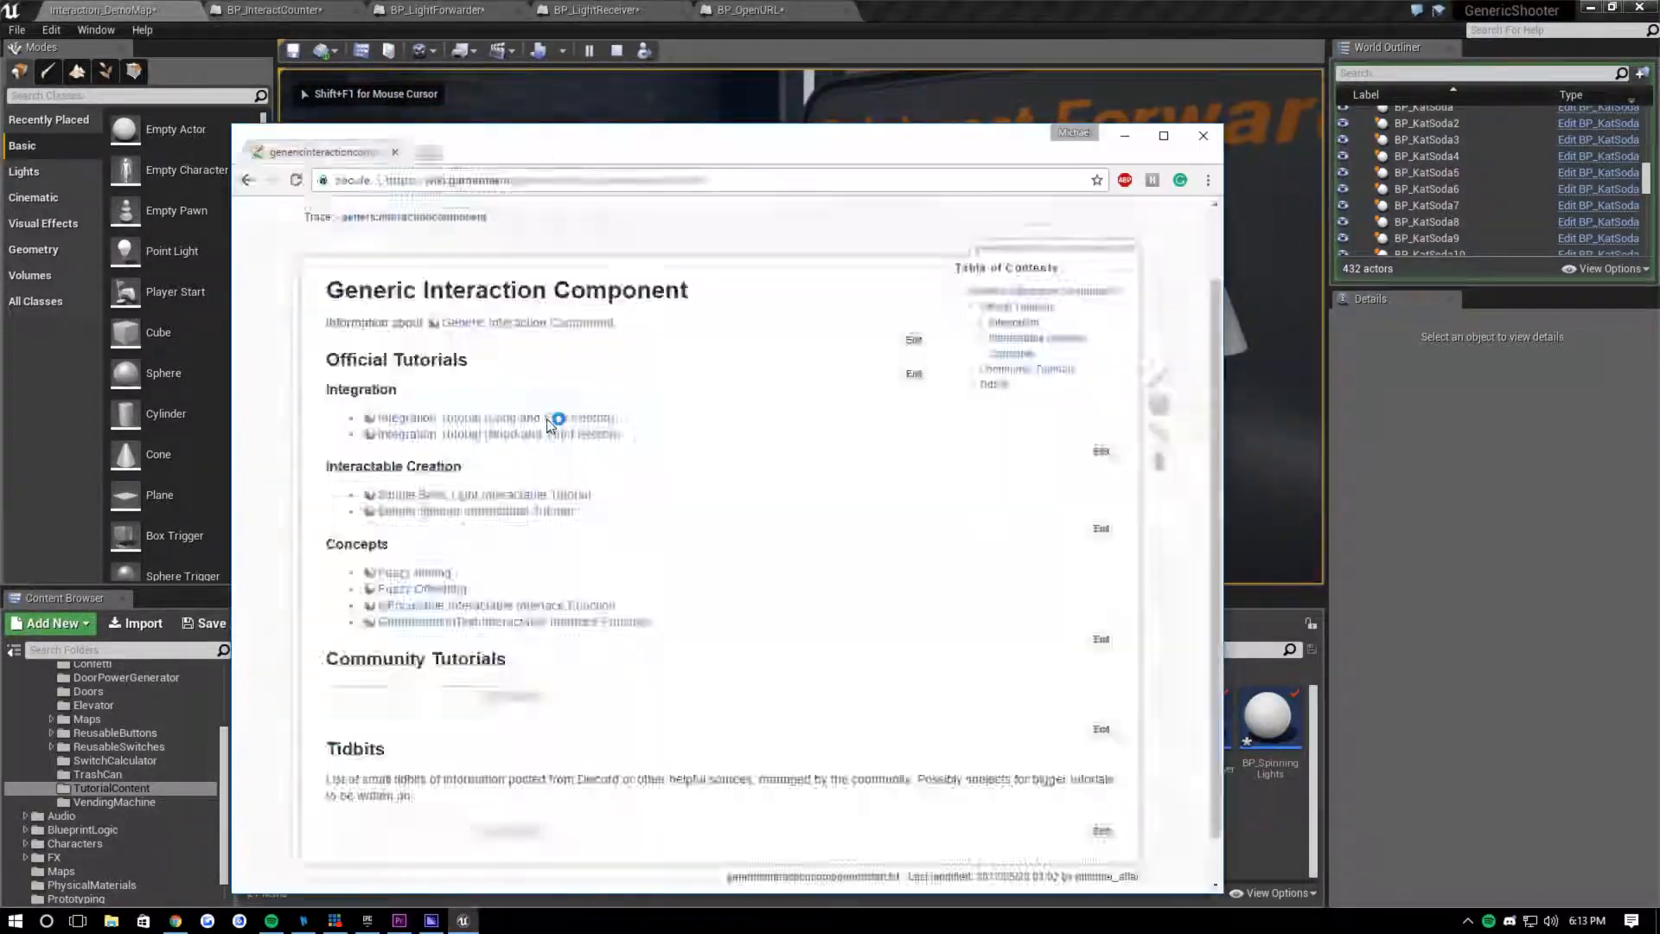
click(561, 152)
click(922, 7)
click(913, 225)
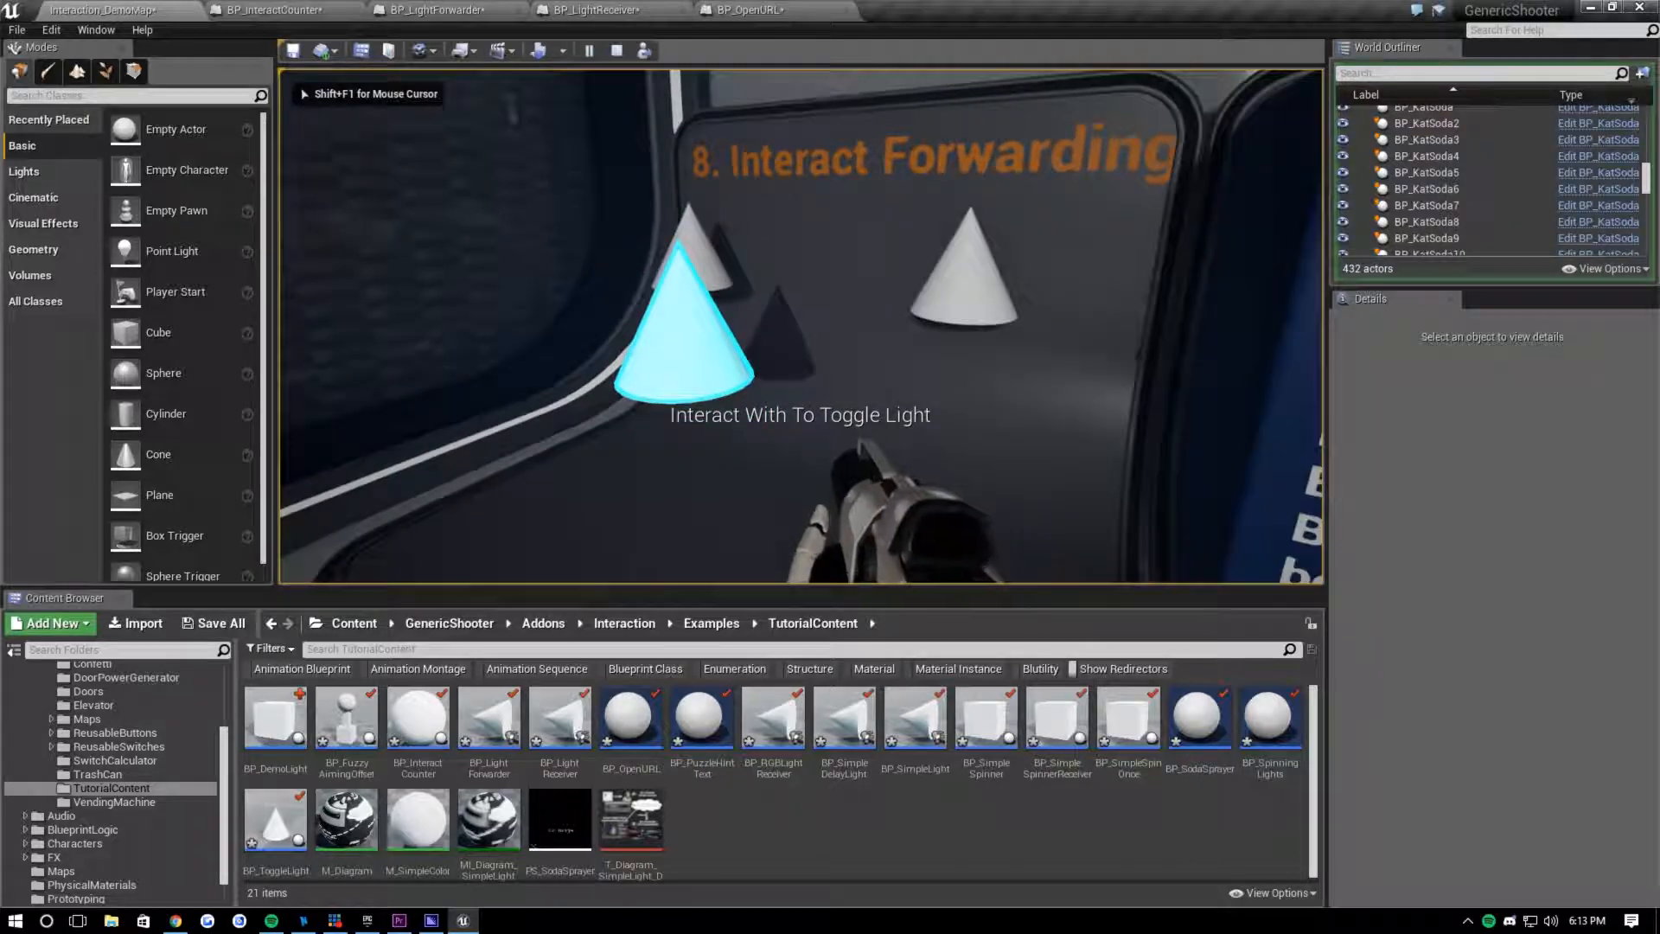
key(Escape)
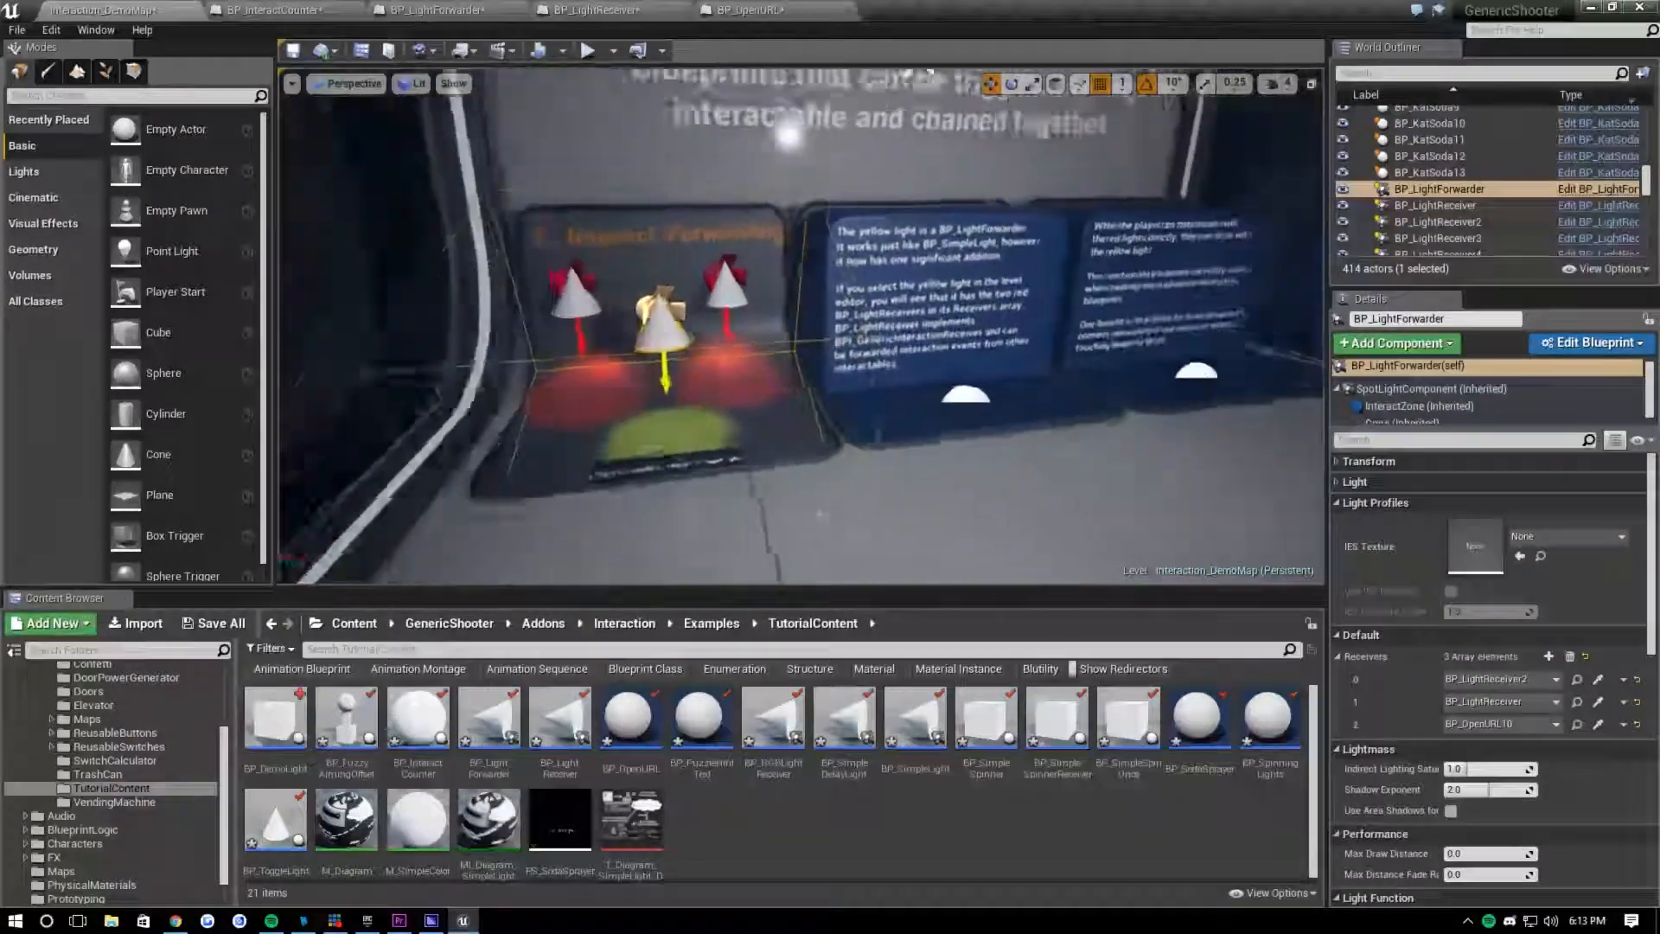
- Look over the neighbouring BPI_GenericInteractionReceiver exhibits, from the reusable button display to the One-To-Many display
key(f)
right_drag(800, 325, 1163, 279)
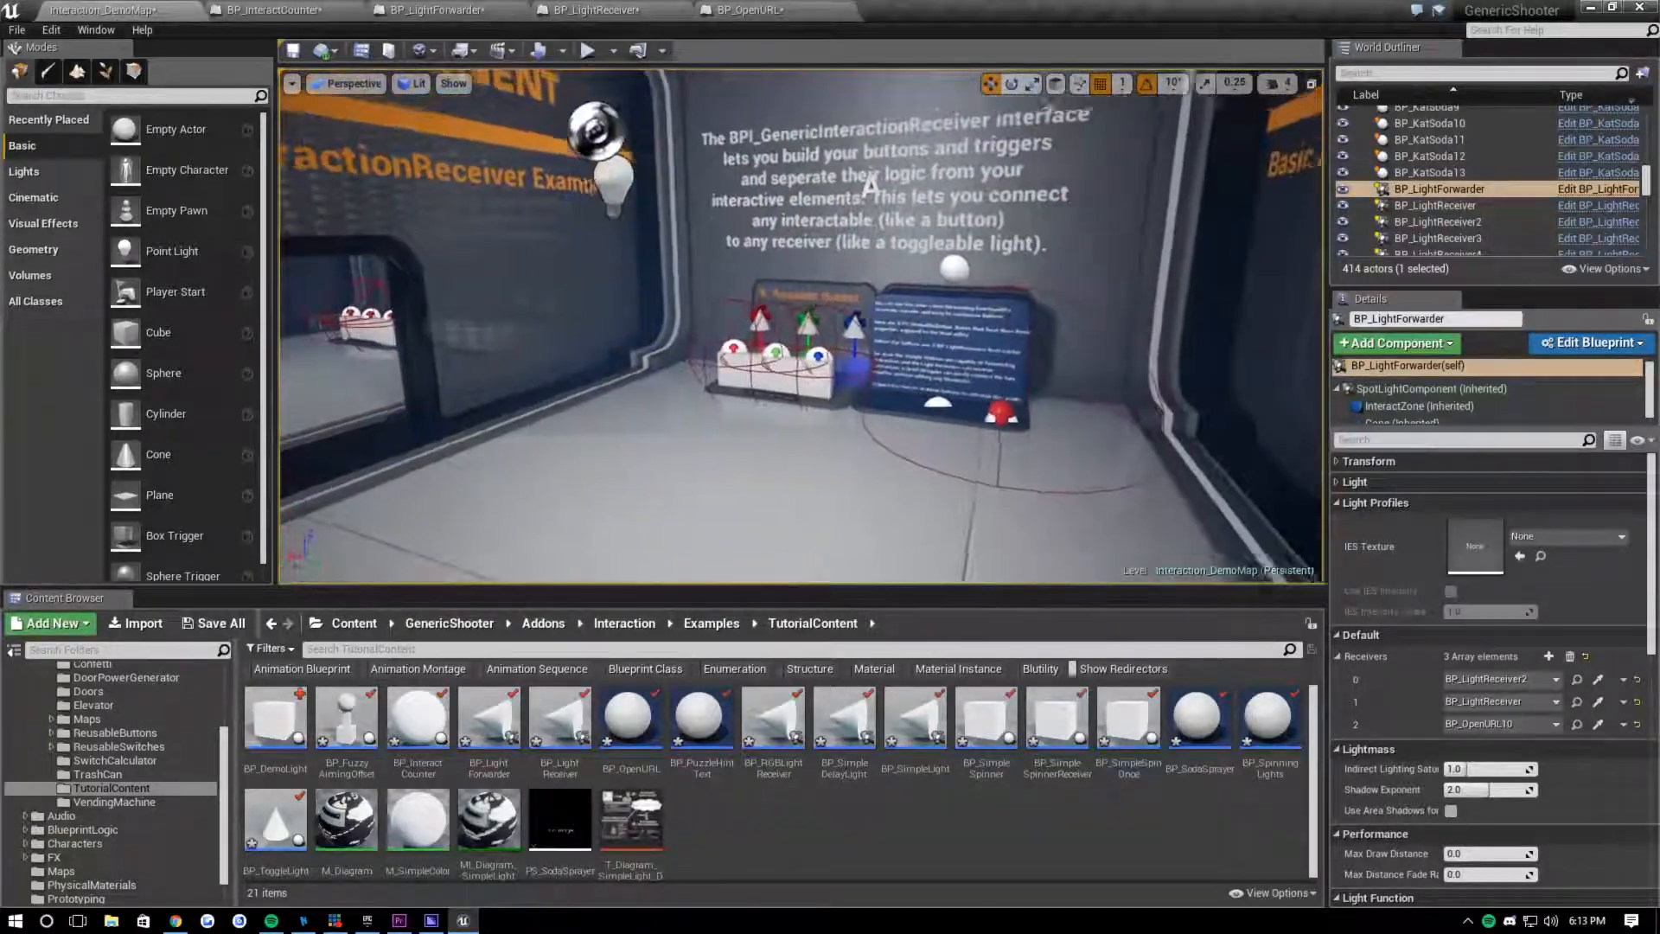
right_drag(801, 327, 554, 326)
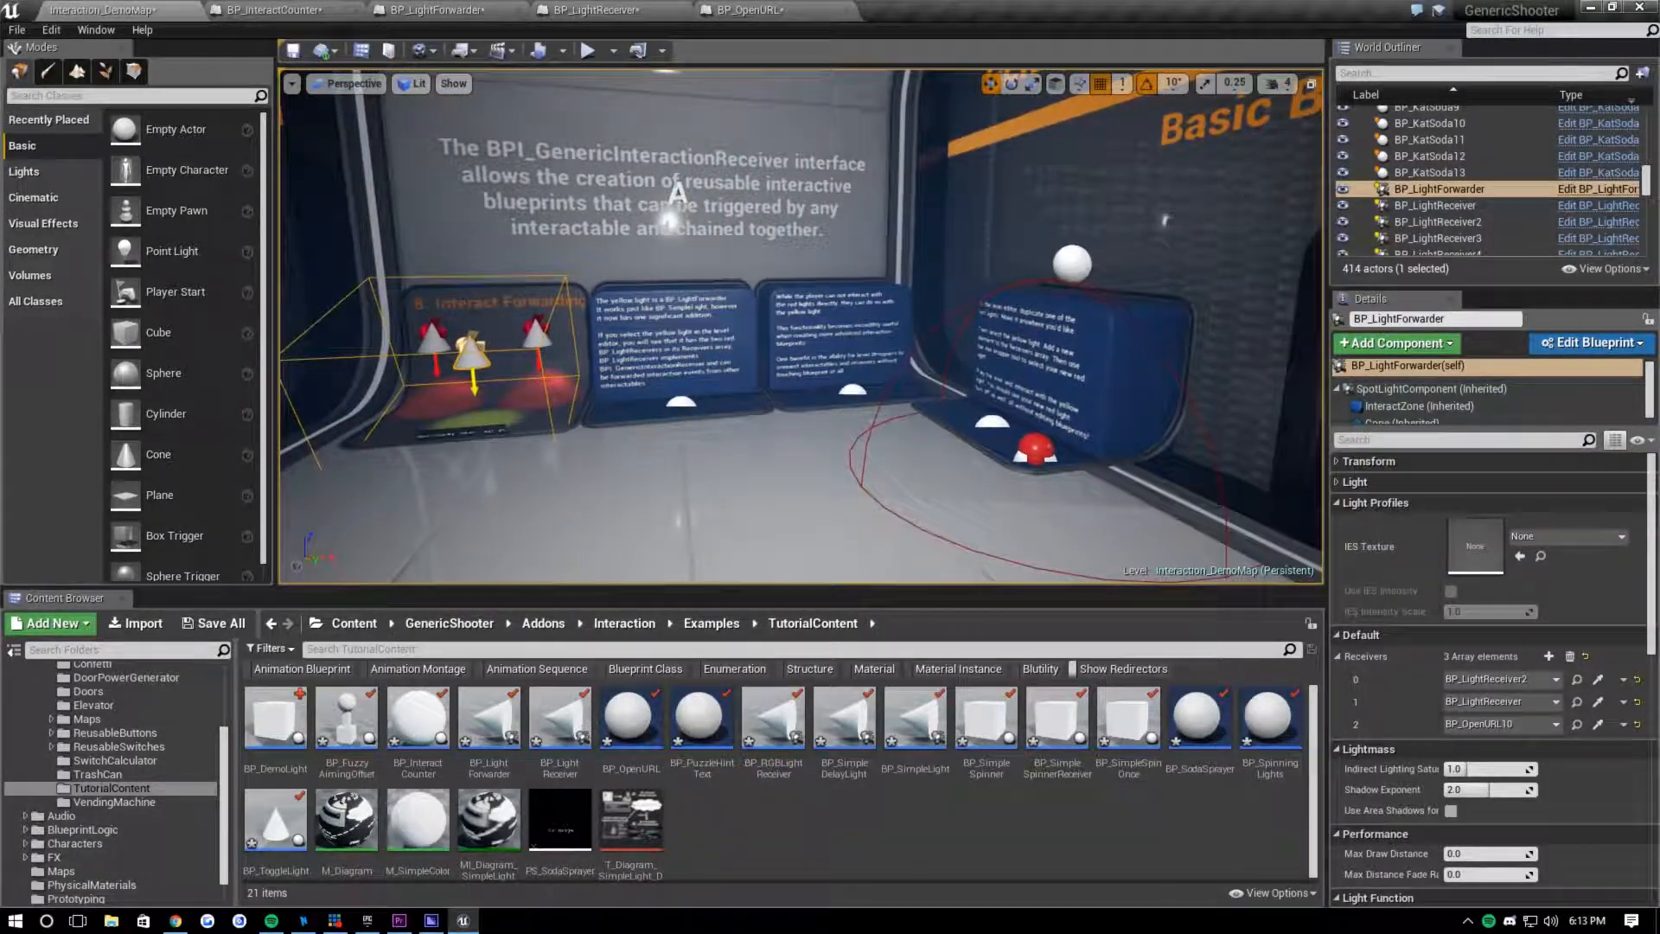
right_drag(800, 327, 605, 327)
key(w)
key(s)
key(d)
key(w)
key(w)
right_drag(800, 327, 1263, 327)
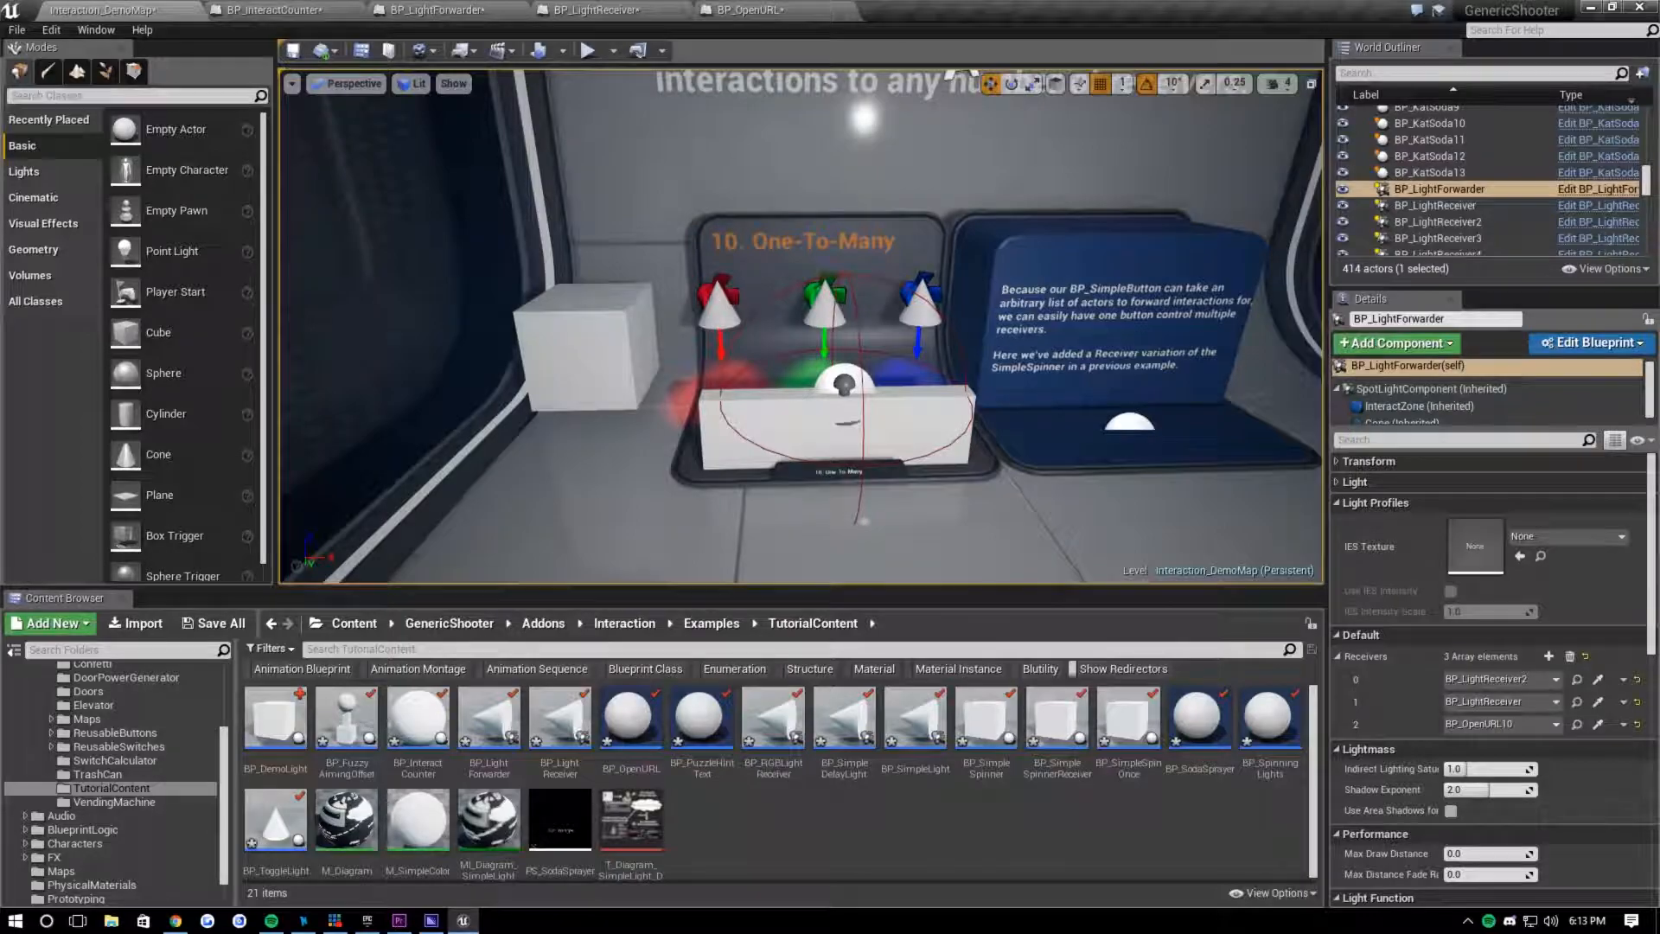
- Return to the Interact Forwarding exhibit and review the yellow light, its red receivers and the explanatory panels
right_drag(801, 327, 1074, 307)
key(w)
key(w)
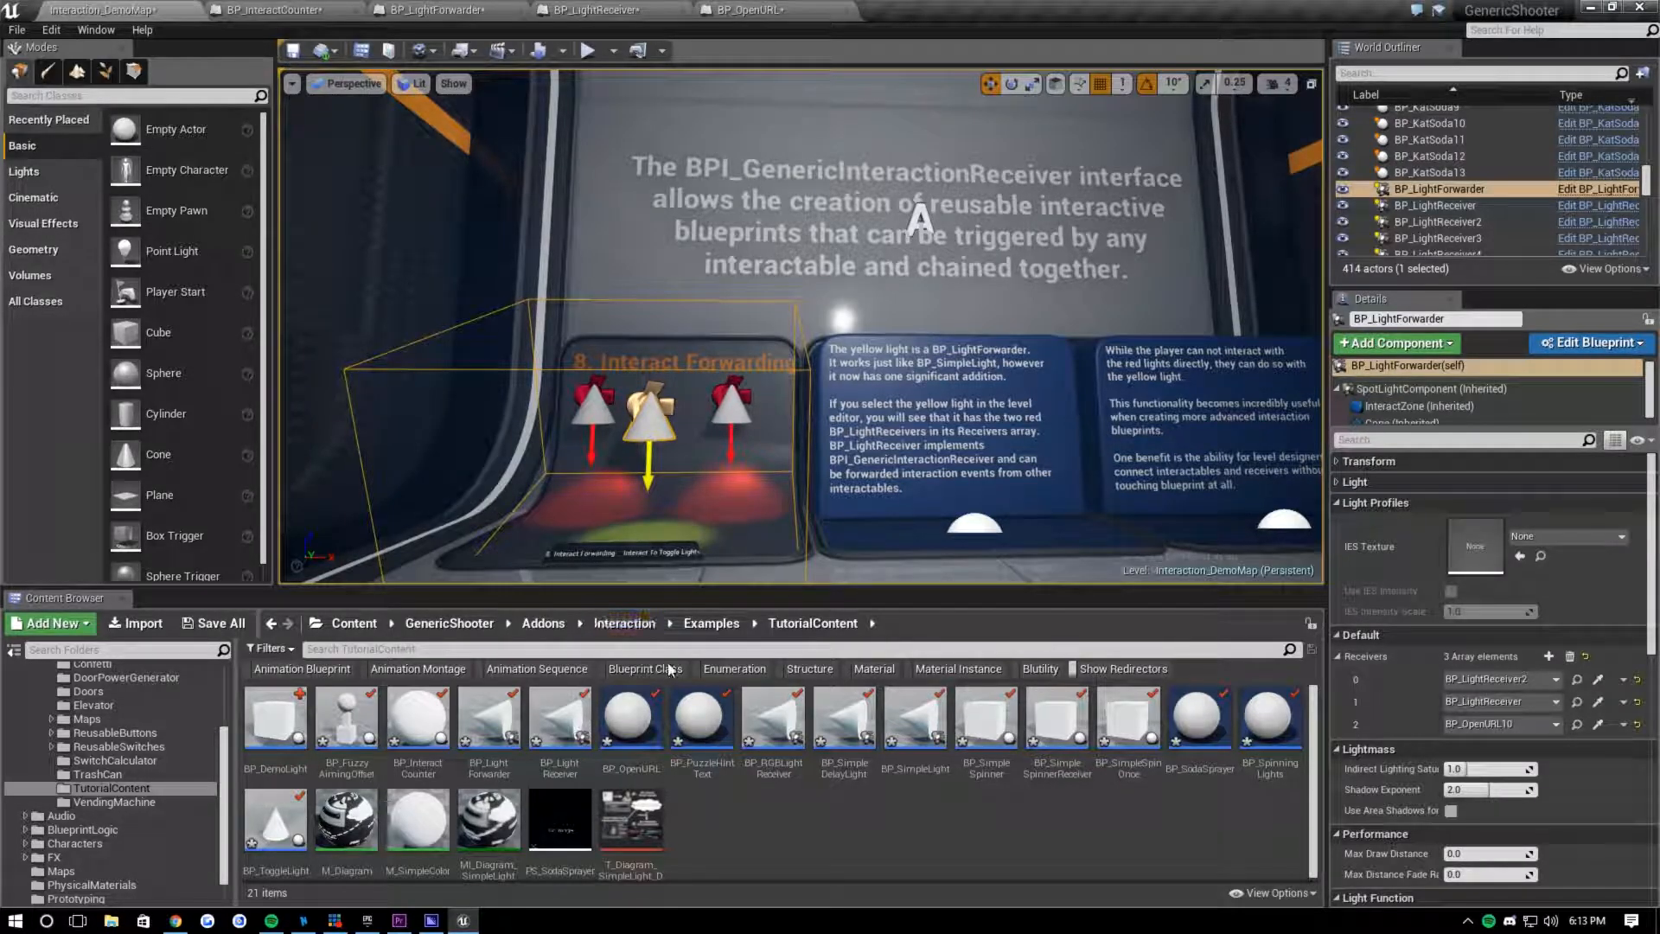
right_drag(691, 484, 890, 523)
key(a)
key(a)
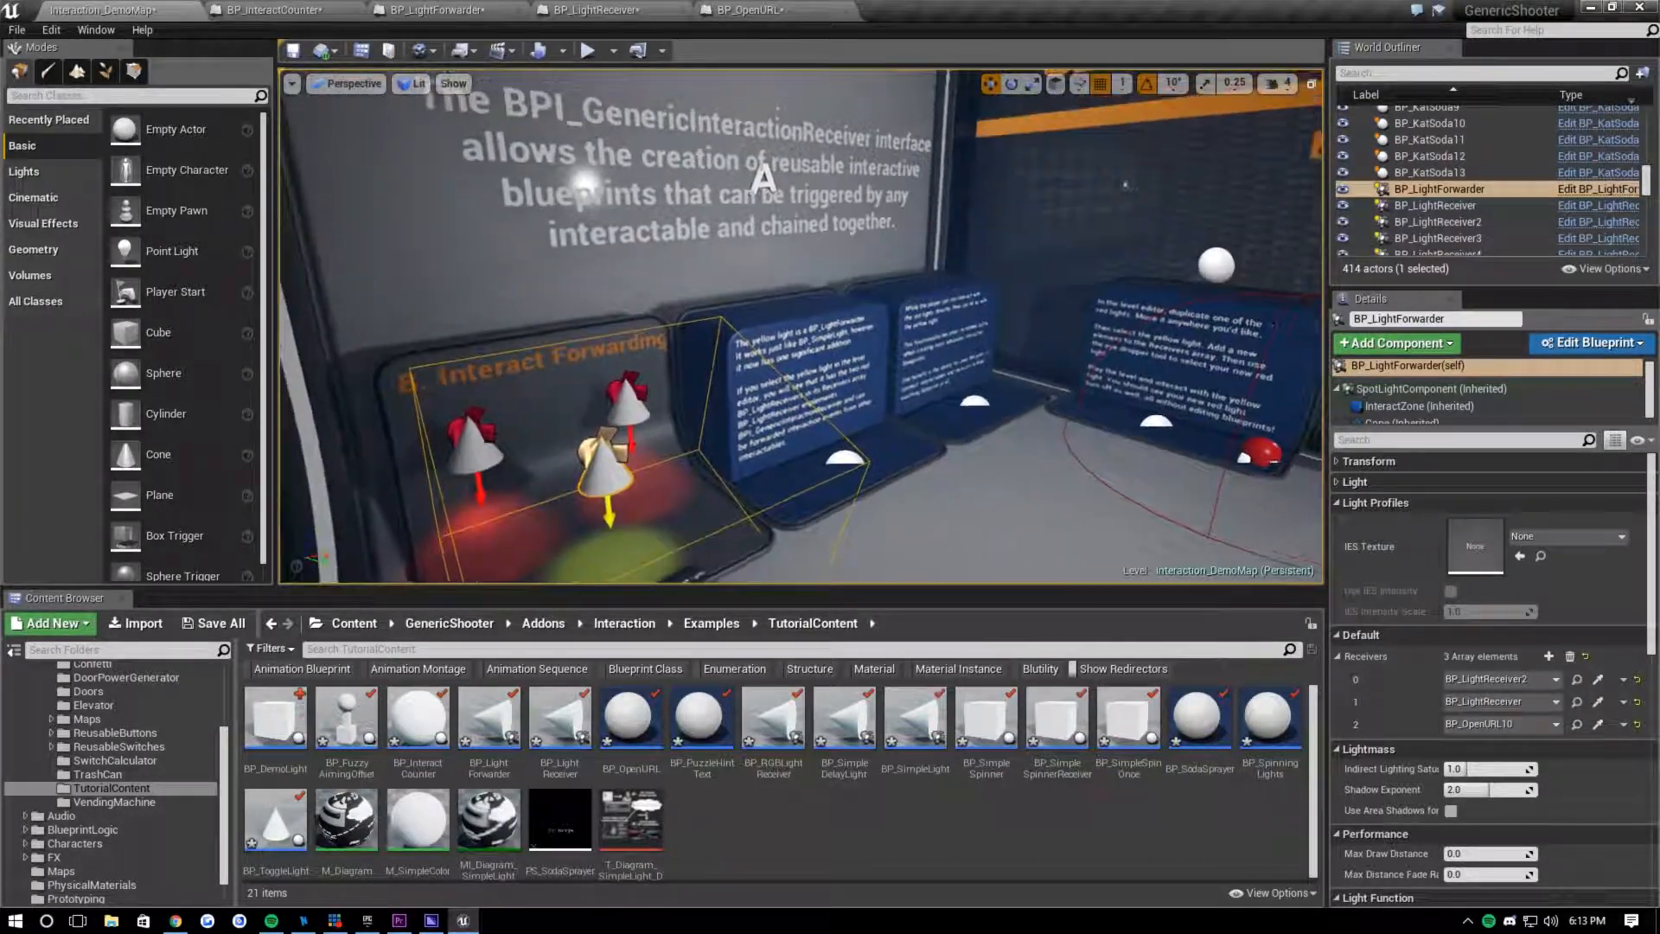
right_drag(694, 449, 646, 468)
key(w)
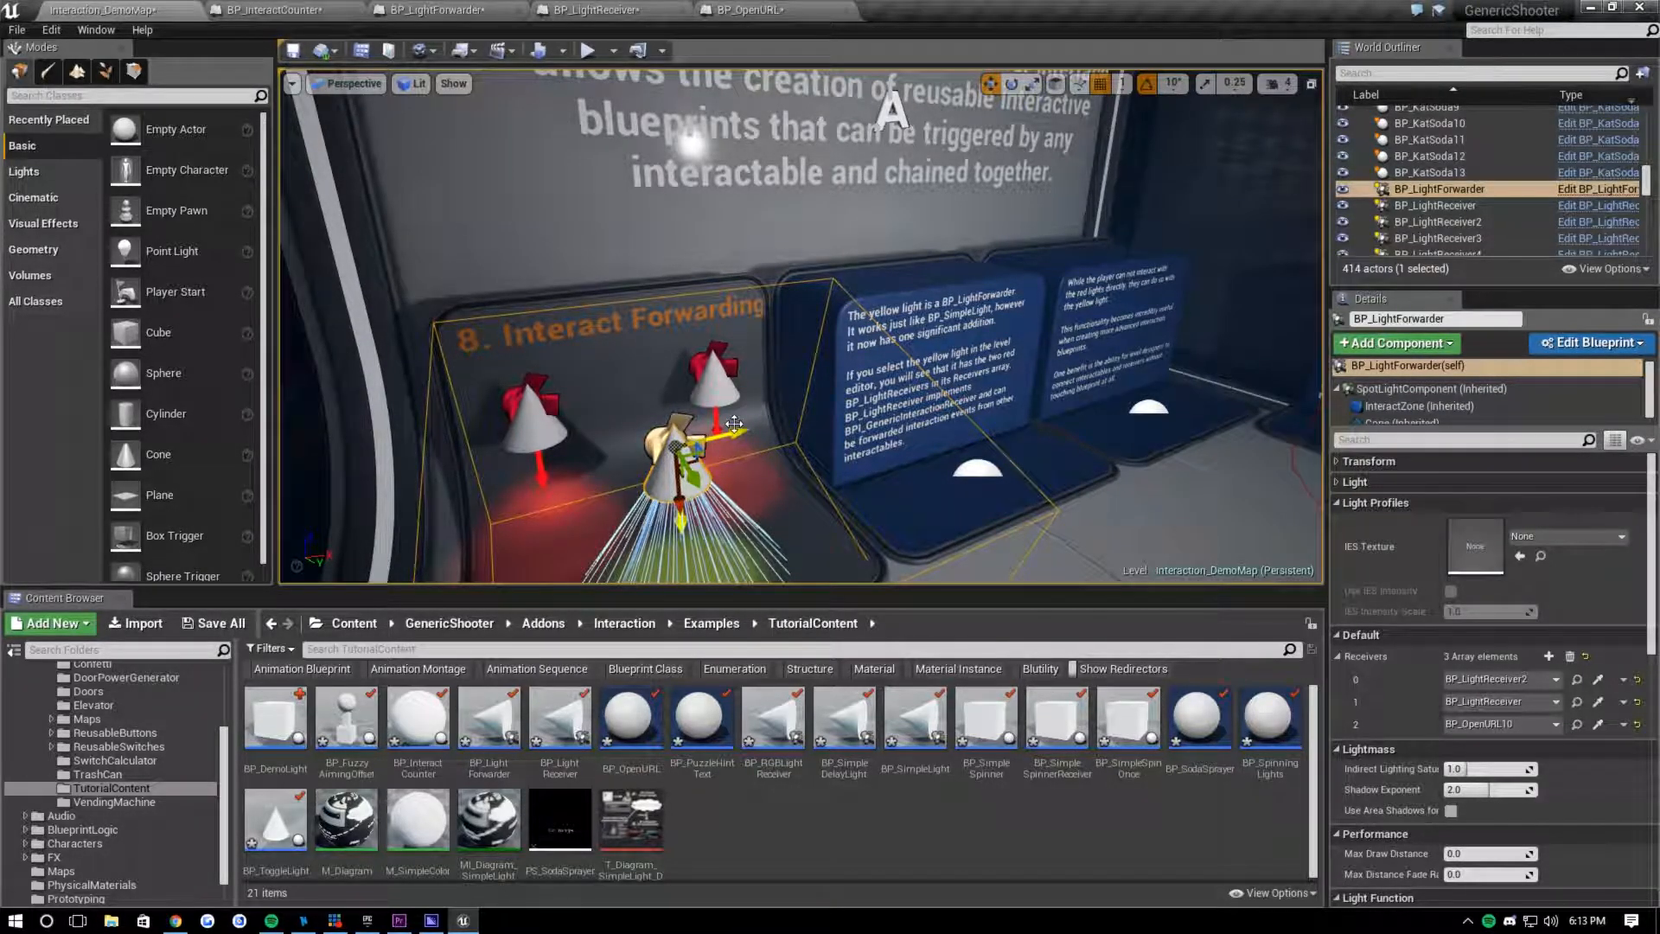
right_drag(733, 423, 722, 384)
key(s)
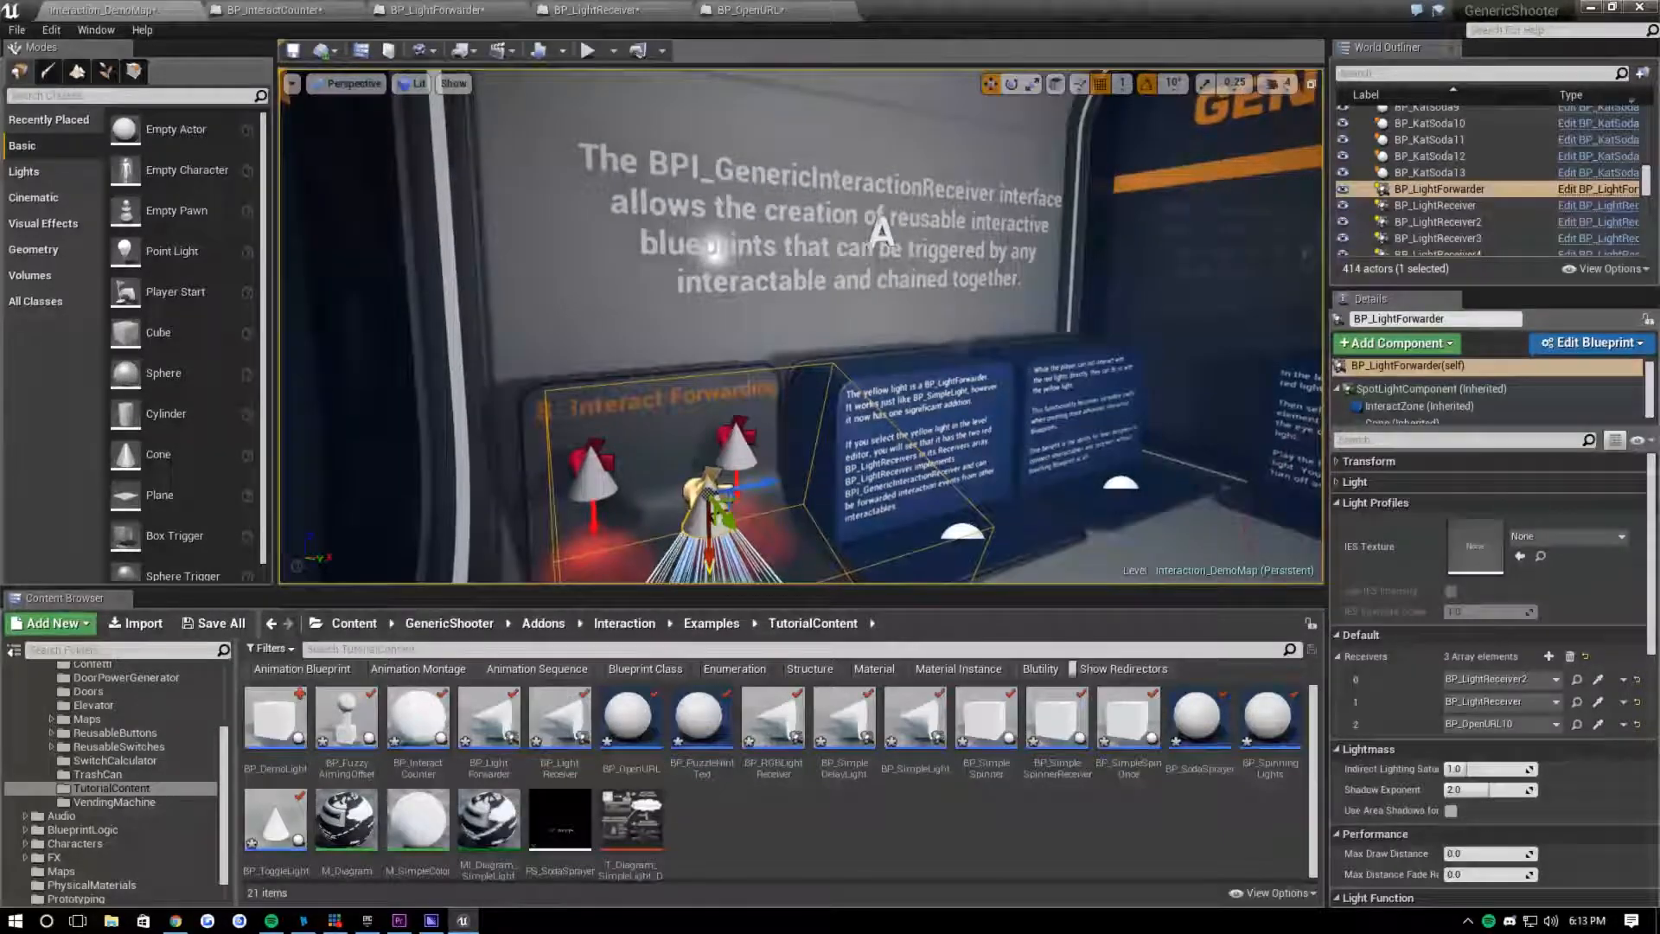